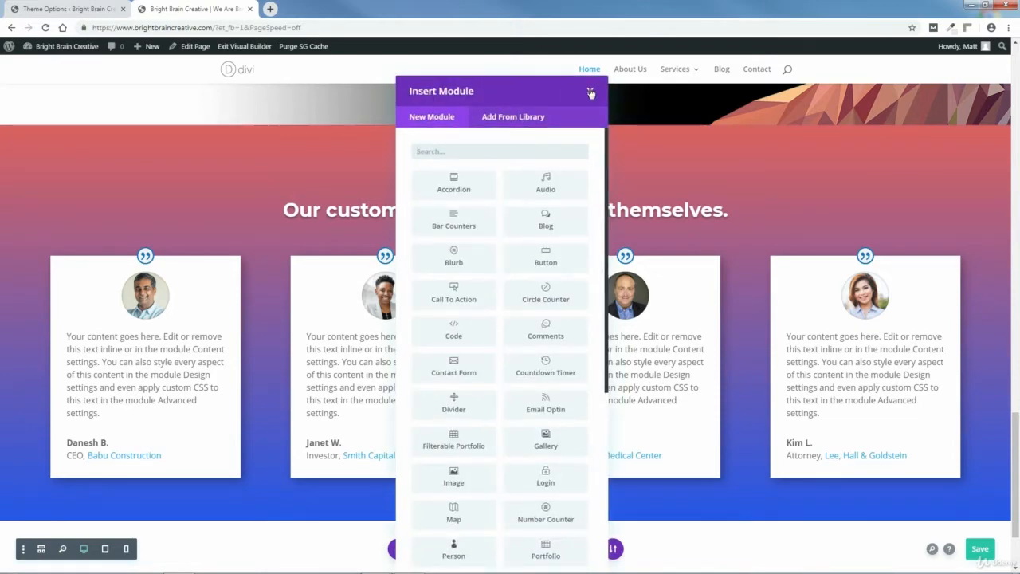
- Upload HEXAGONS-SYMETRICAL-2.jpg and use it as the background image of the empty section below the testimonials
{"action": "left_click", "coordinate": [591, 94]}
{"action": "scroll", "coordinate": [744, 426], "scroll_direction": "down", "scroll_amount": 3}
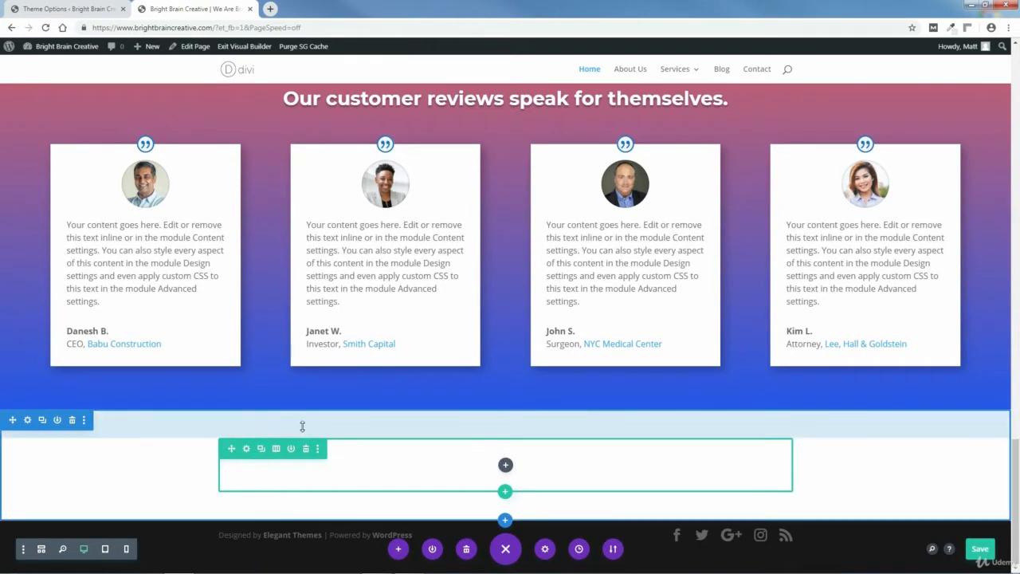
{"action": "left_click", "coordinate": [27, 421]}
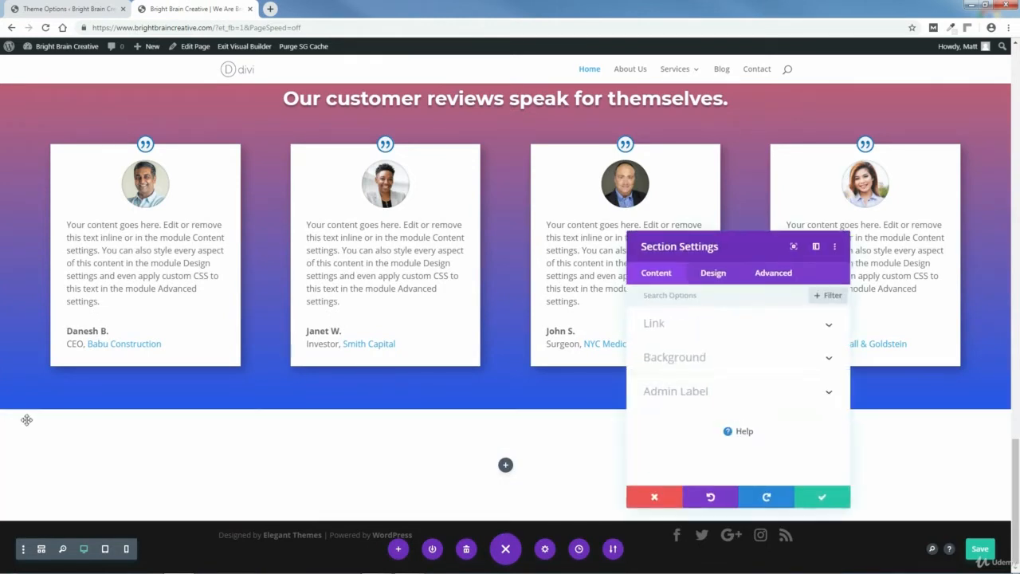
{"action": "left_click", "coordinate": [685, 360]}
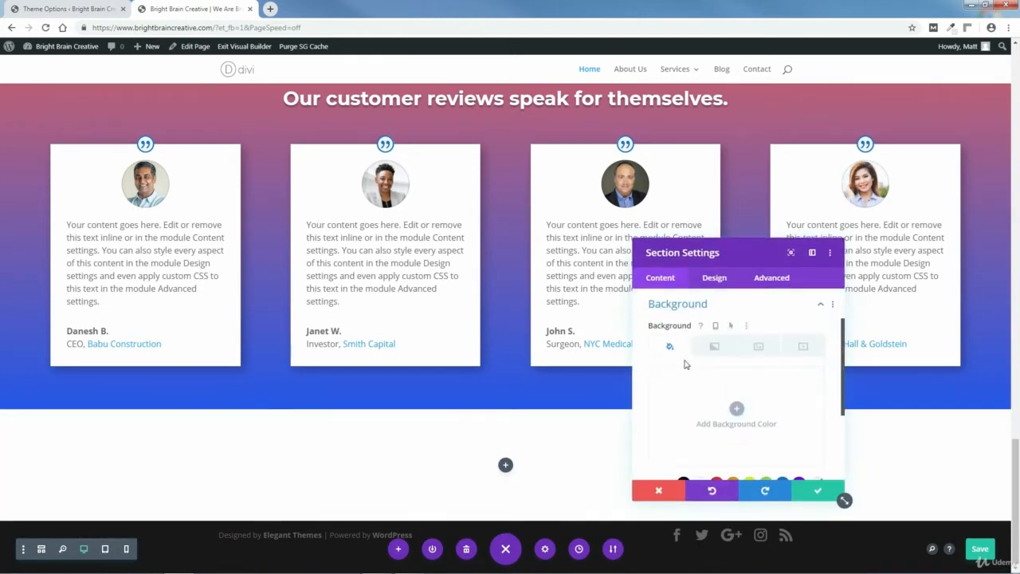
{"action": "left_click", "coordinate": [759, 348]}
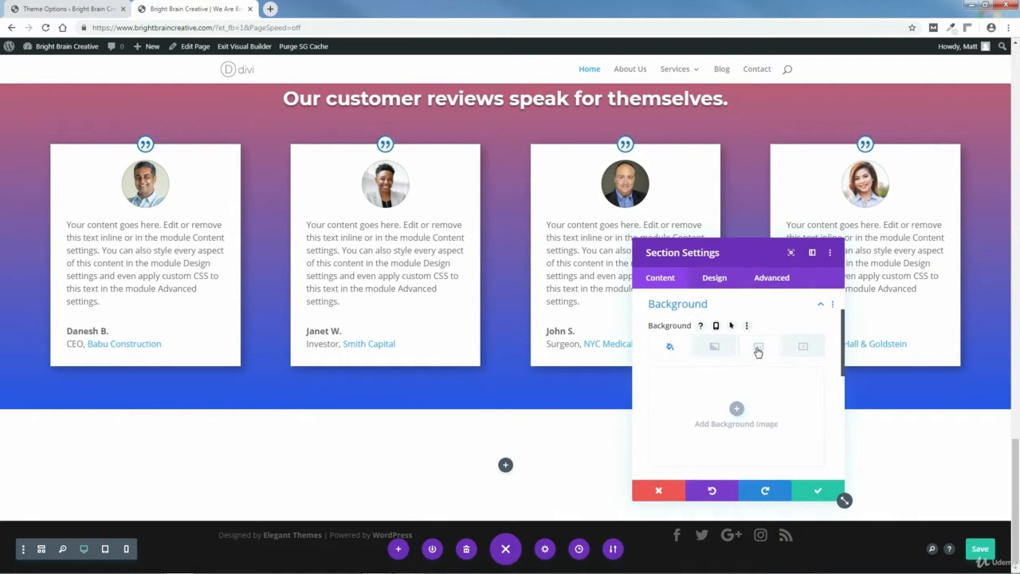
{"action": "left_click", "coordinate": [737, 409]}
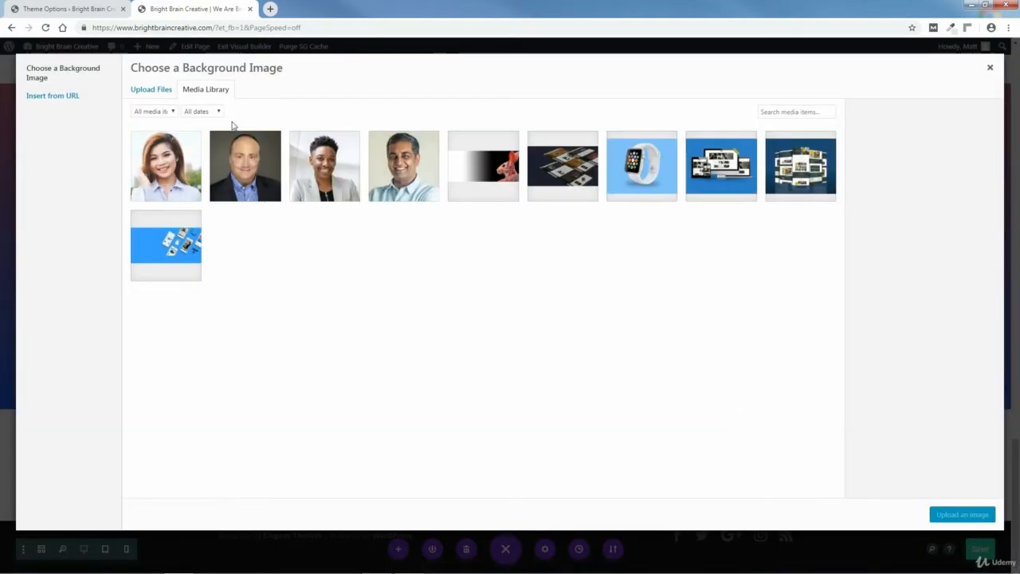
{"action": "left_click", "coordinate": [152, 89]}
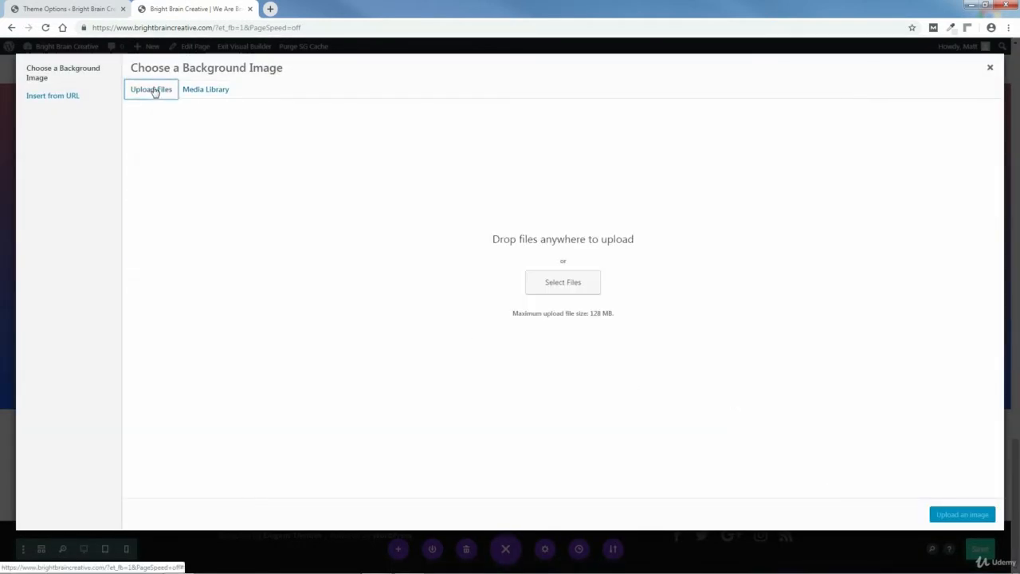
{"action": "left_click", "coordinate": [561, 287]}
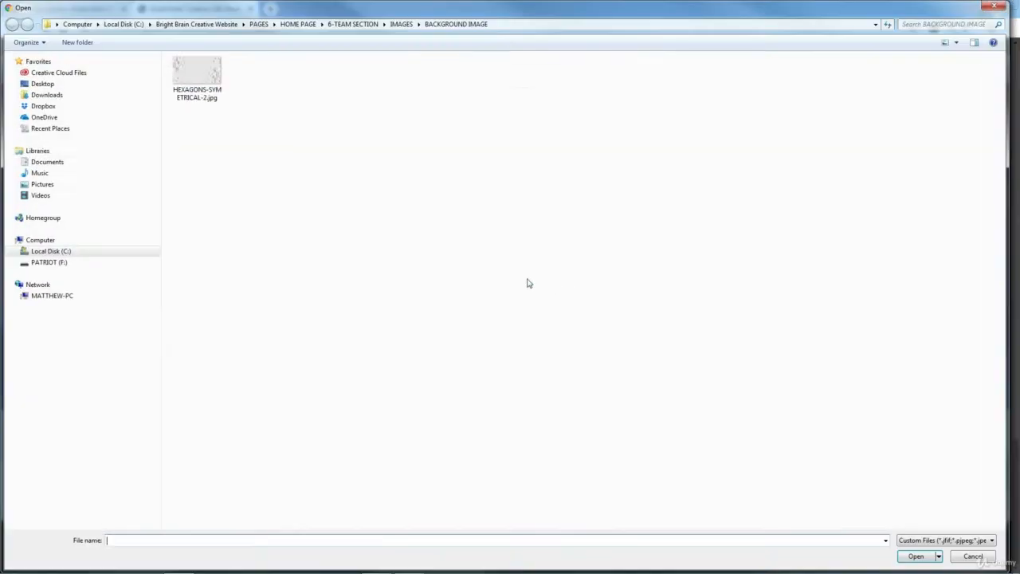
{"action": "left_click", "coordinate": [197, 75]}
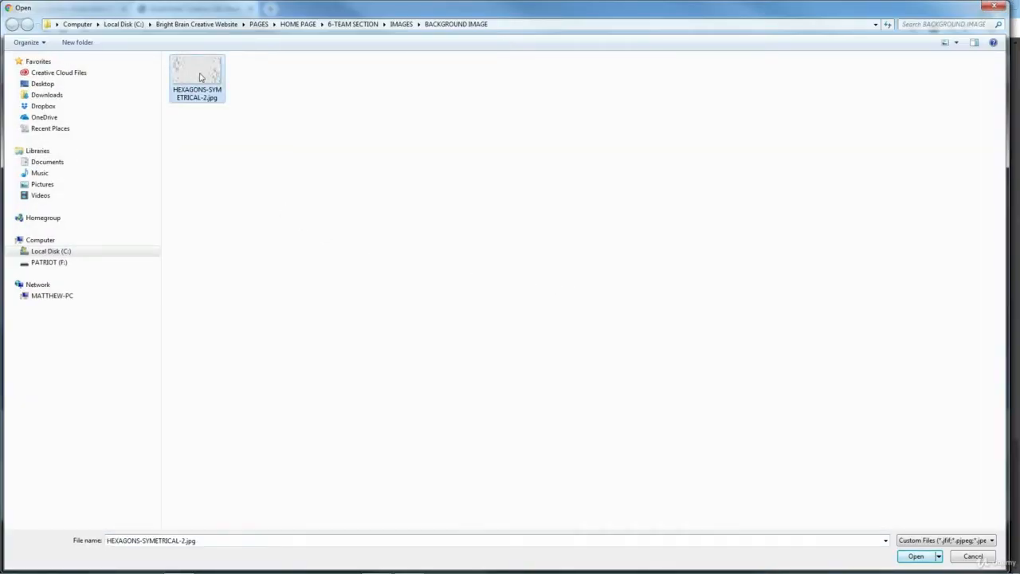
{"action": "left_click", "coordinate": [915, 557]}
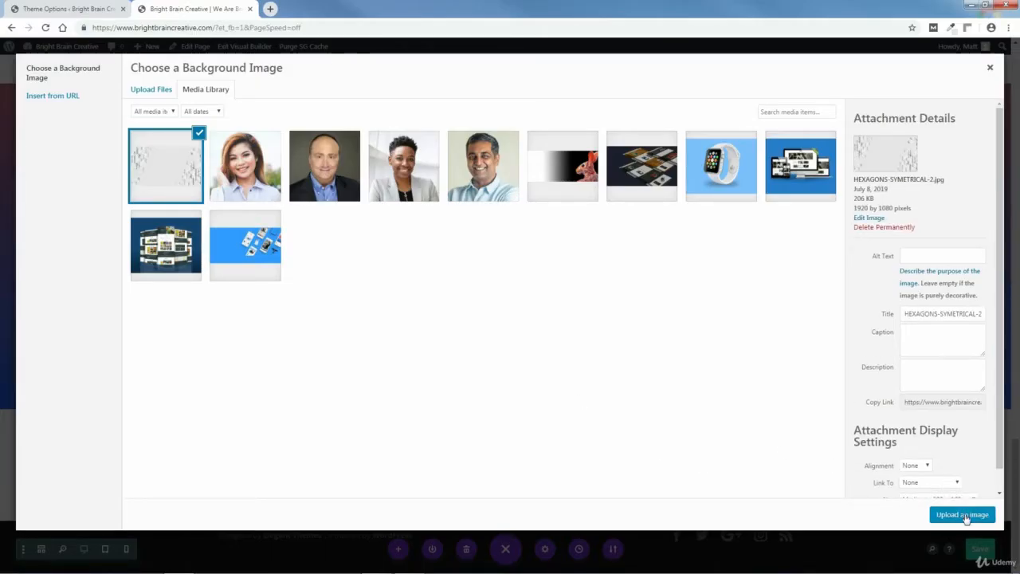
{"action": "left_click", "coordinate": [966, 515]}
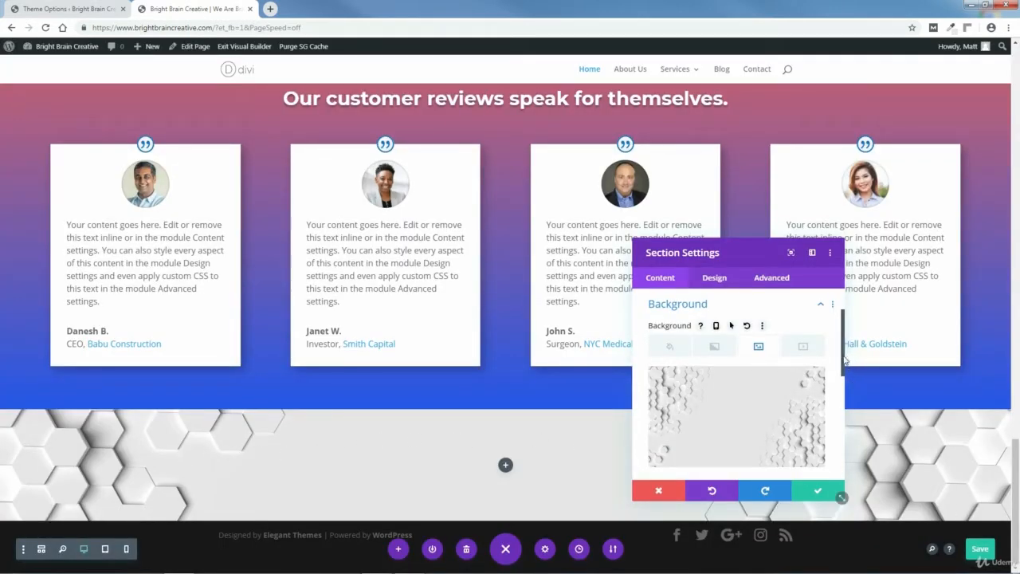
- Set the section's background image size to Actual Size and save the section settings
{"action": "scroll", "coordinate": [854, 399], "scroll_direction": "down", "scroll_amount": 2}
{"action": "scroll", "coordinate": [854, 425], "scroll_direction": "down", "scroll_amount": 1}
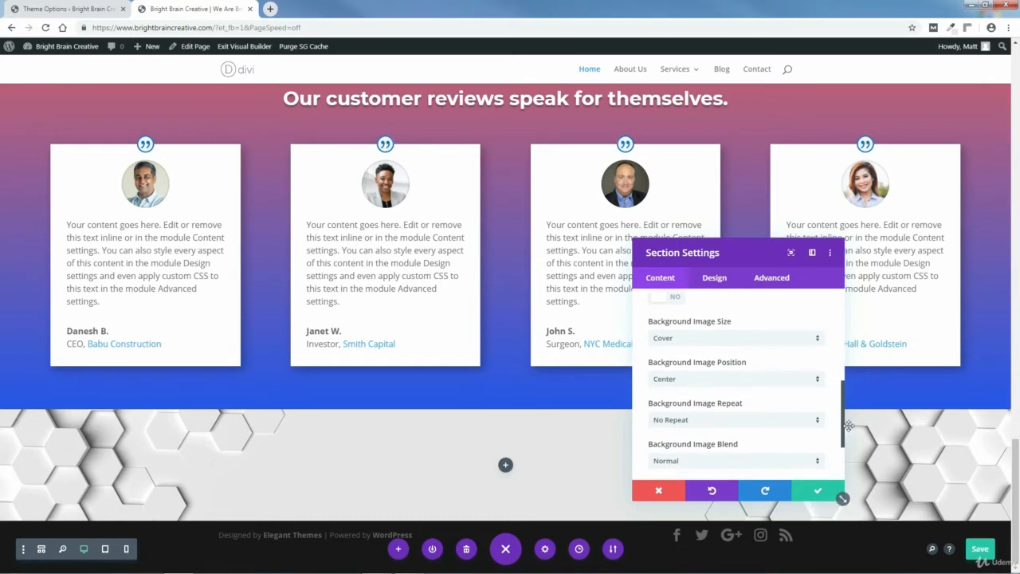
{"action": "left_click", "coordinate": [718, 342]}
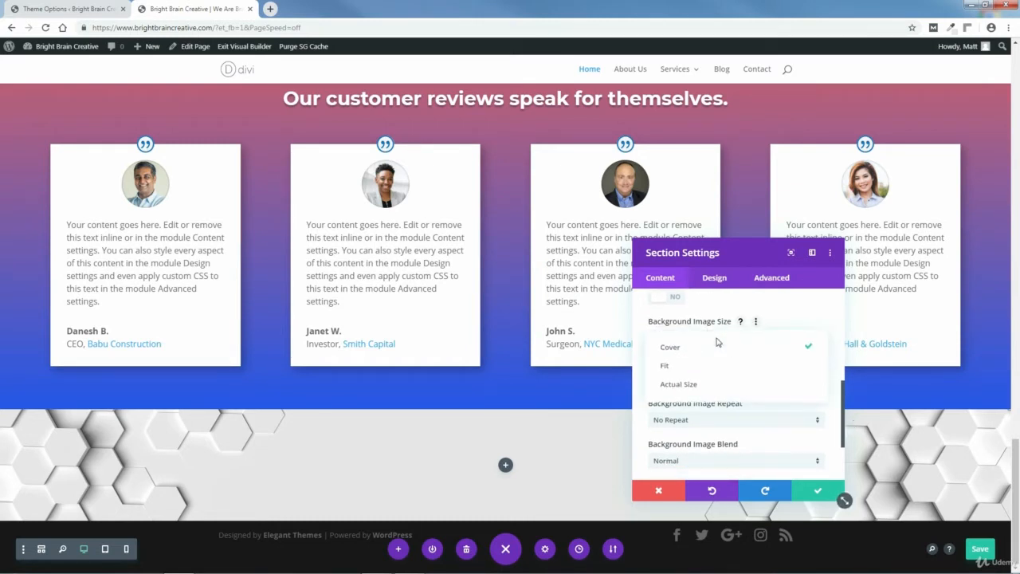
{"action": "left_click", "coordinate": [683, 385]}
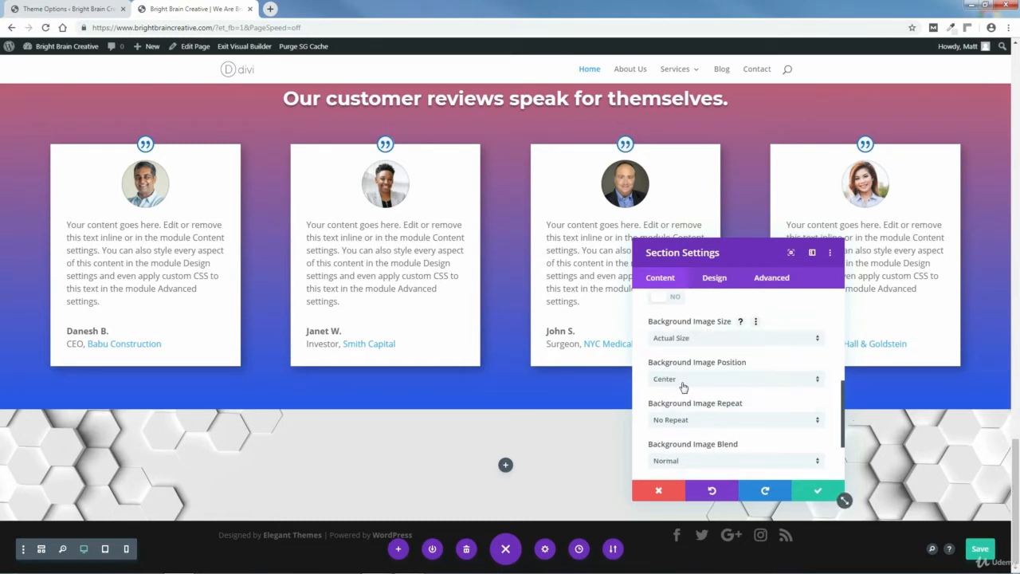
{"action": "left_click", "coordinate": [819, 492]}
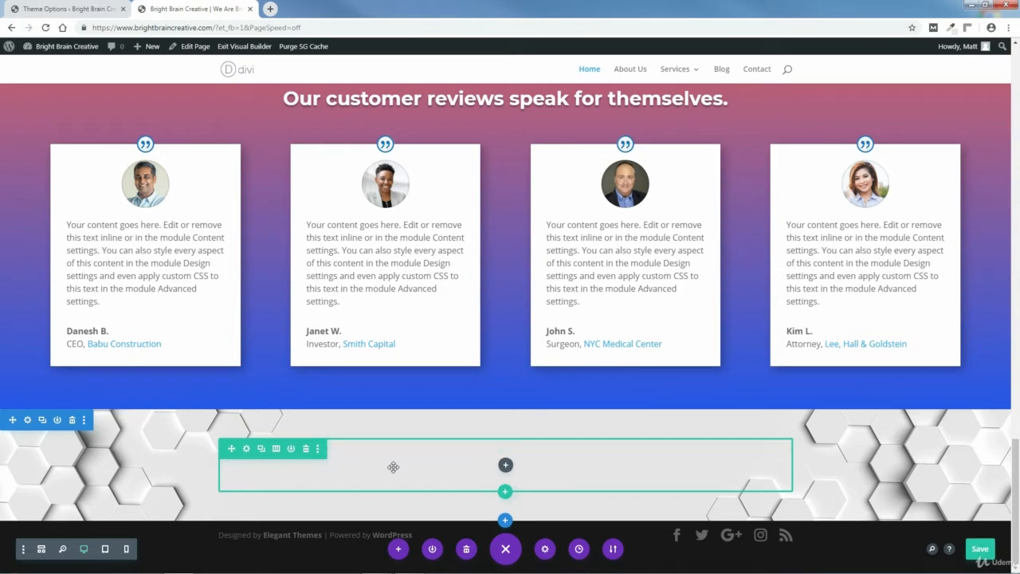
- Replace the empty row in the hexagon section with a duplicate of the Testimonials heading row
{"action": "left_click", "coordinate": [306, 452]}
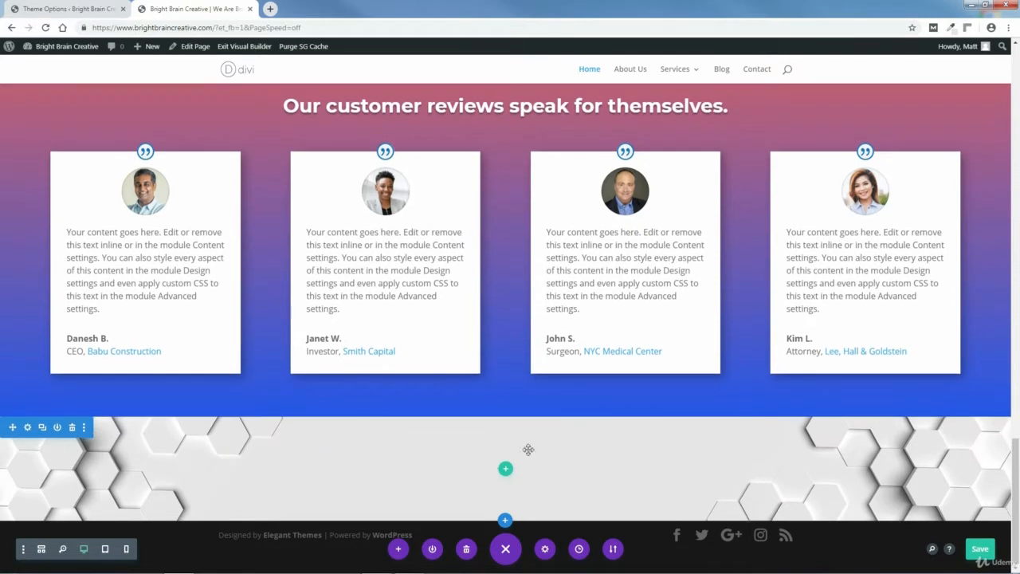
{"action": "scroll", "coordinate": [1018, 486], "scroll_direction": "up", "scroll_amount": 2}
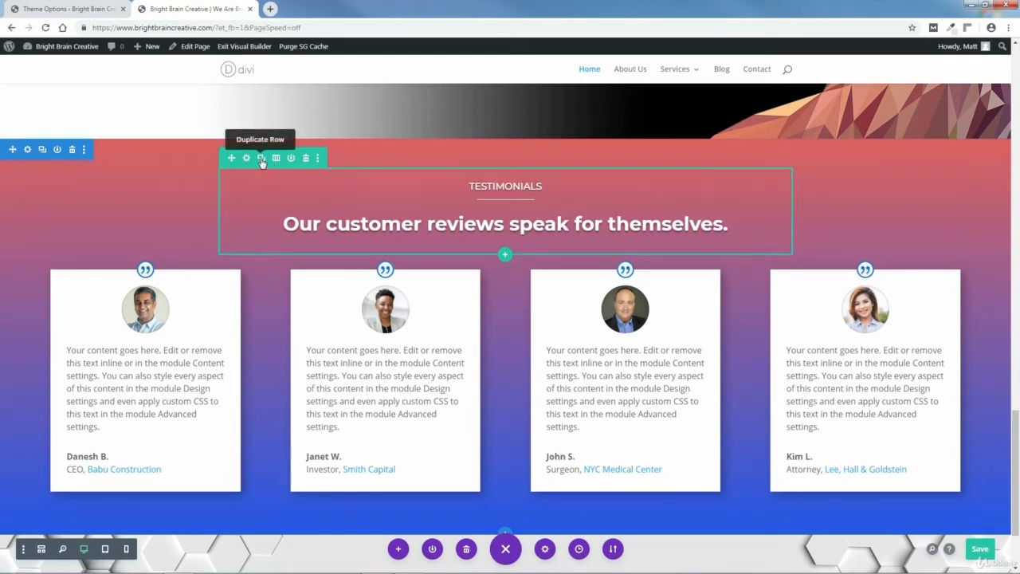
{"action": "left_click", "coordinate": [262, 159]}
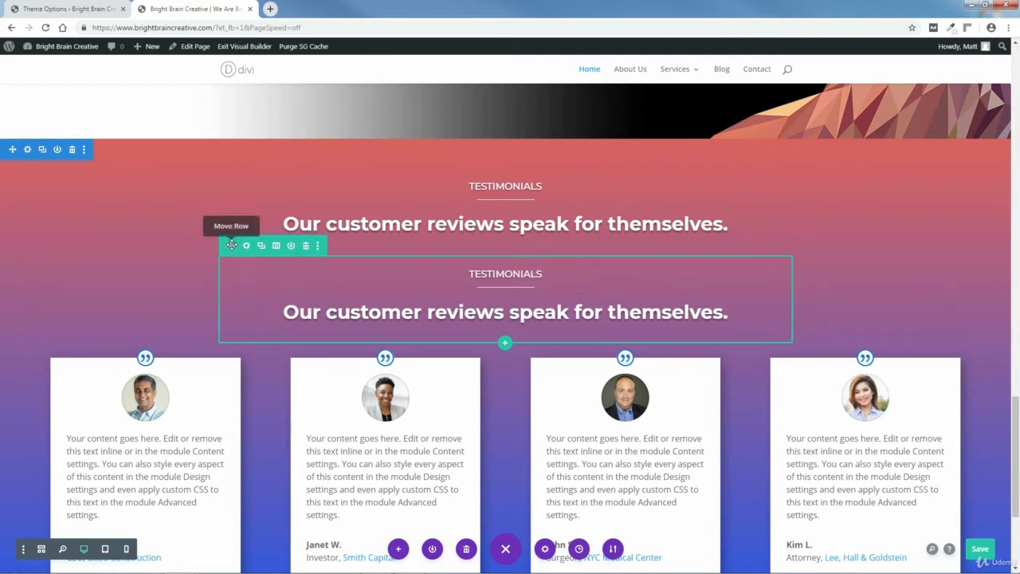
{"action": "left_click_drag", "start_coordinate": [231, 245], "coordinate": [505, 476]}
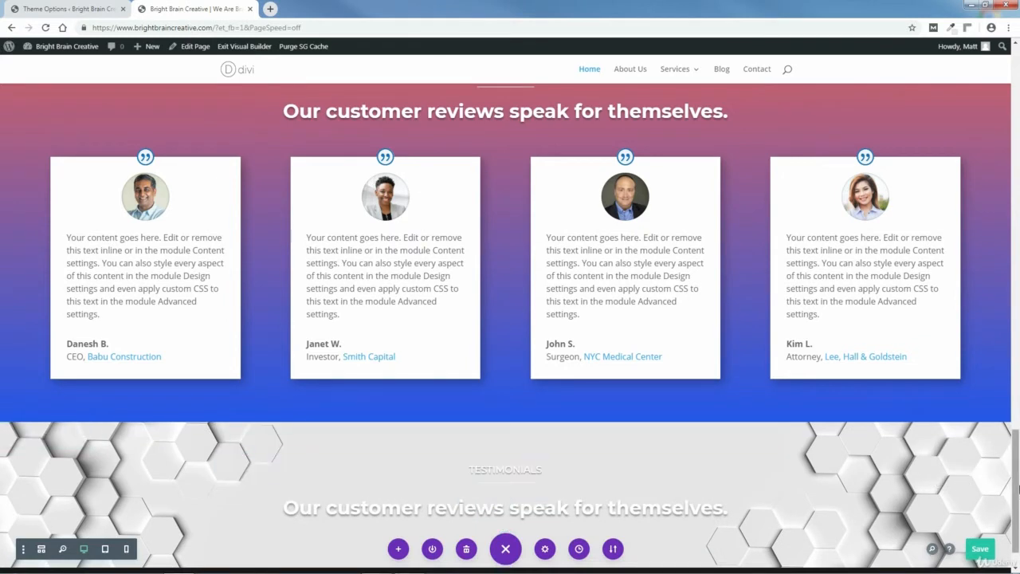
- Change the small heading text in the copied row to "THE TEAM"
{"action": "scroll", "coordinate": [1017, 488], "scroll_direction": "down", "scroll_amount": 1}
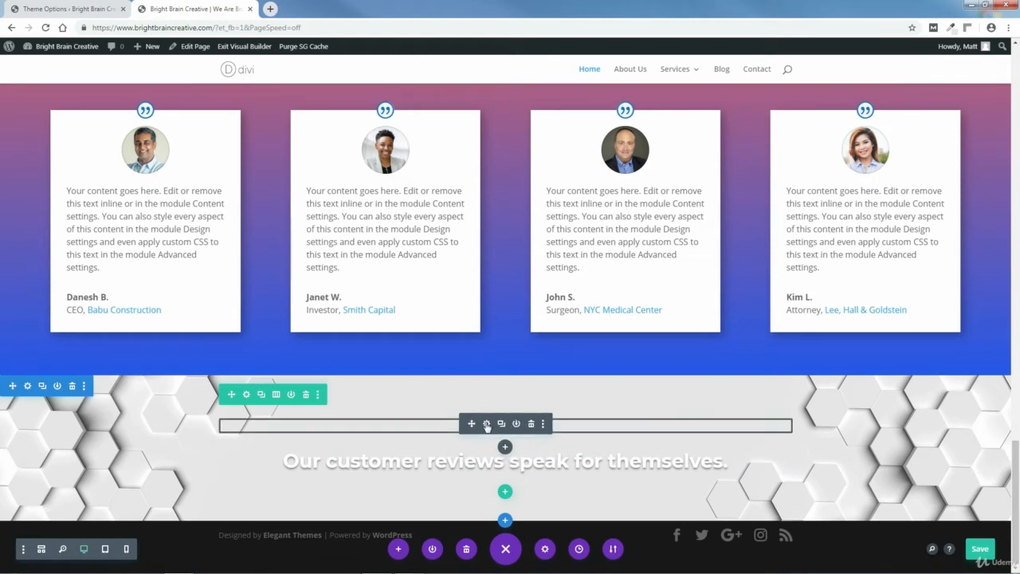
{"action": "left_click", "coordinate": [486, 423]}
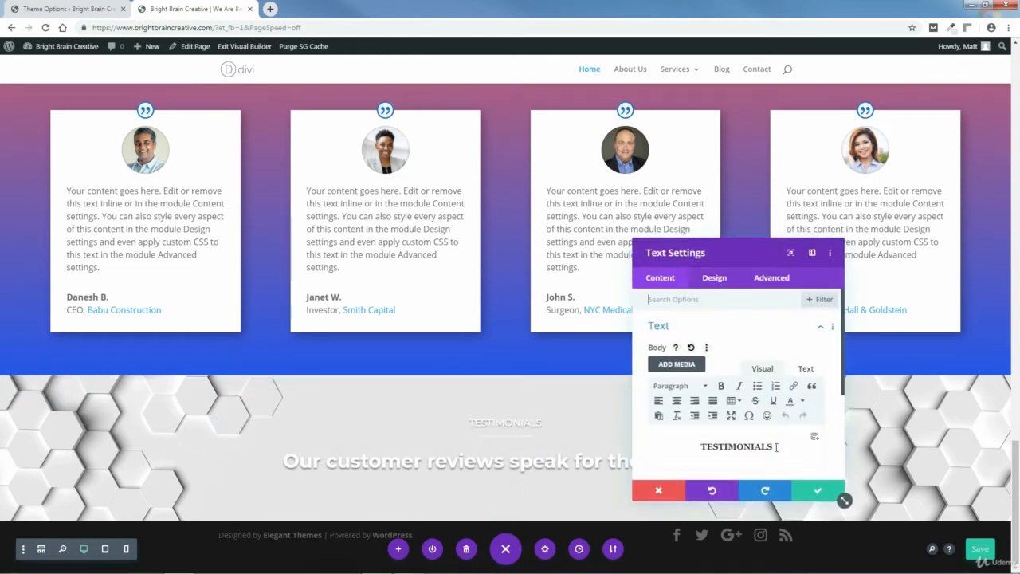
{"action": "left_click_drag", "start_coordinate": [776, 448], "coordinate": [712, 446]}
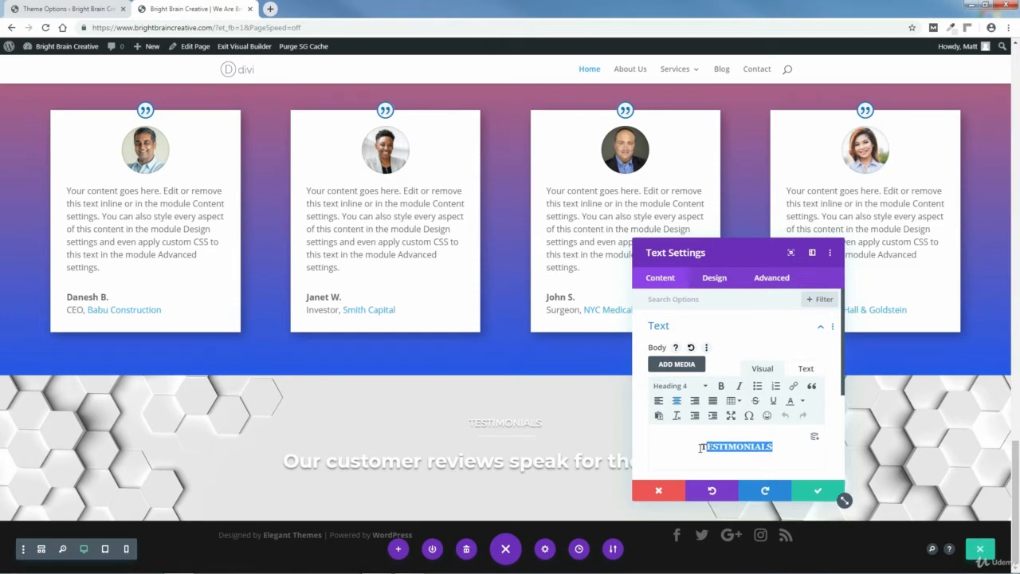
{"action": "type", "text": "HE TEAM"}
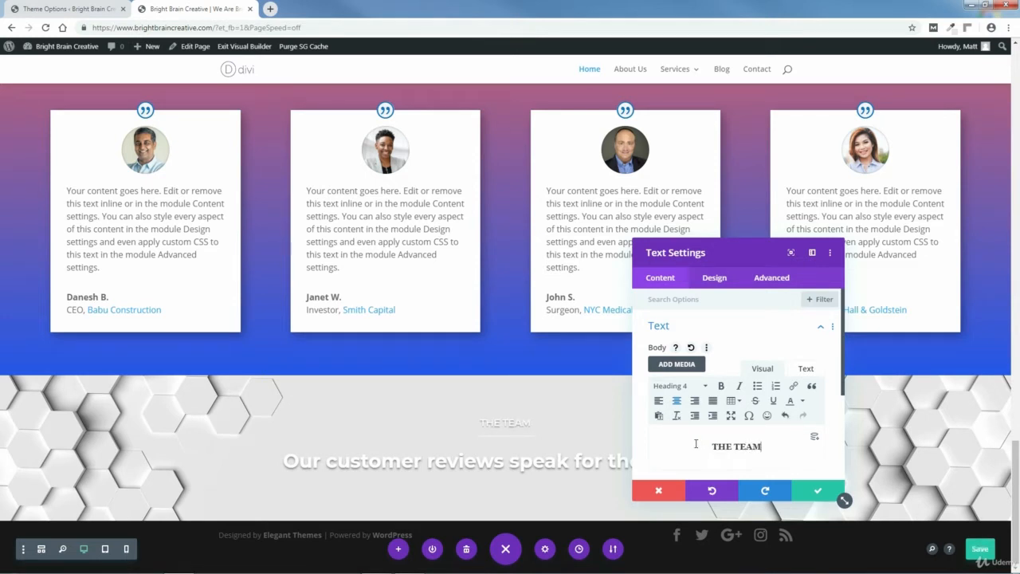
- Set the Heading 4 text color of the THE TEAM heading to #2d2d2d
{"action": "left_click_drag", "start_coordinate": [763, 447], "coordinate": [704, 448]}
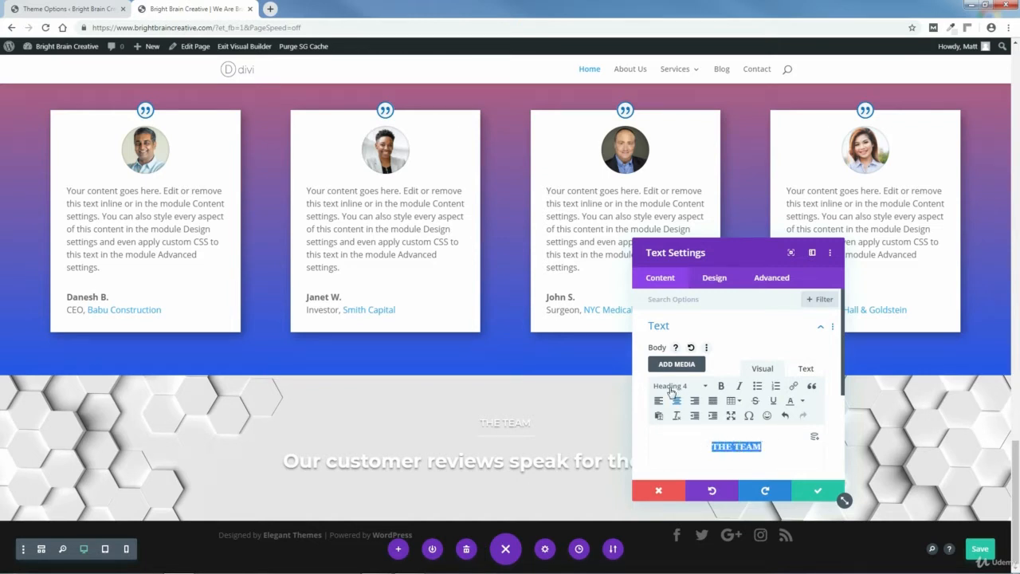
{"action": "left_click", "coordinate": [714, 279]}
{"action": "left_click_drag", "start_coordinate": [718, 251], "coordinate": [694, 250]}
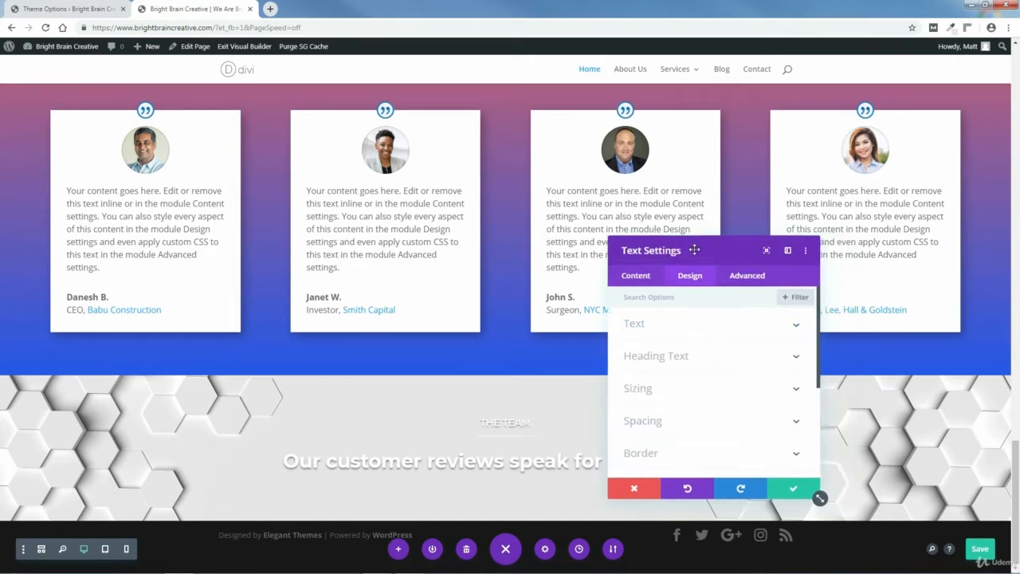
{"action": "left_click", "coordinate": [690, 357]}
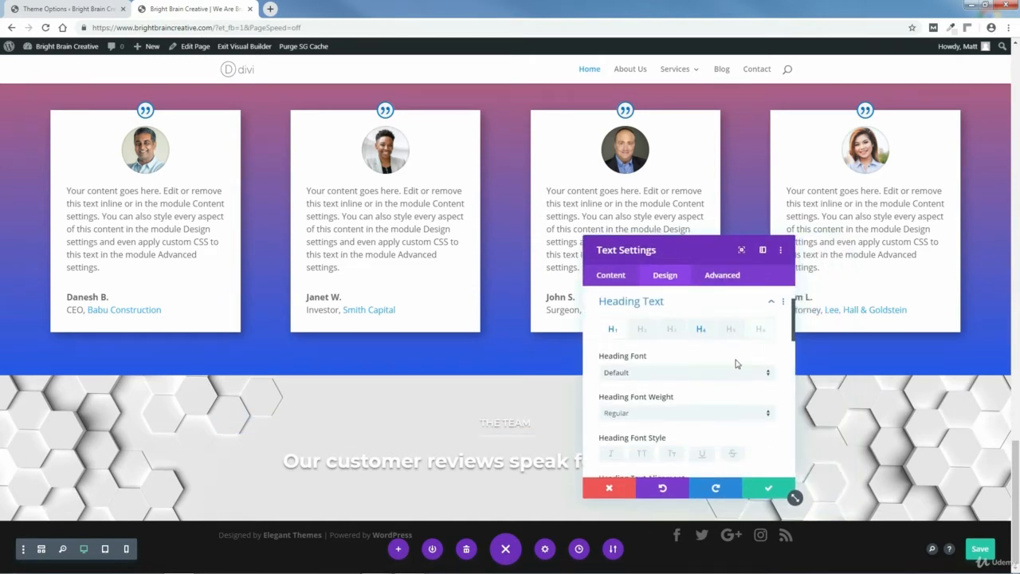
{"action": "left_click", "coordinate": [700, 329]}
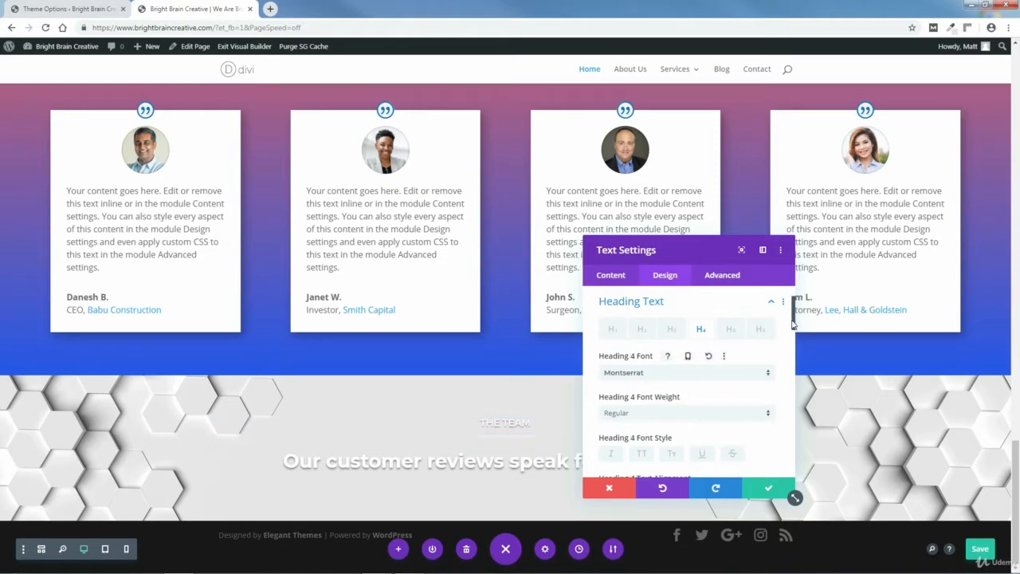
{"action": "left_click_drag", "start_coordinate": [792, 323], "coordinate": [792, 361]}
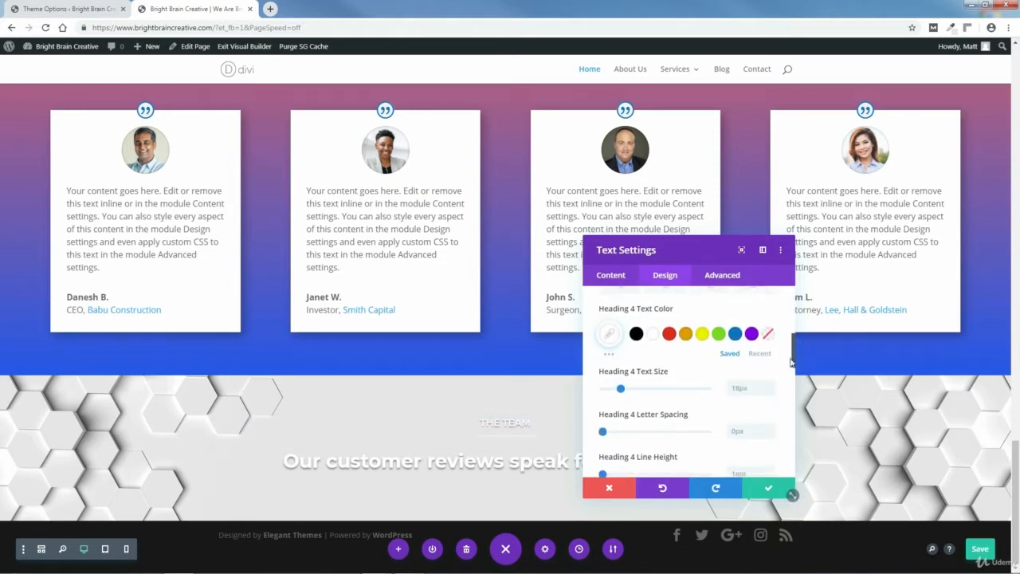
{"action": "left_click", "coordinate": [610, 341]}
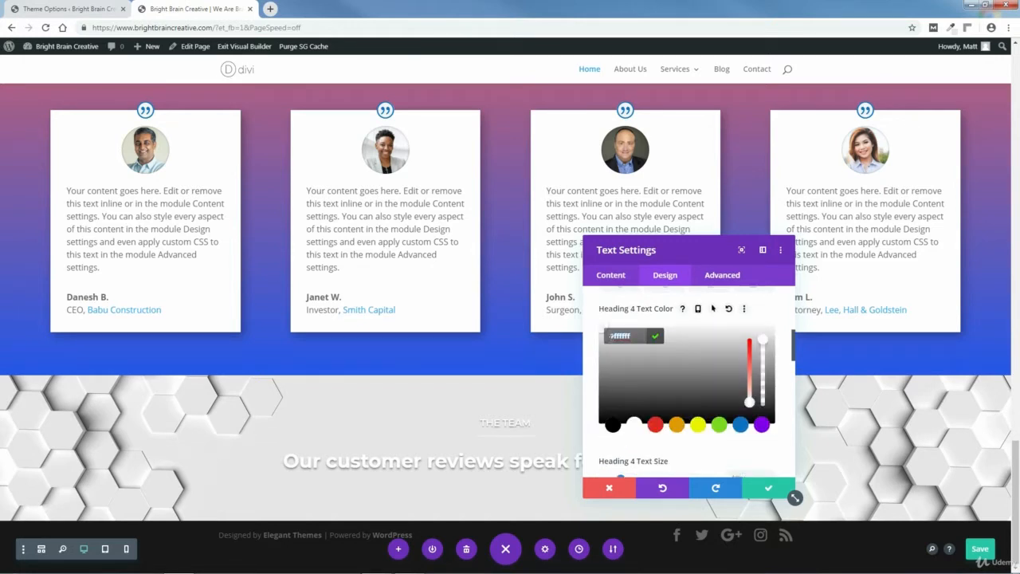
{"action": "type", "text": "#2d2d2d"}
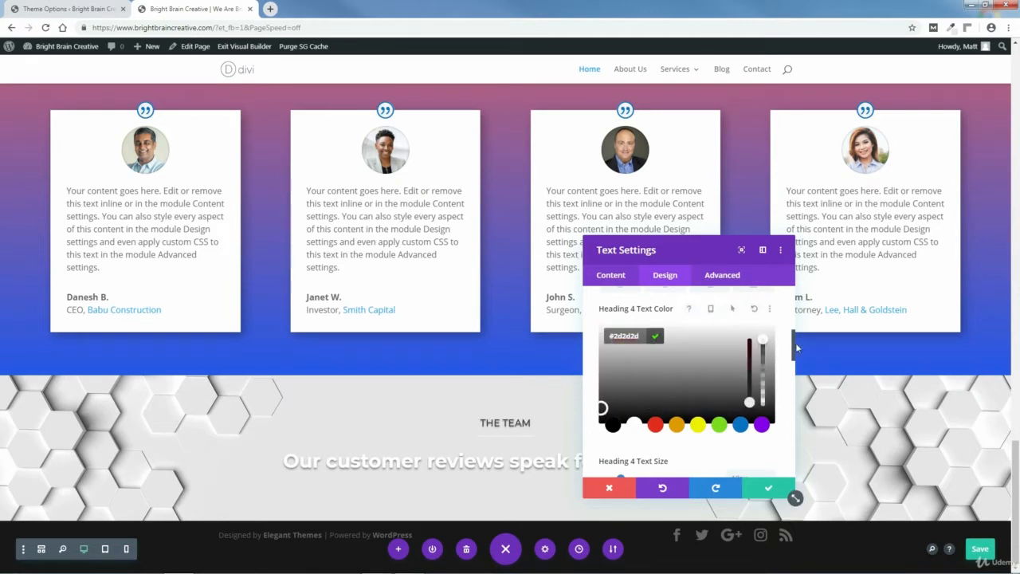
- Set the Heading 4 text shadow color to #b5b5b5 and save the text module's settings
{"action": "left_click_drag", "start_coordinate": [794, 346], "coordinate": [814, 434]}
{"action": "left_click", "coordinate": [609, 352]}
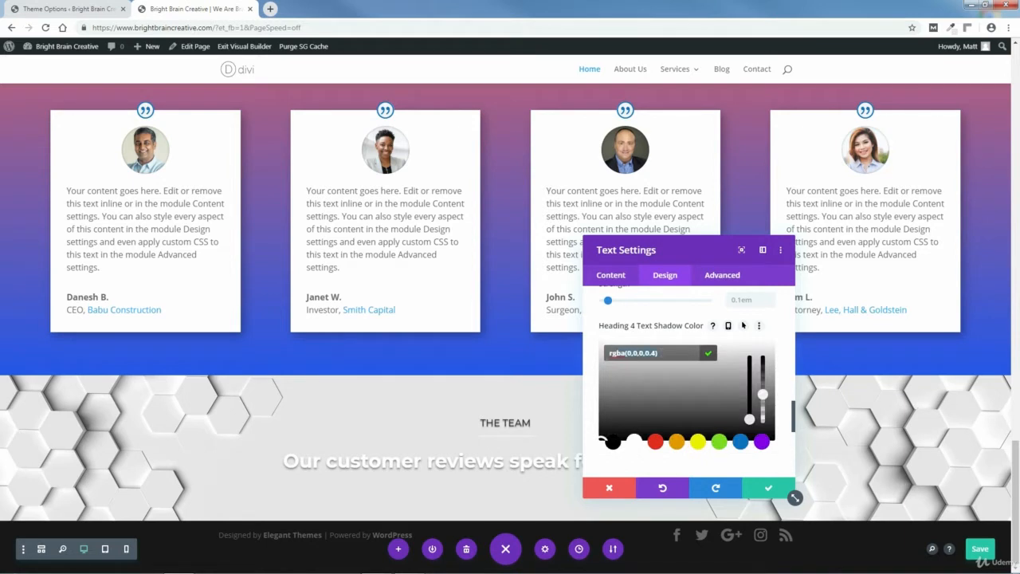
{"action": "type", "text": "#b5b5b5"}
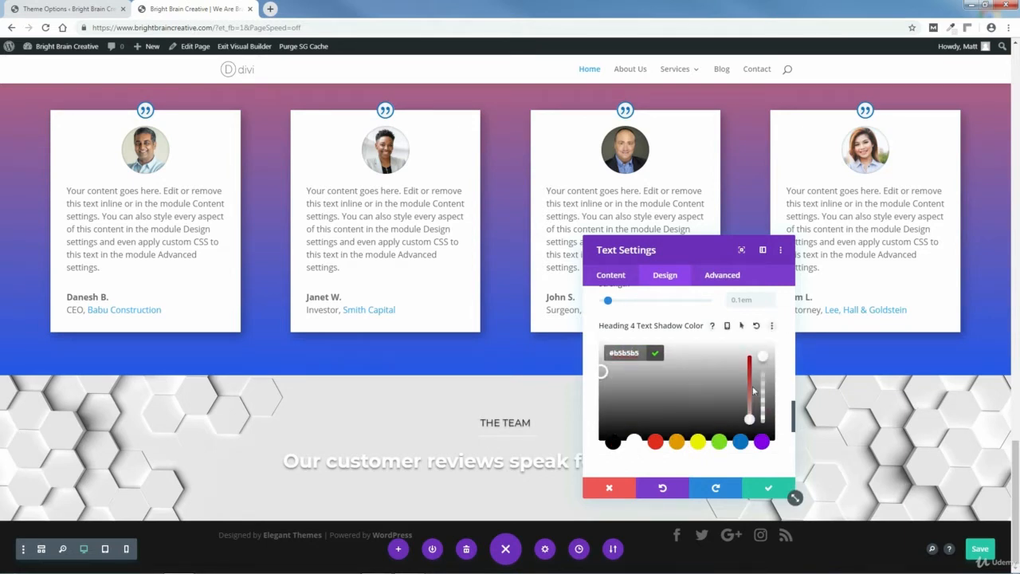
{"action": "left_click", "coordinate": [770, 489]}
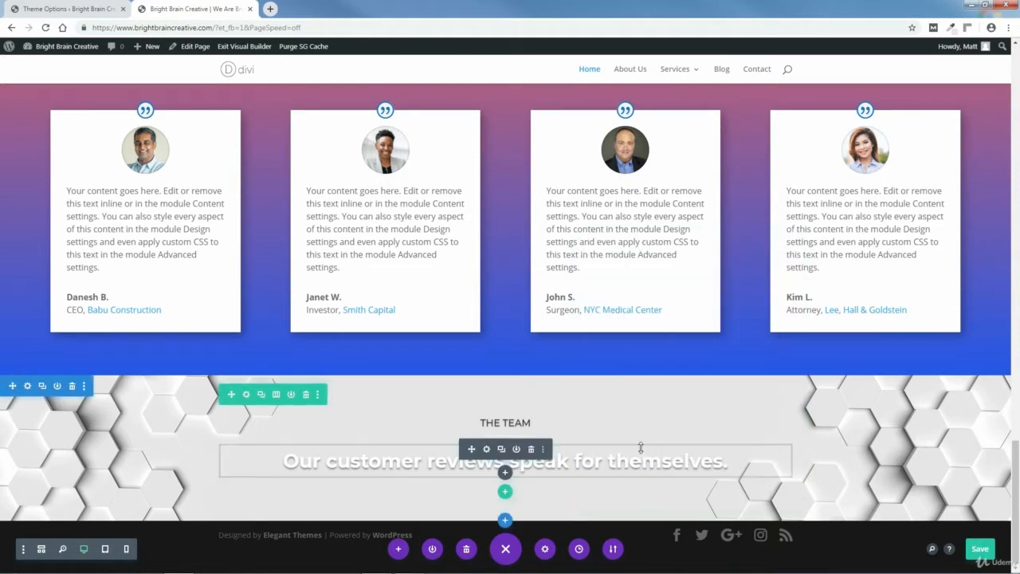
- Set the line color of the divider below THE TEAM to #2d2d2d
{"action": "left_click", "coordinate": [487, 442]}
{"action": "left_click", "coordinate": [665, 275]}
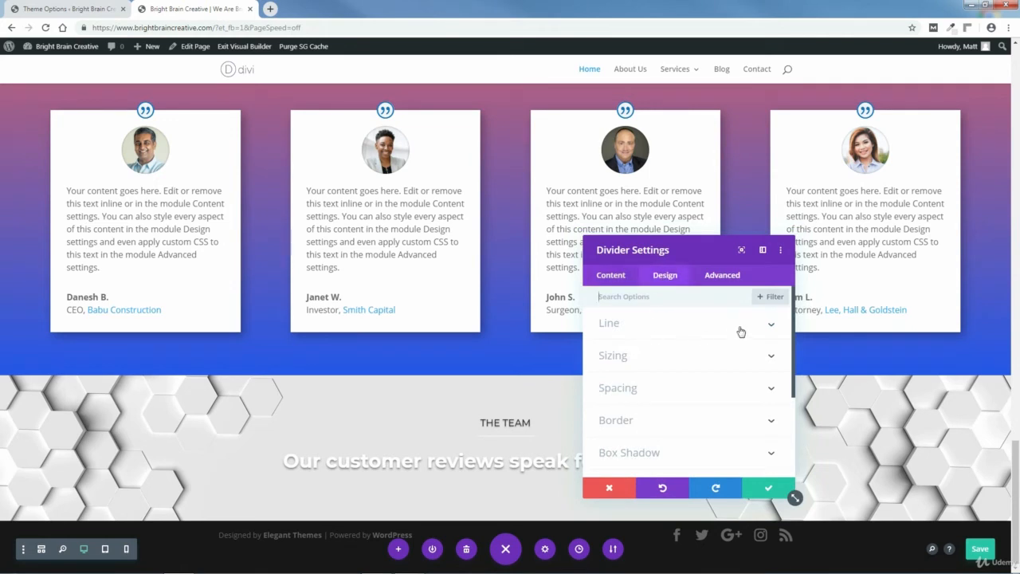
{"action": "left_click", "coordinate": [769, 328]}
{"action": "left_click", "coordinate": [612, 372]}
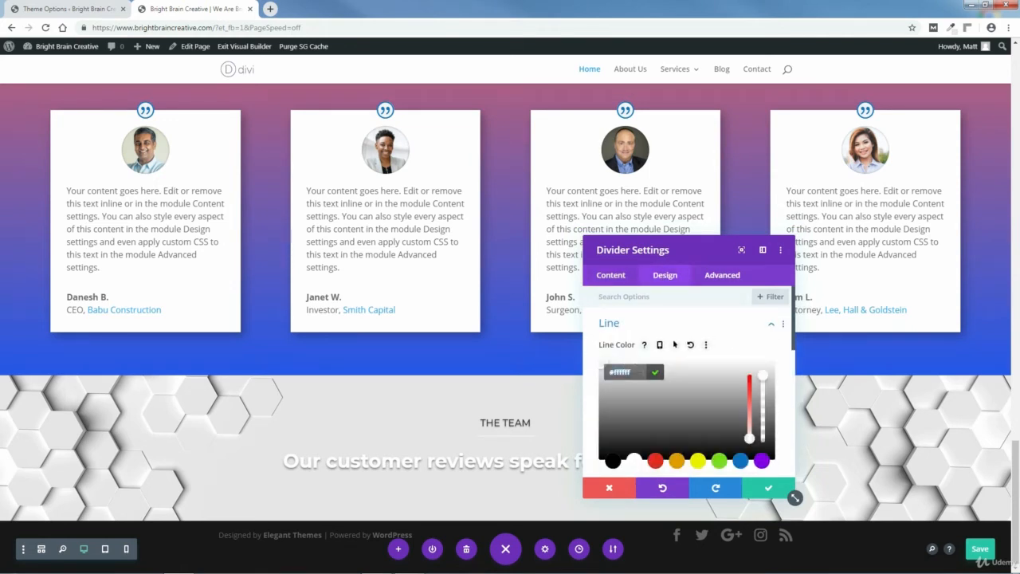
{"action": "type", "text": "#2d2d2d"}
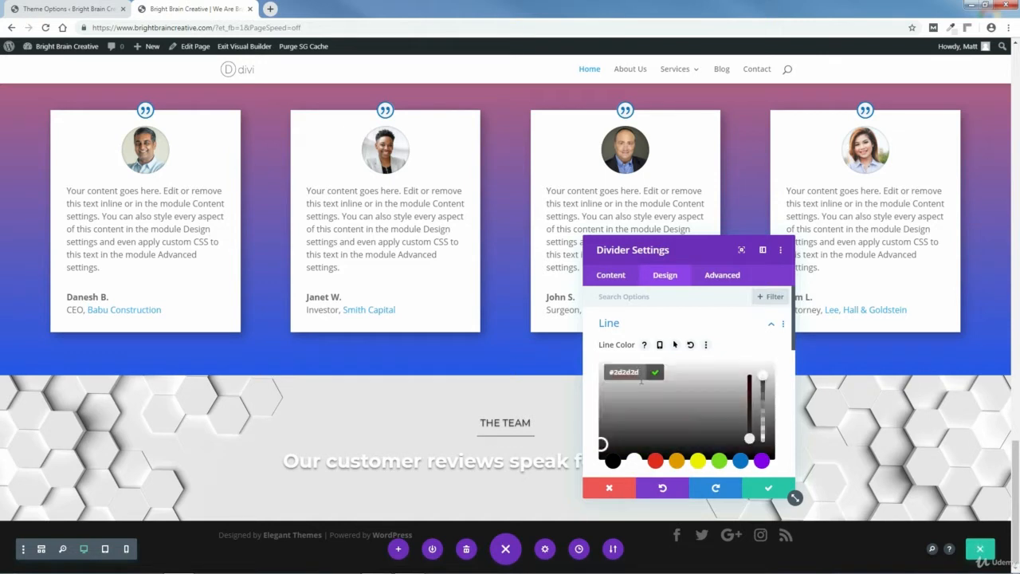
- Set the max width of the divider below THE TEAM to 7% and save the divider's settings
{"action": "left_click", "coordinate": [771, 324]}
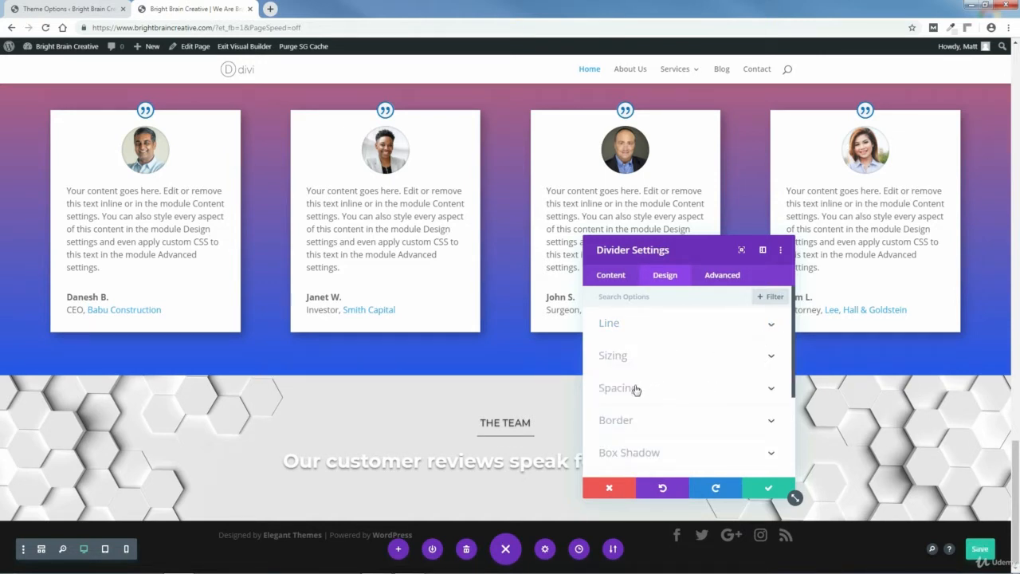
{"action": "left_click", "coordinate": [615, 358]}
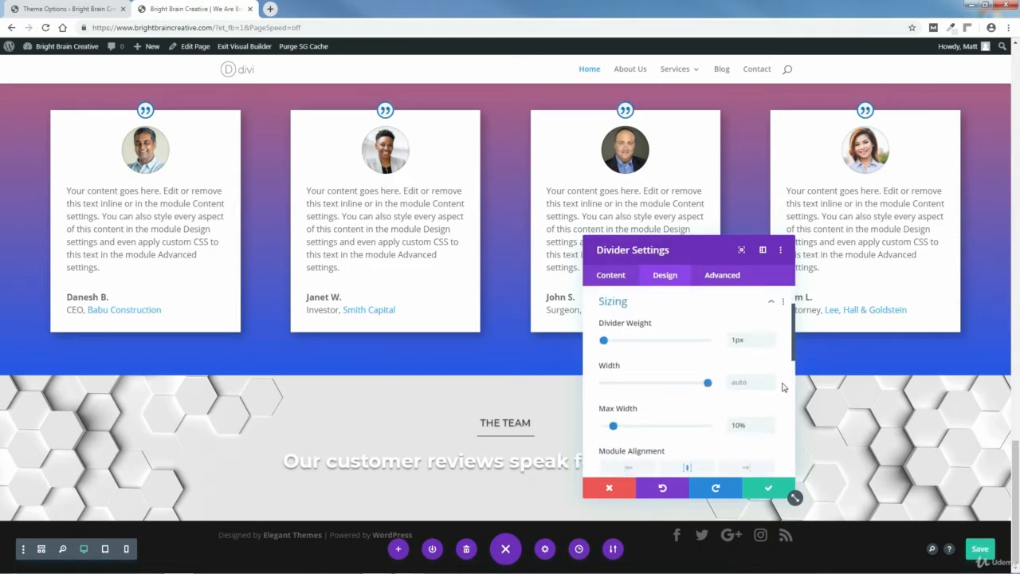
{"action": "scroll", "coordinate": [793, 359], "scroll_direction": "down", "scroll_amount": 1}
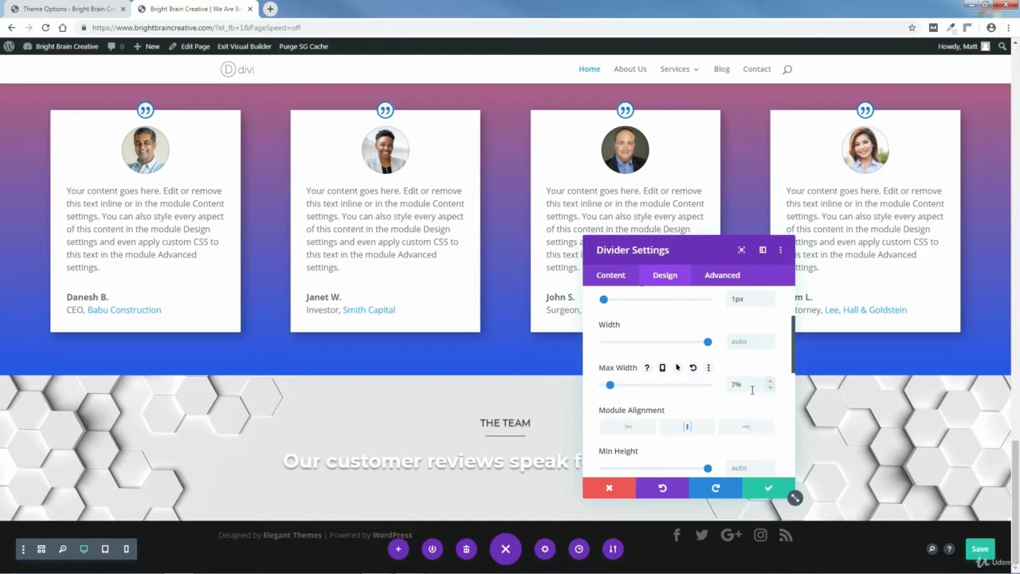
{"action": "left_click", "coordinate": [769, 490]}
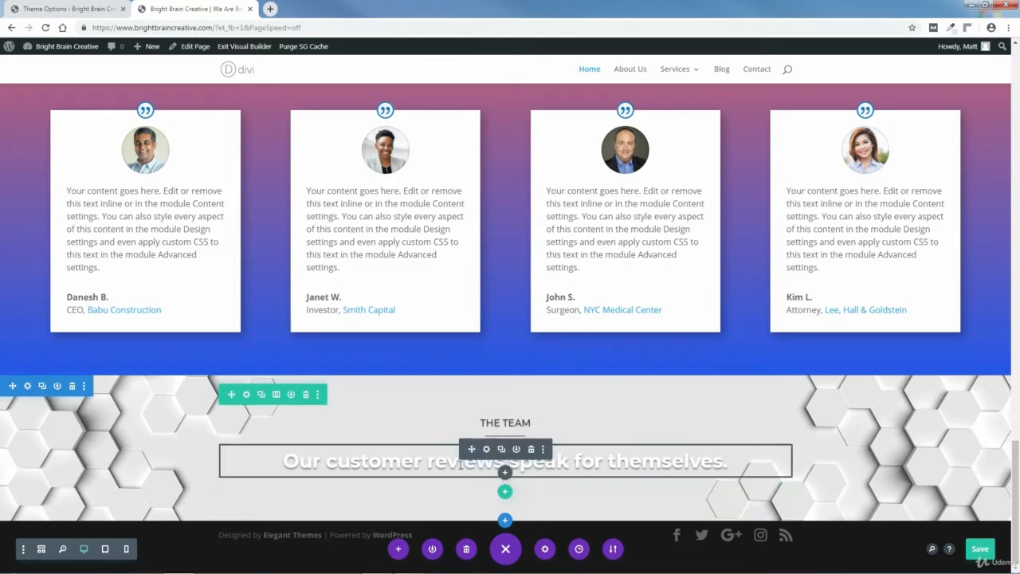
- Replace the large heading text below the divider with "Meet your new team."
{"action": "left_click", "coordinate": [487, 449]}
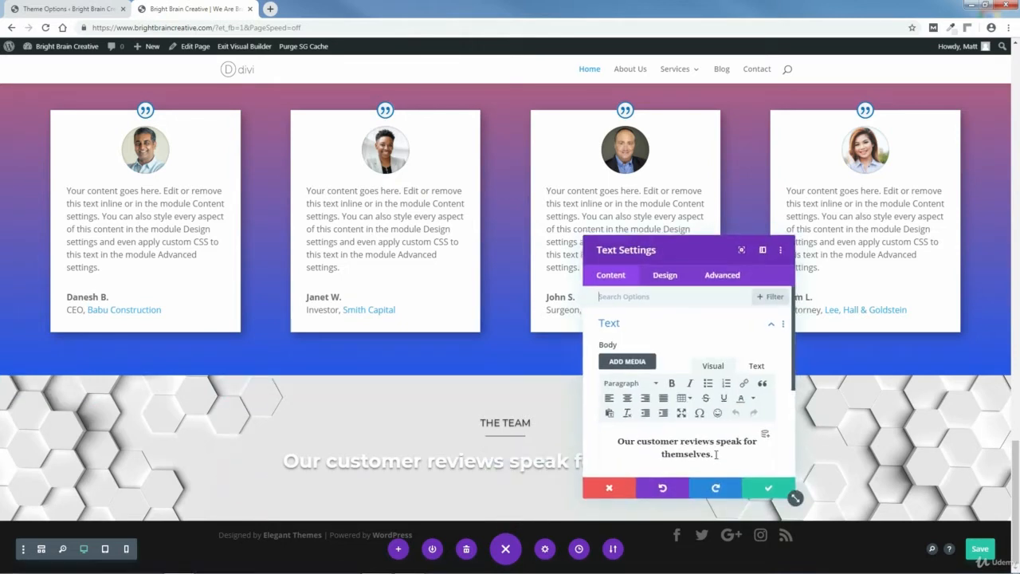
{"action": "left_click_drag", "start_coordinate": [716, 454], "coordinate": [629, 441]}
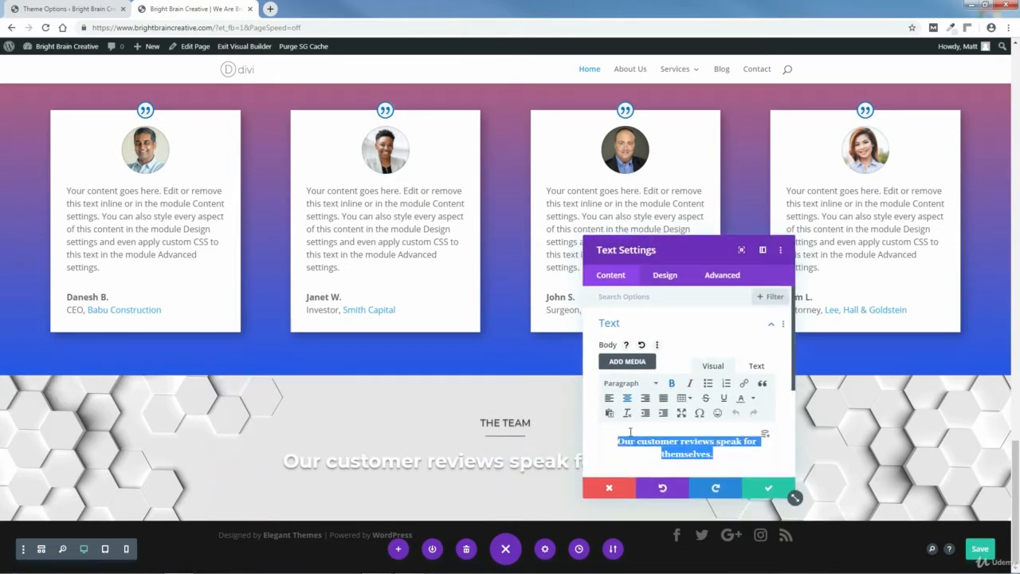
{"action": "type", "text": "Meet"}
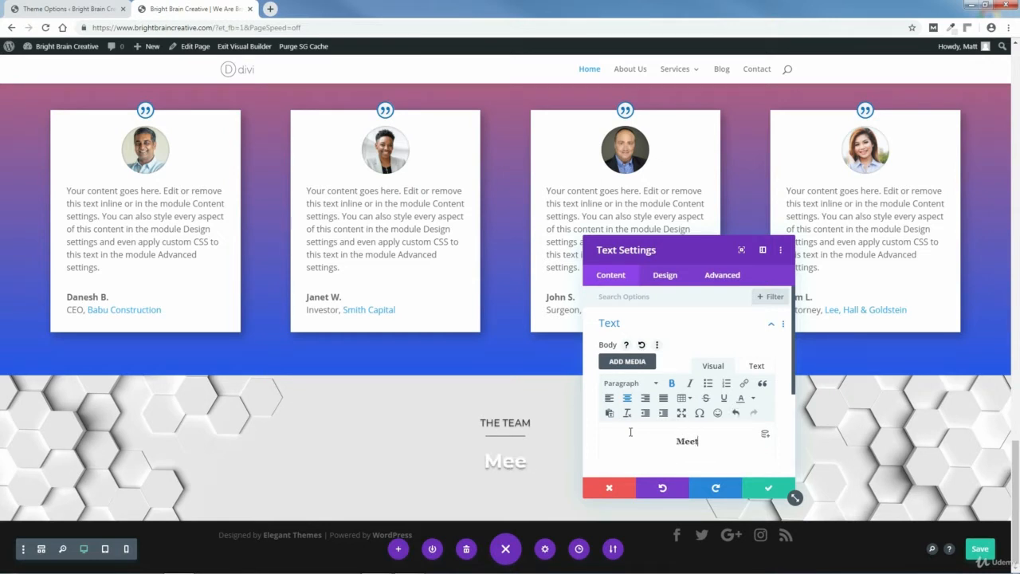
{"action": "type", "text": " your new"}
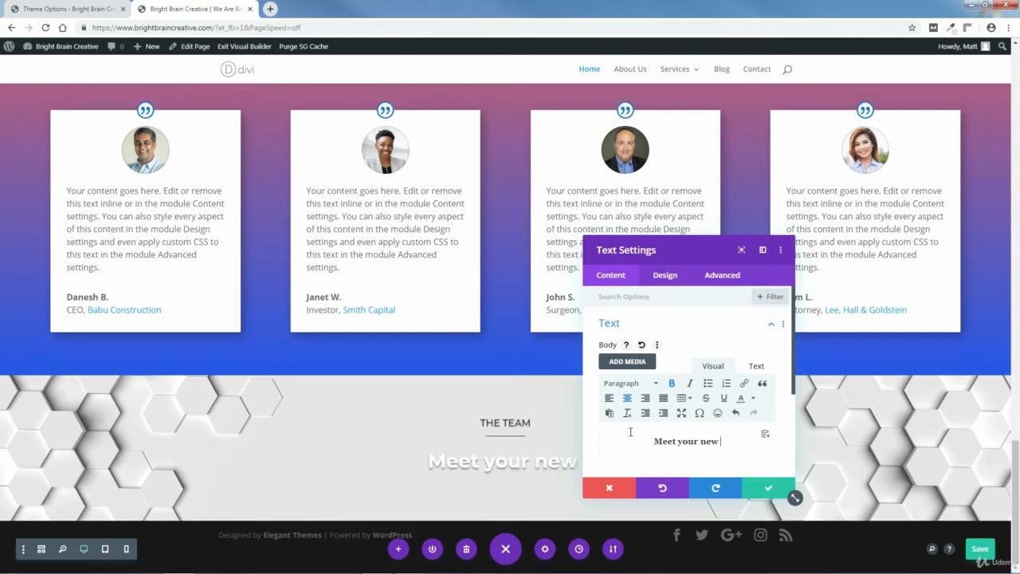
{"action": "type", "text": " team."}
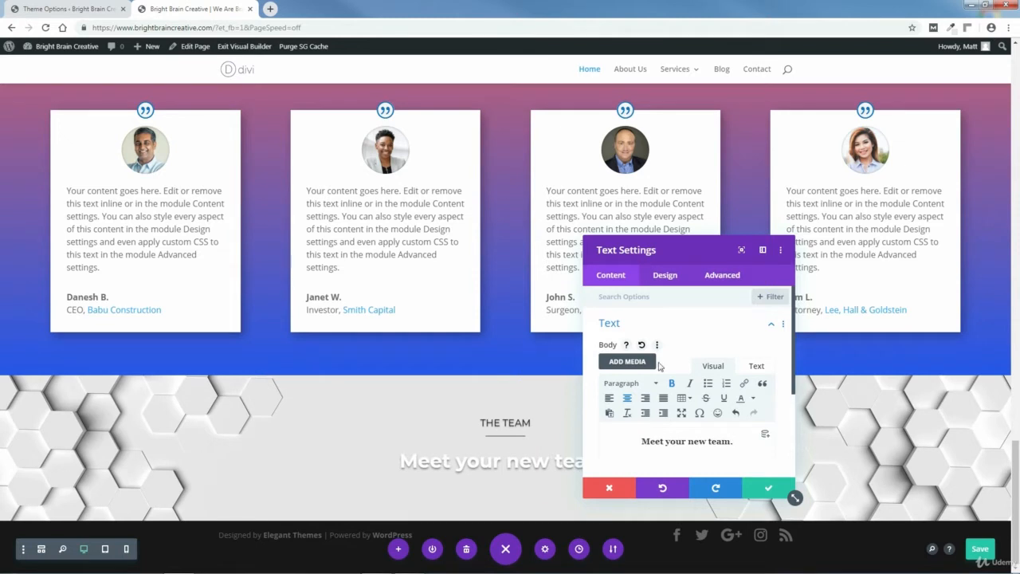
{"action": "left_click_drag", "start_coordinate": [686, 252], "coordinate": [739, 263]}
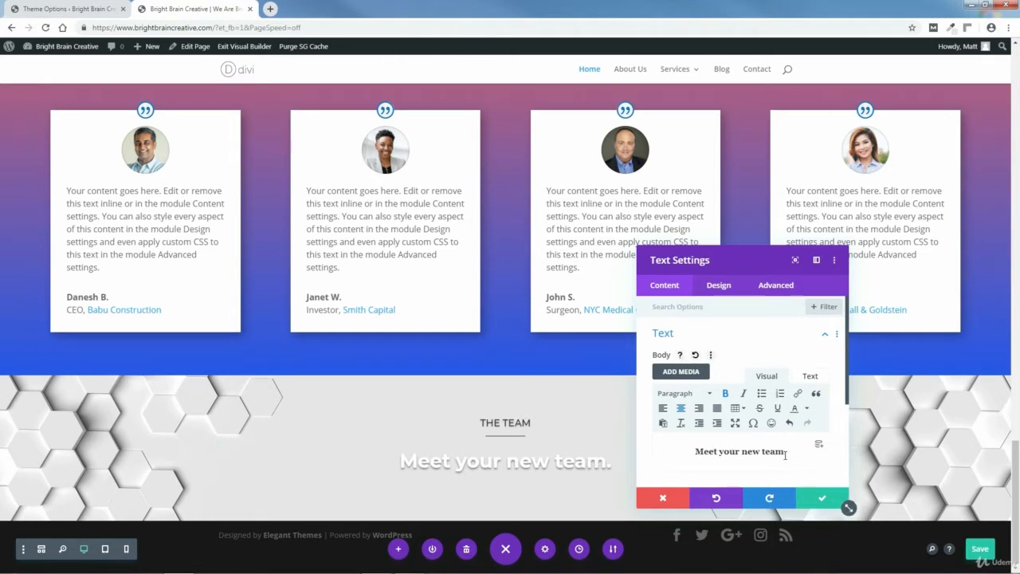
- Set the text color of the "Meet your new team." heading to #2d2d2d
{"action": "left_click", "coordinate": [720, 289]}
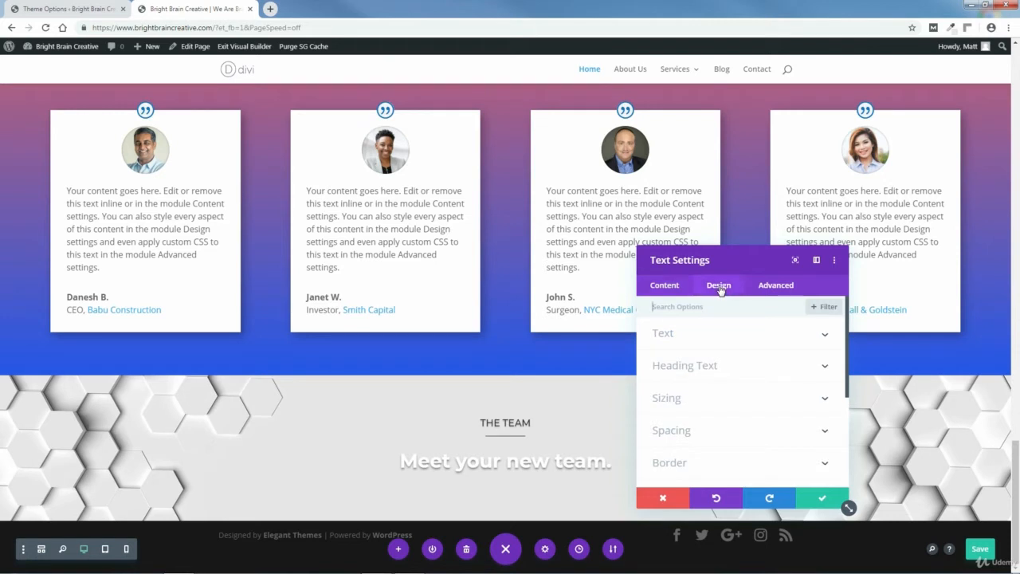
{"action": "left_click", "coordinate": [824, 340]}
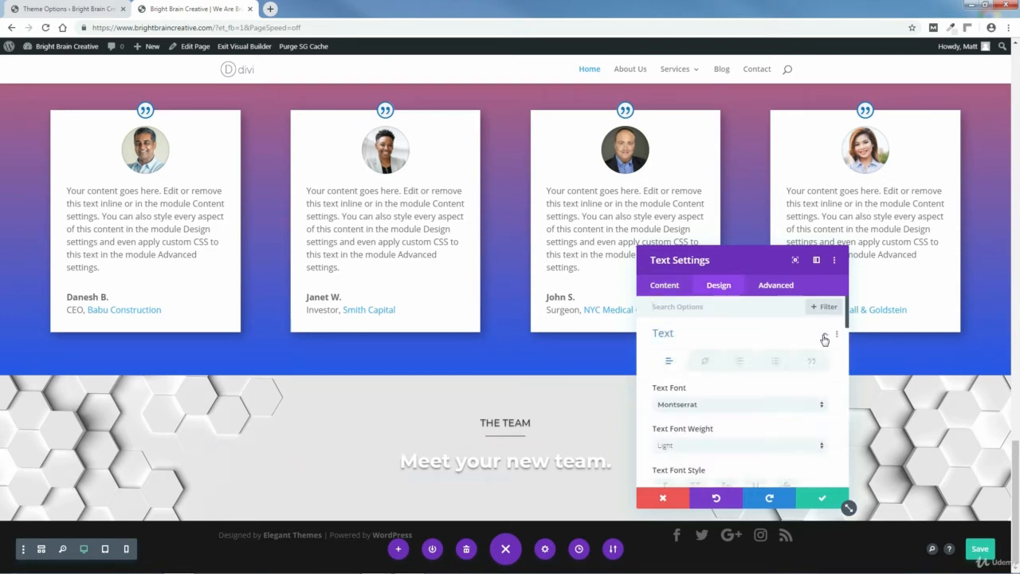
{"action": "scroll", "coordinate": [847, 327], "scroll_direction": "down", "scroll_amount": 1}
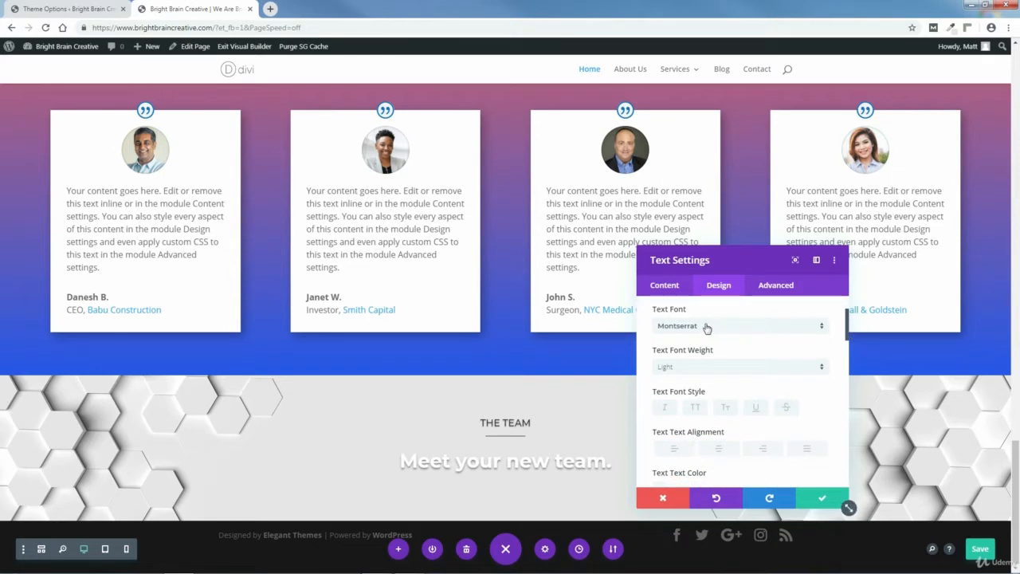
{"action": "scroll", "coordinate": [847, 341], "scroll_direction": "down", "scroll_amount": 2}
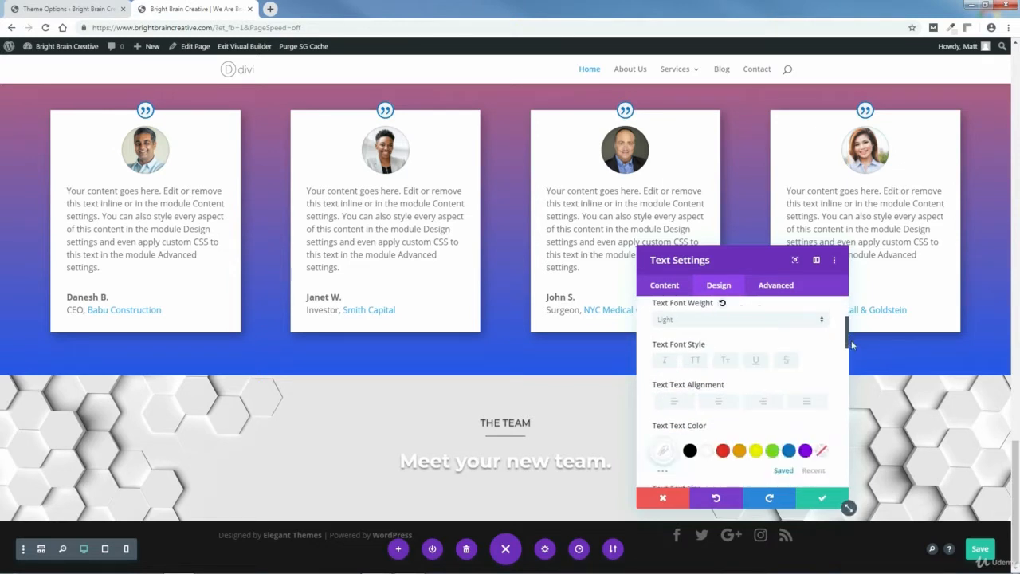
{"action": "left_click", "coordinate": [661, 345]}
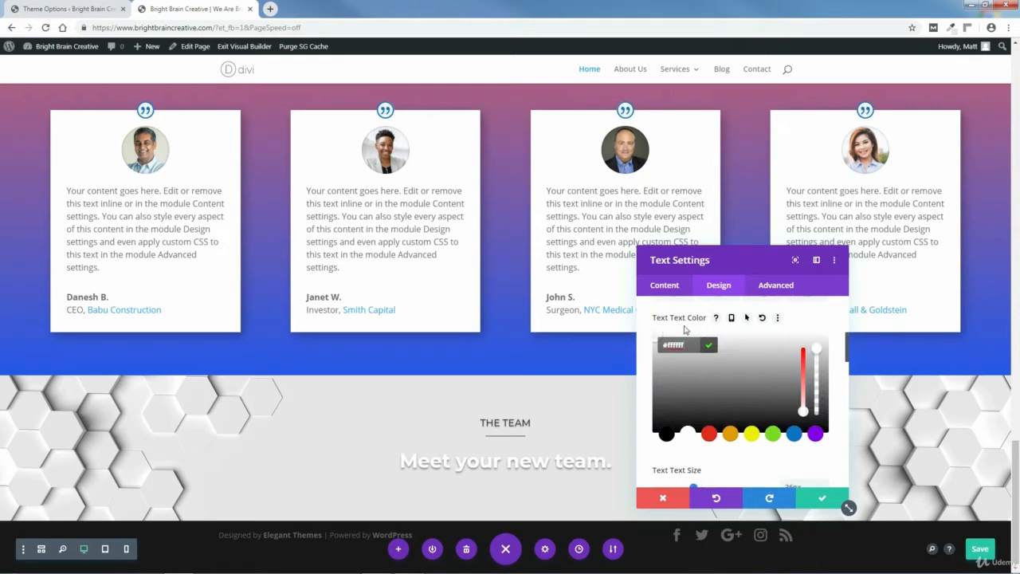
{"action": "type", "text": "2d2d2d"}
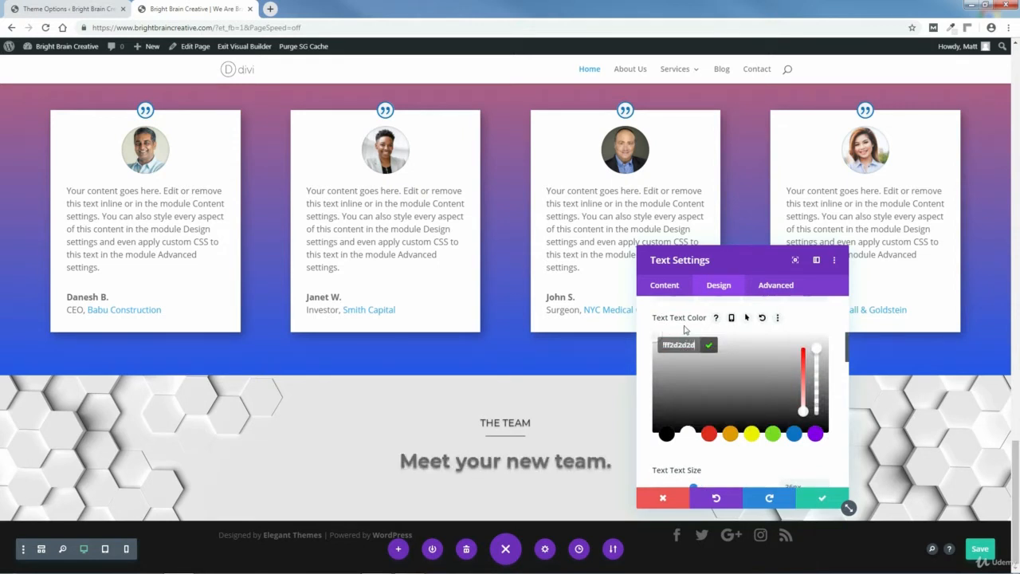
{"action": "left_click_drag", "start_coordinate": [670, 345], "coordinate": [656, 353]}
{"action": "key", "text": "BackSpace"}
{"action": "key", "text": "BackSpace"}
{"action": "key", "text": "BackSpace"}
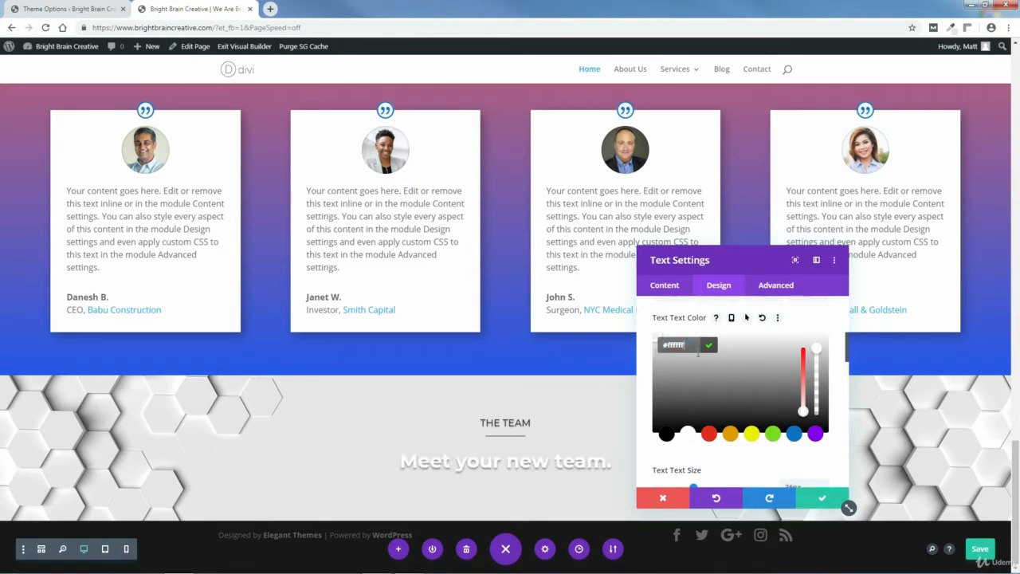
{"action": "key", "text": "BackSpace"}
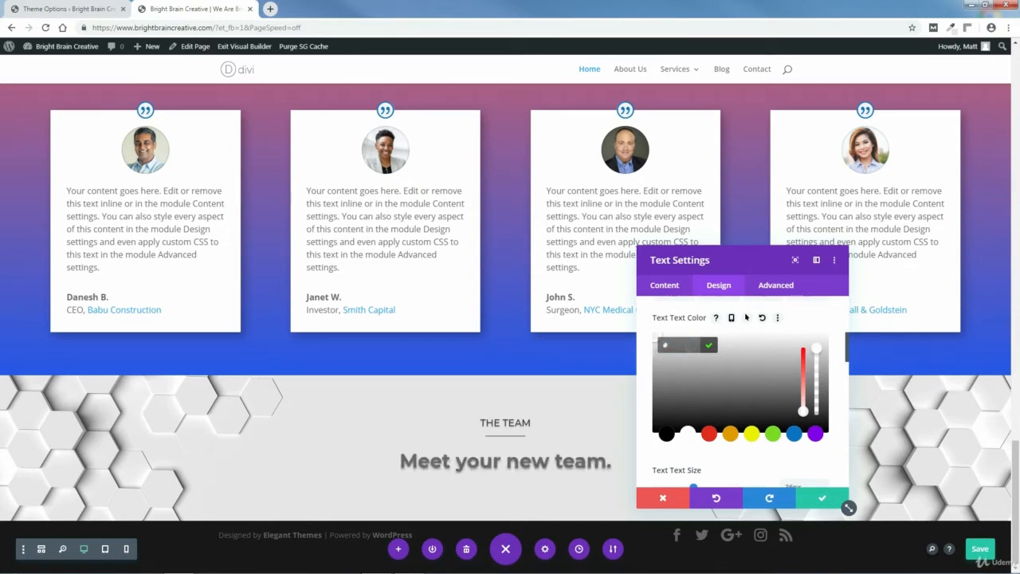
{"action": "type", "text": "2d2d2d"}
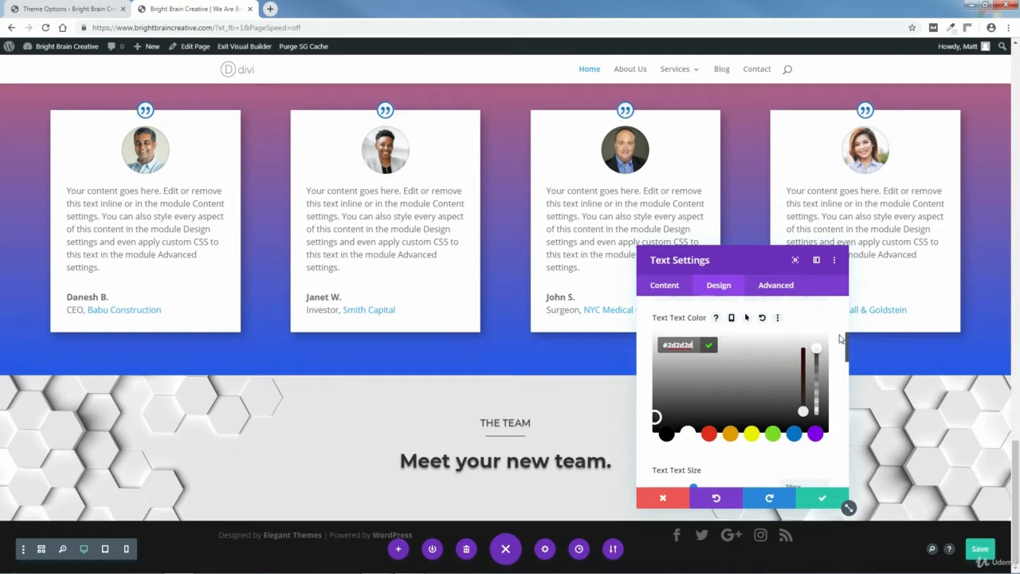
{"action": "left_click", "coordinate": [709, 344]}
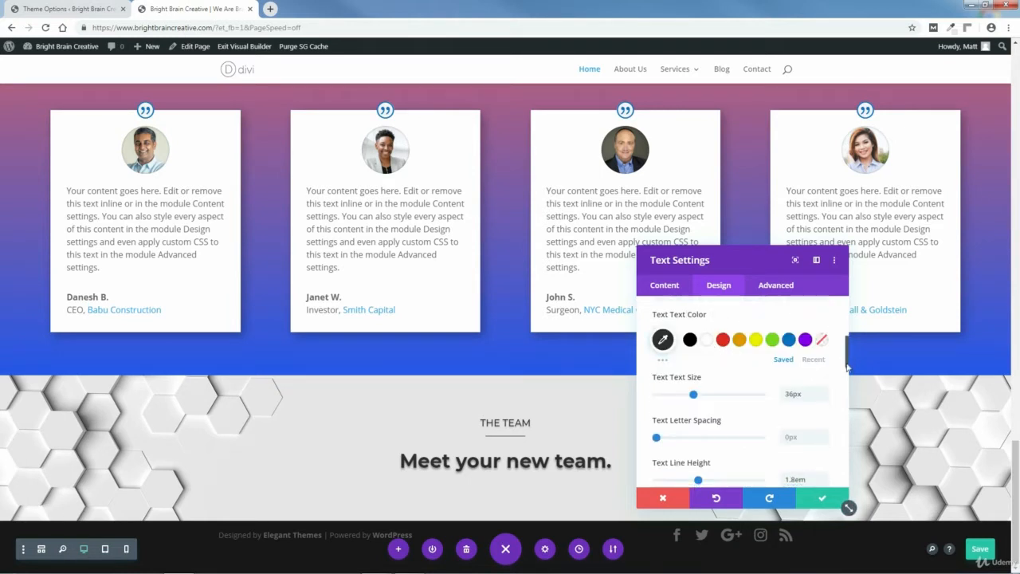
- Apply the diagonal drop-shadow preset to the large heading and set its horizontal and vertical shadow lengths to 0.05em
{"action": "left_click_drag", "start_coordinate": [848, 363], "coordinate": [850, 397]}
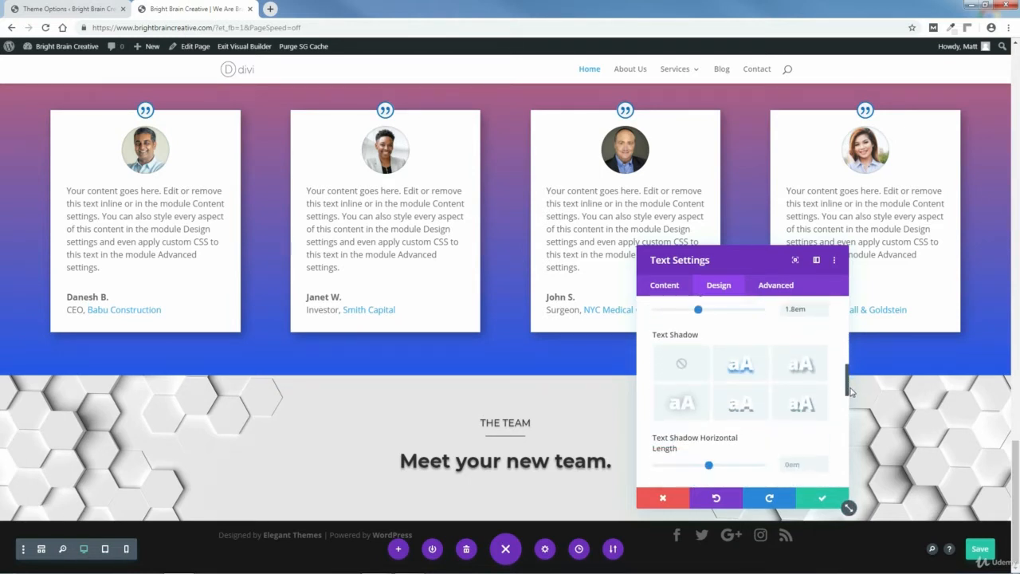
{"action": "left_click", "coordinate": [805, 369]}
{"action": "scroll", "coordinate": [829, 375], "scroll_direction": "down", "scroll_amount": 3}
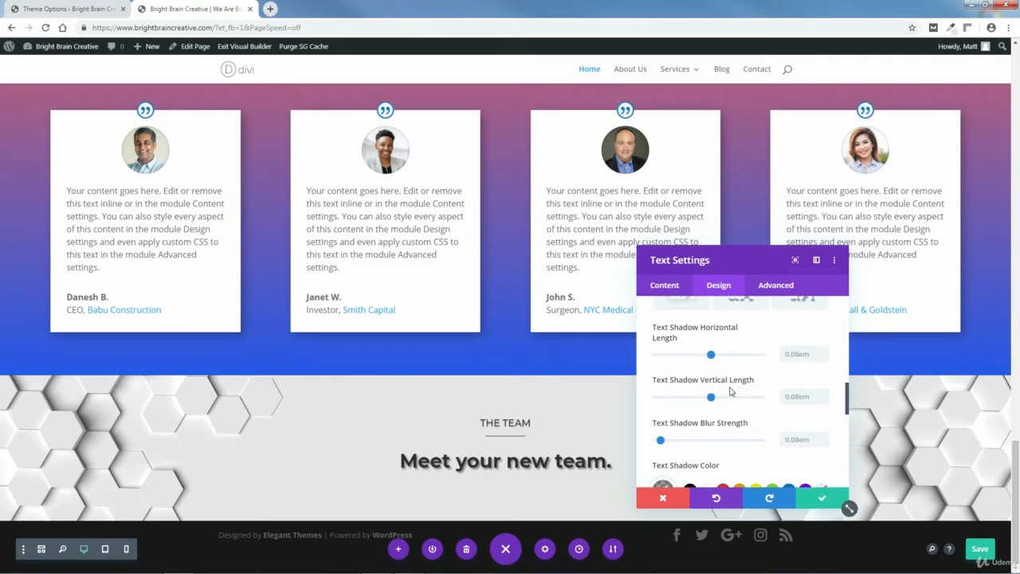
{"action": "left_click", "coordinate": [825, 359]}
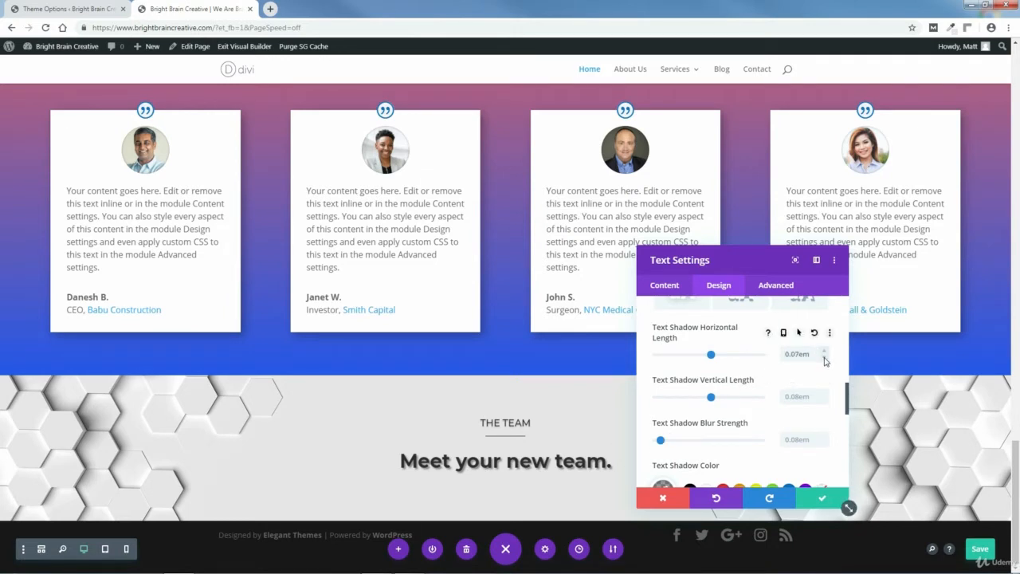
{"action": "left_click", "coordinate": [825, 402]}
{"action": "left_click", "coordinate": [825, 402]}
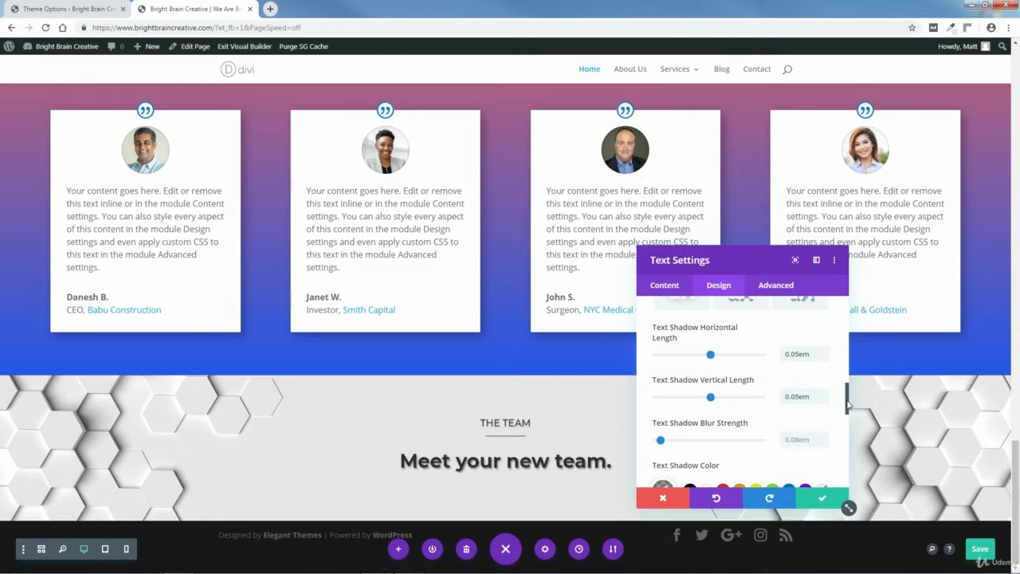
- Adjust the large heading's text shadow blur strength, and save the text module and the page
{"action": "left_click_drag", "start_coordinate": [849, 405], "coordinate": [850, 413]}
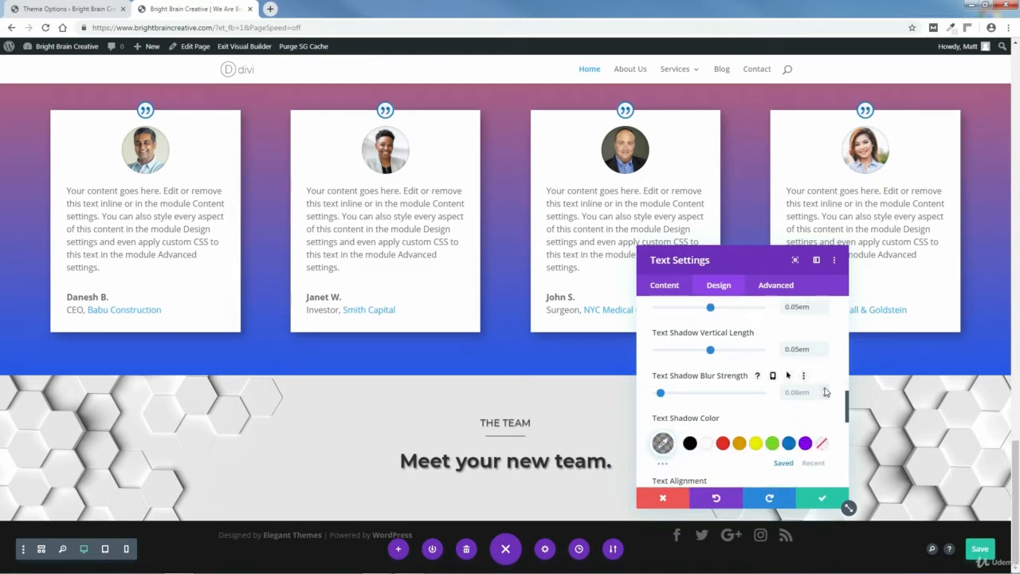
{"action": "left_click", "coordinate": [825, 390]}
{"action": "left_click", "coordinate": [824, 500]}
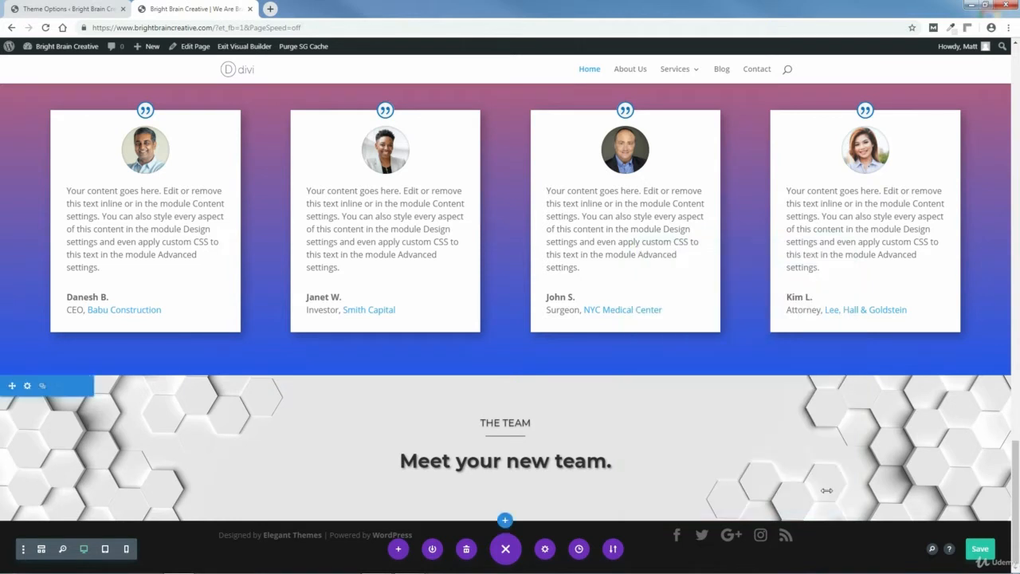
{"action": "left_click", "coordinate": [980, 550]}
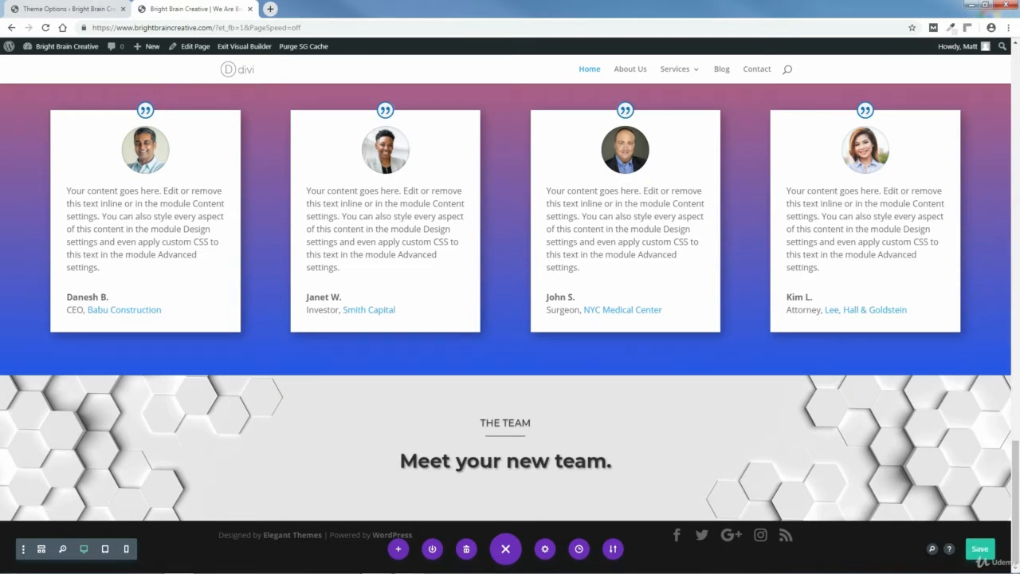
- Add a four-column row below the team heading and insert a default Person module in its first column
{"action": "left_click", "coordinate": [504, 492]}
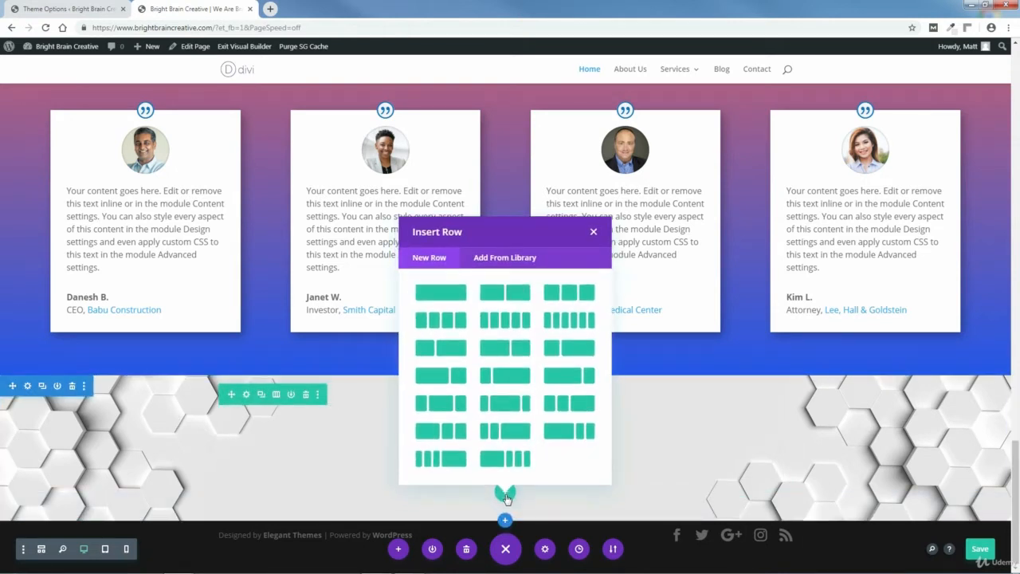
{"action": "left_click", "coordinate": [423, 322]}
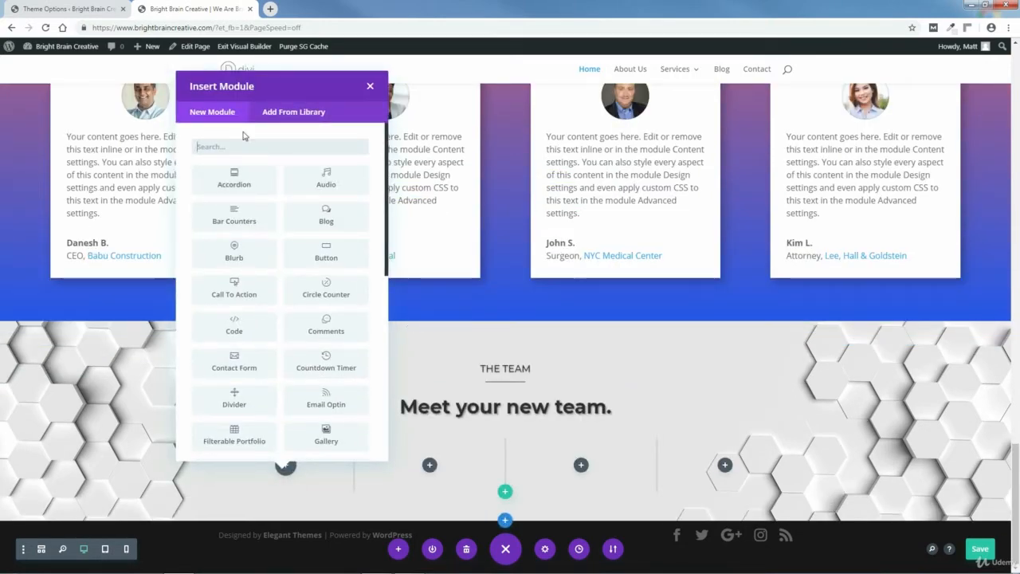
{"action": "type", "text": "person"}
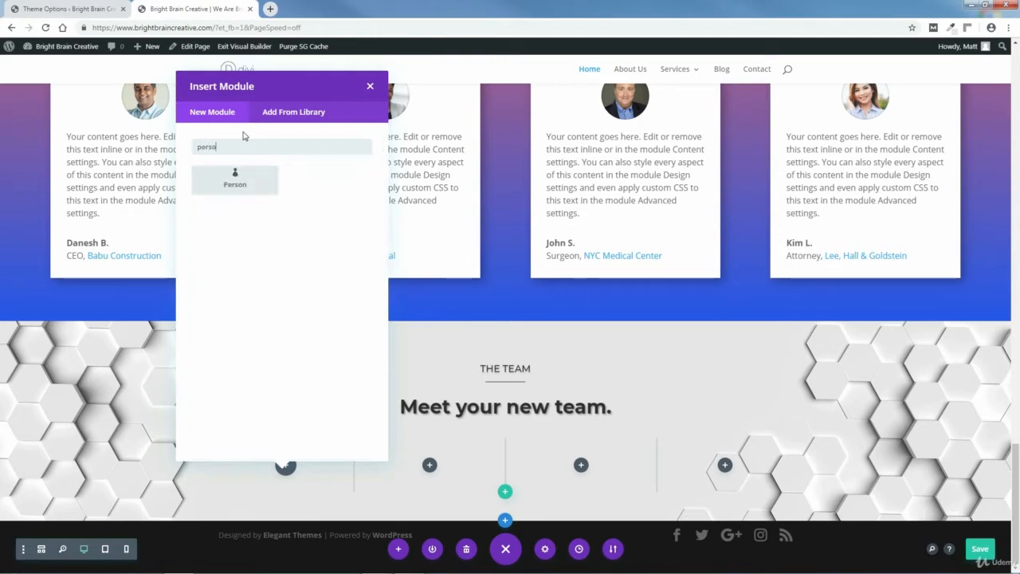
{"action": "left_click", "coordinate": [237, 188]}
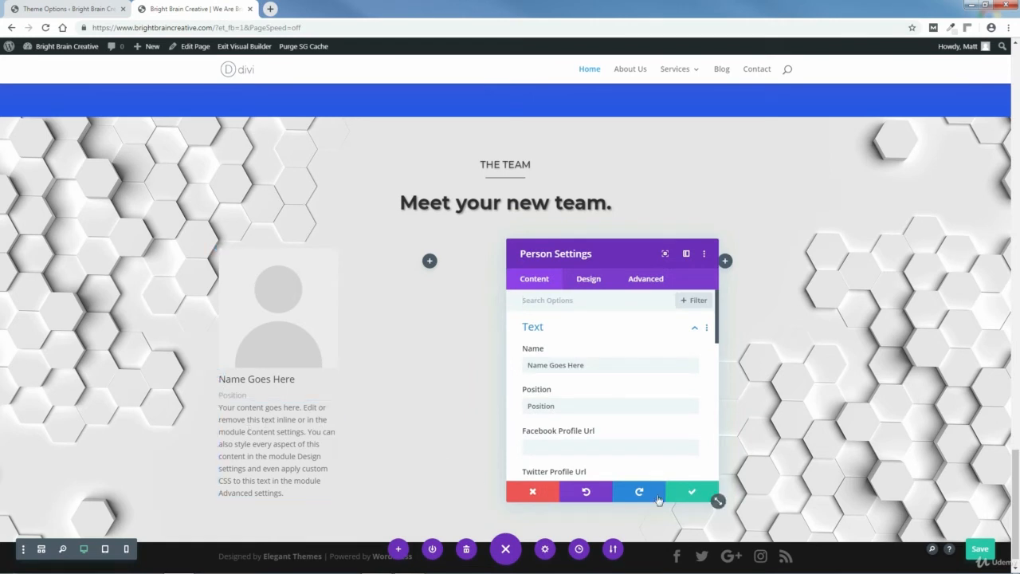
{"action": "left_click", "coordinate": [691, 490]}
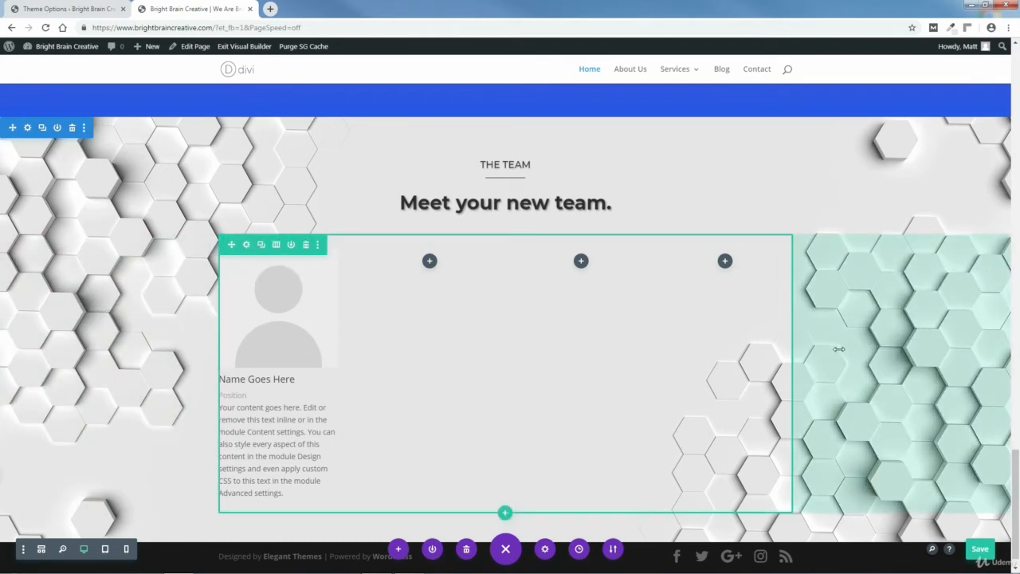
- Set the maximum width of the four-column team row to 90% and save the row settings
{"action": "left_click", "coordinate": [246, 246]}
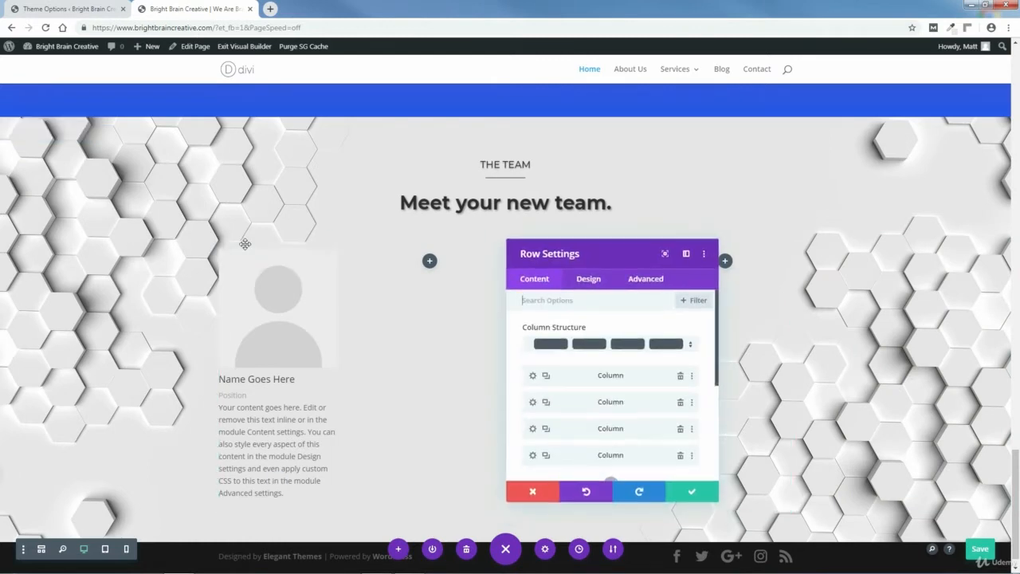
{"action": "left_click", "coordinate": [589, 281]}
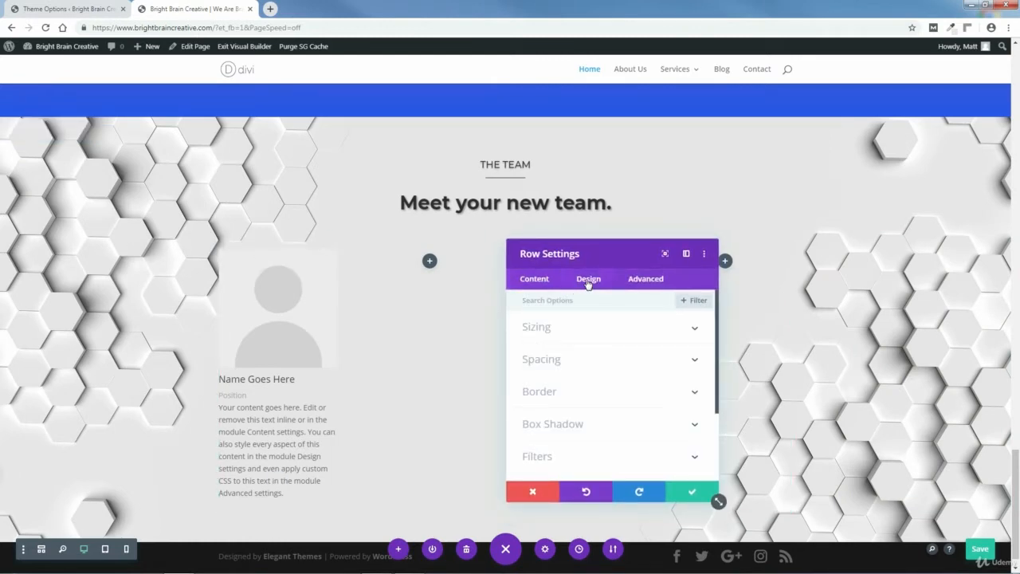
{"action": "left_click", "coordinate": [556, 335]}
{"action": "left_click_drag", "start_coordinate": [715, 338], "coordinate": [718, 373]}
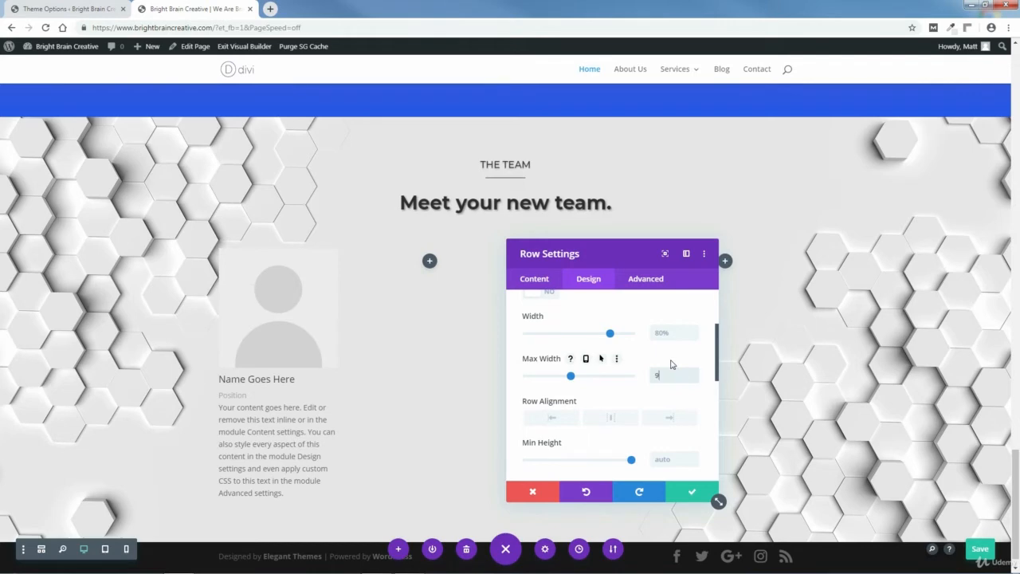
{"action": "type", "text": "%"}
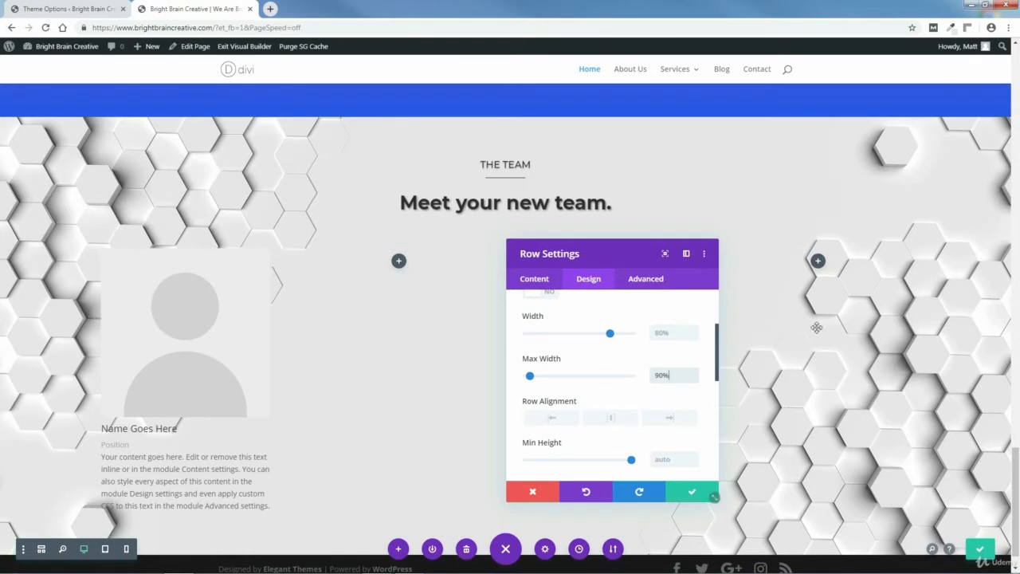
{"action": "left_click", "coordinate": [691, 496]}
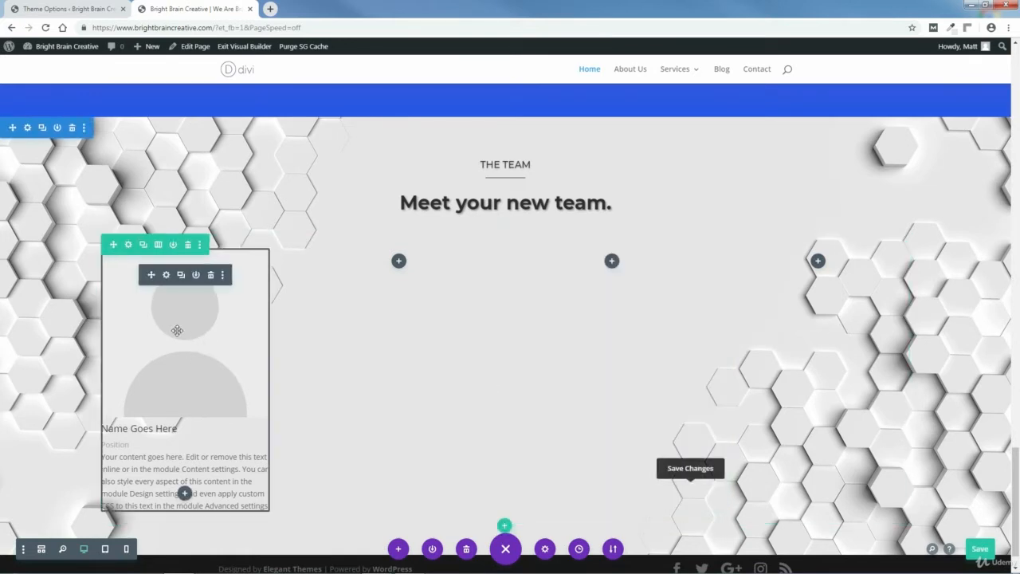
- Enter the team member's full name and the position CEO in the first column's Person module
{"action": "left_click", "coordinate": [167, 276]}
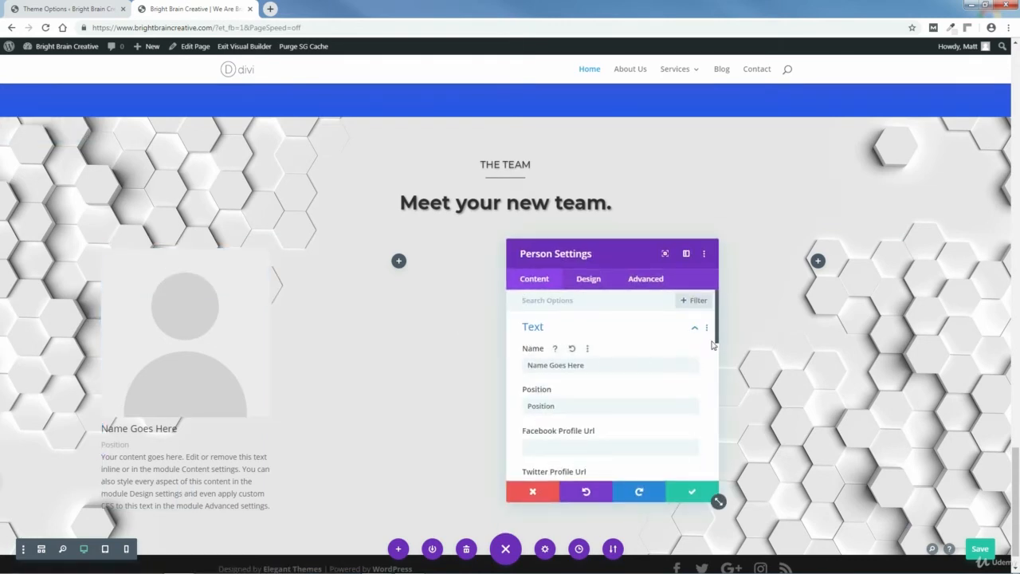
{"action": "scroll", "coordinate": [717, 342], "scroll_direction": "down", "scroll_amount": 1}
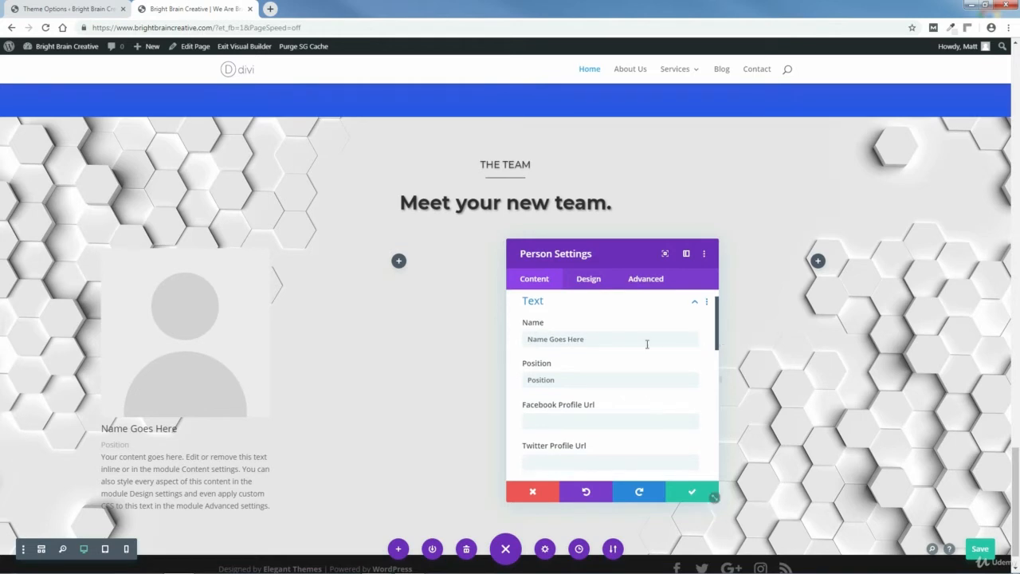
{"action": "left_click_drag", "start_coordinate": [582, 339], "coordinate": [514, 342]}
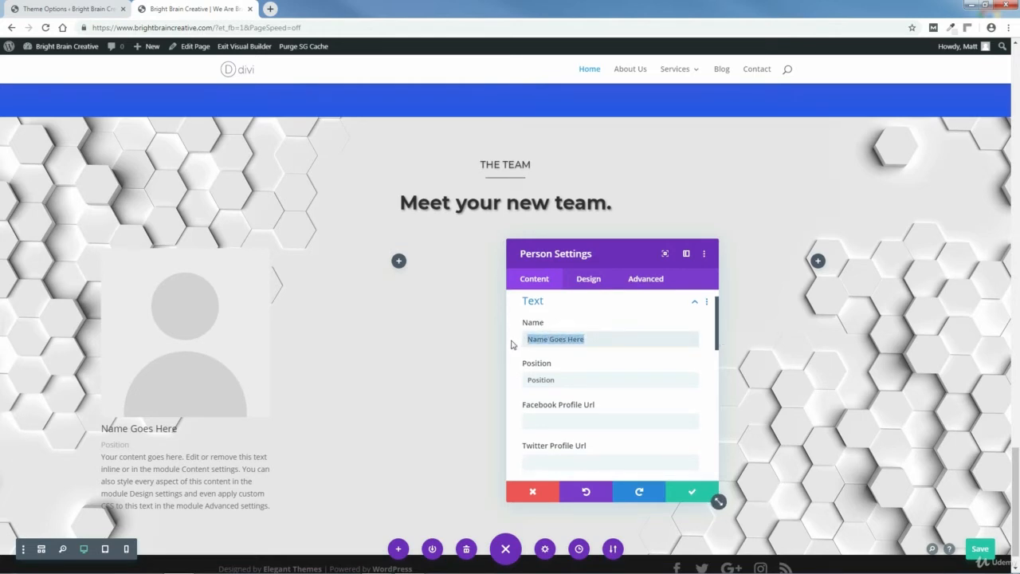
{"action": "type", "text": "Frank S"}
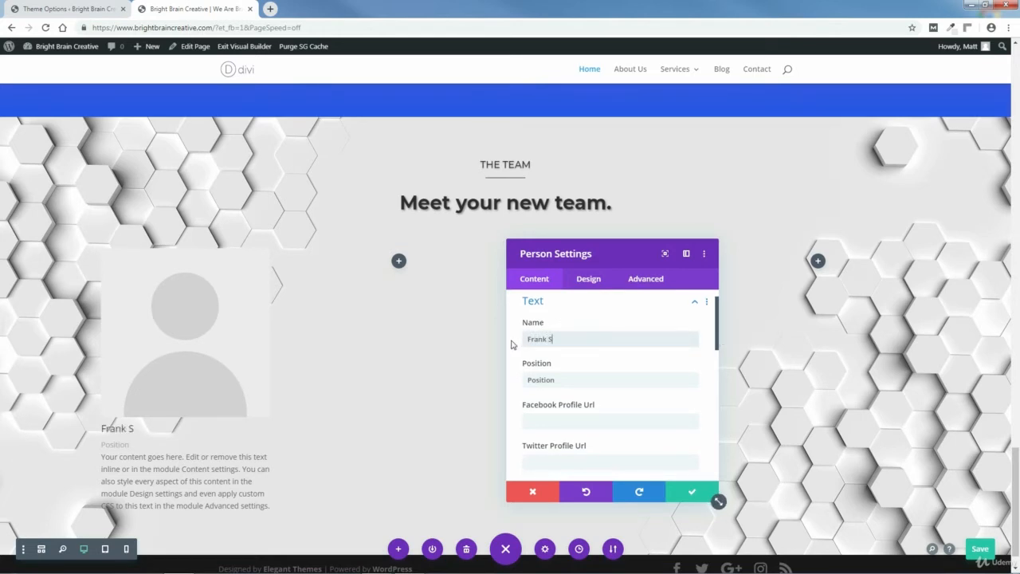
{"action": "type", "text": "tewart"}
{"action": "left_click_drag", "start_coordinate": [560, 380], "coordinate": [524, 385]}
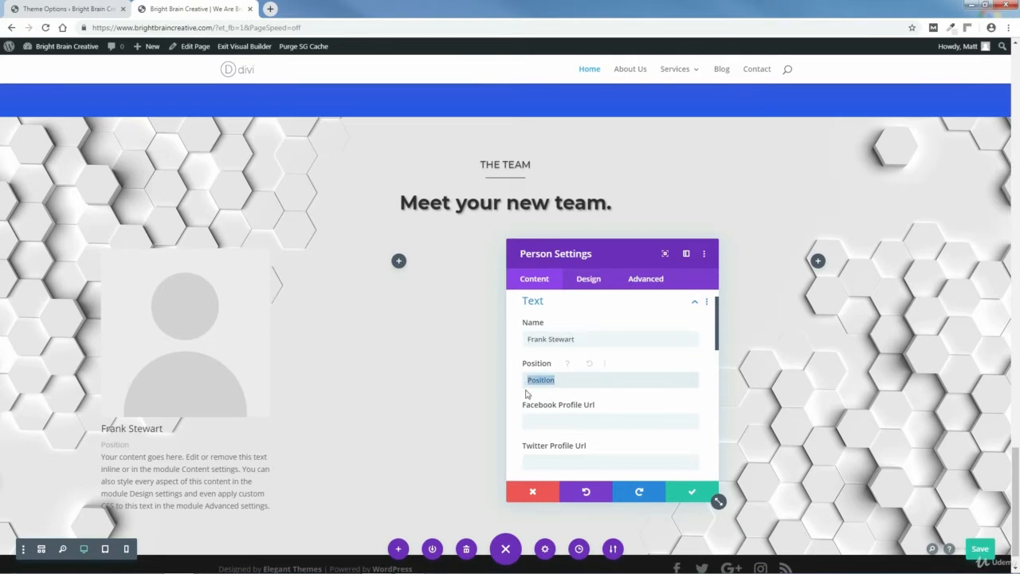
{"action": "type", "text": "CEO"}
- Set the Person module's Facebook, Twitter, Google+ and LinkedIn profile URLs to the placeholder #
{"action": "left_click_drag", "start_coordinate": [718, 331], "coordinate": [728, 354]}
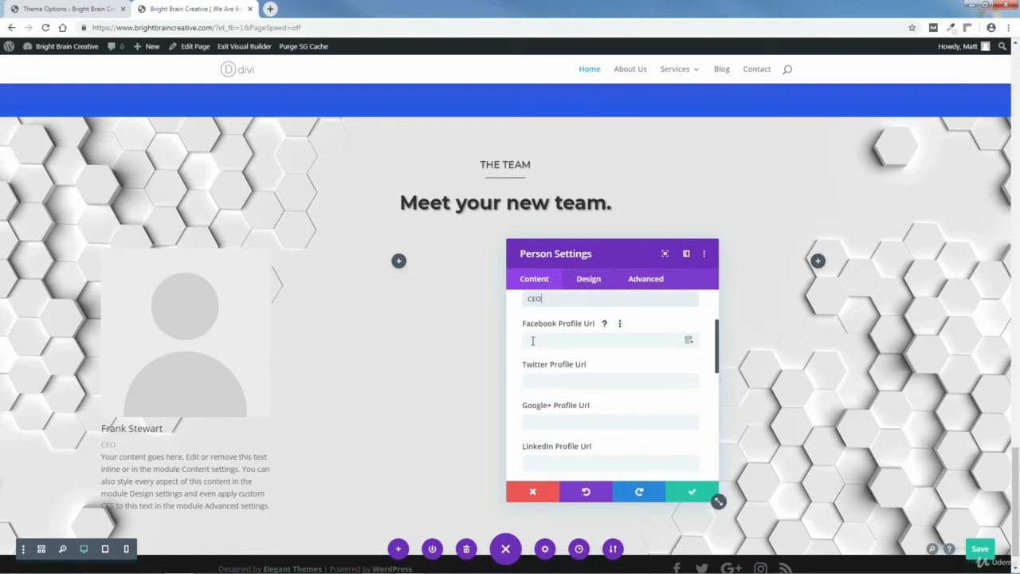
{"action": "left_click", "coordinate": [559, 338]}
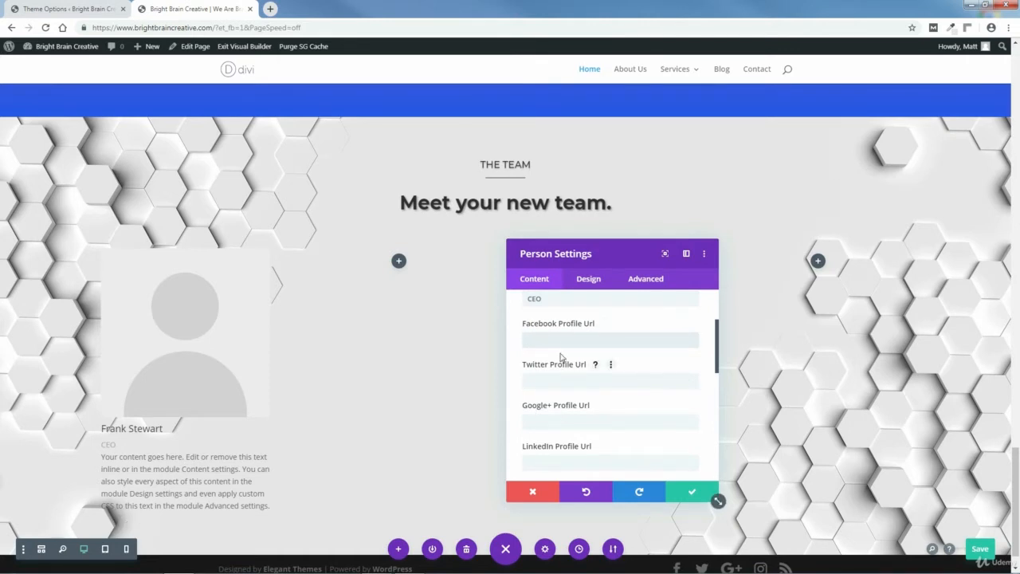
{"action": "type", "text": "#"}
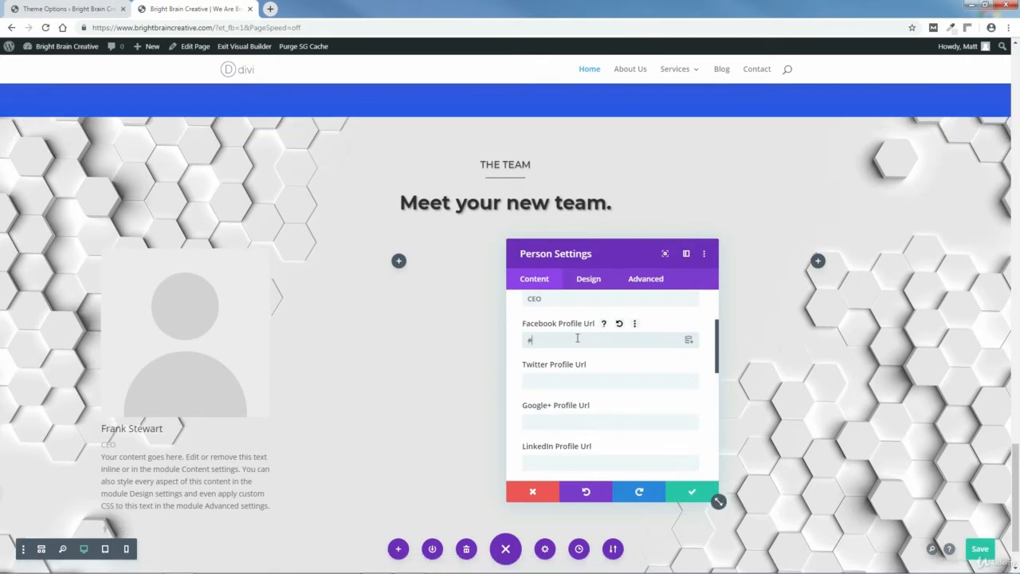
{"action": "left_click", "coordinate": [545, 381]}
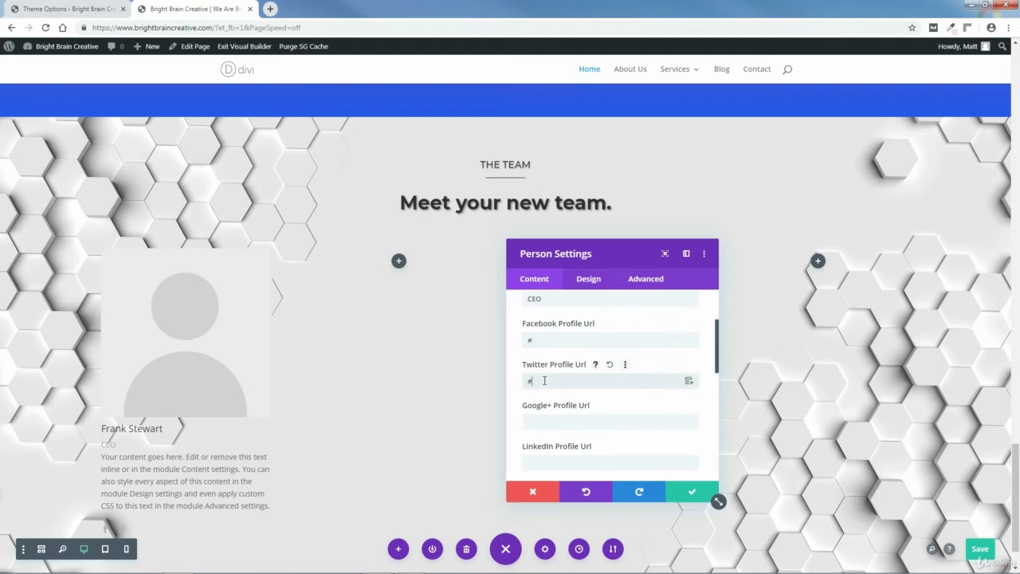
{"action": "left_click", "coordinate": [532, 416]}
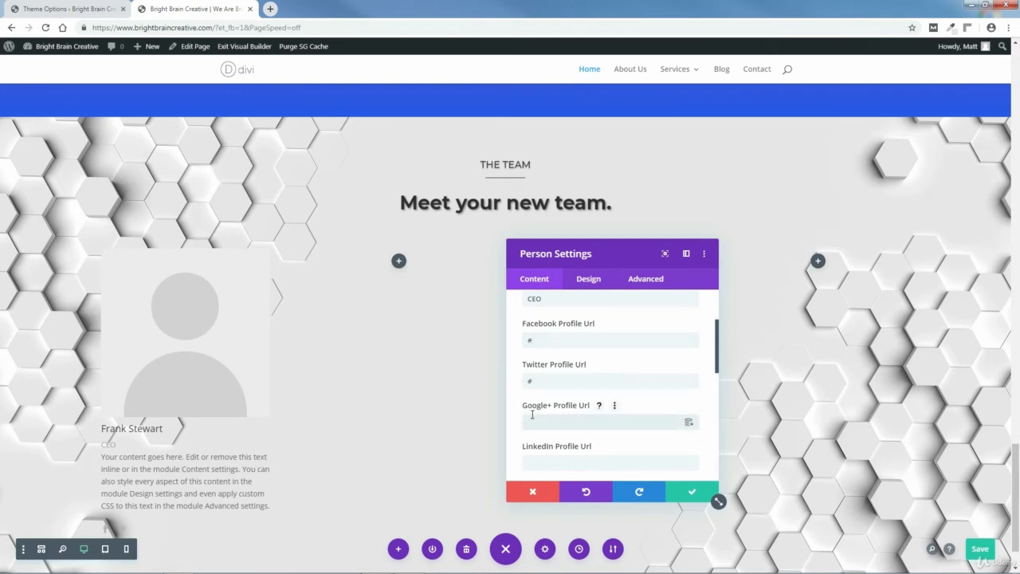
{"action": "type", "text": "##"}
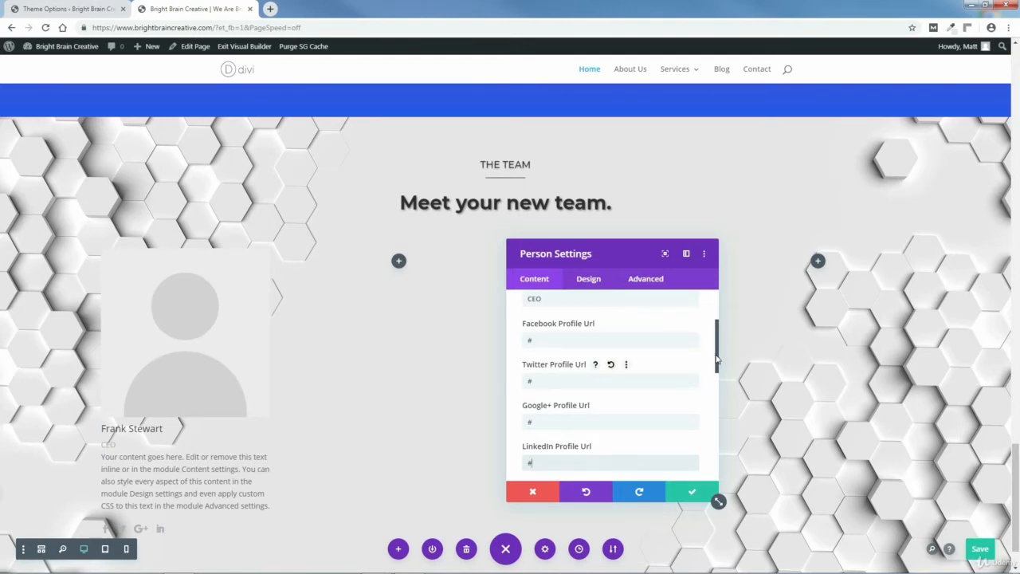
- Start replacing the Person module's placeholder image by opening the file chooser for a new upload
{"action": "left_click_drag", "start_coordinate": [717, 361], "coordinate": [732, 416]}
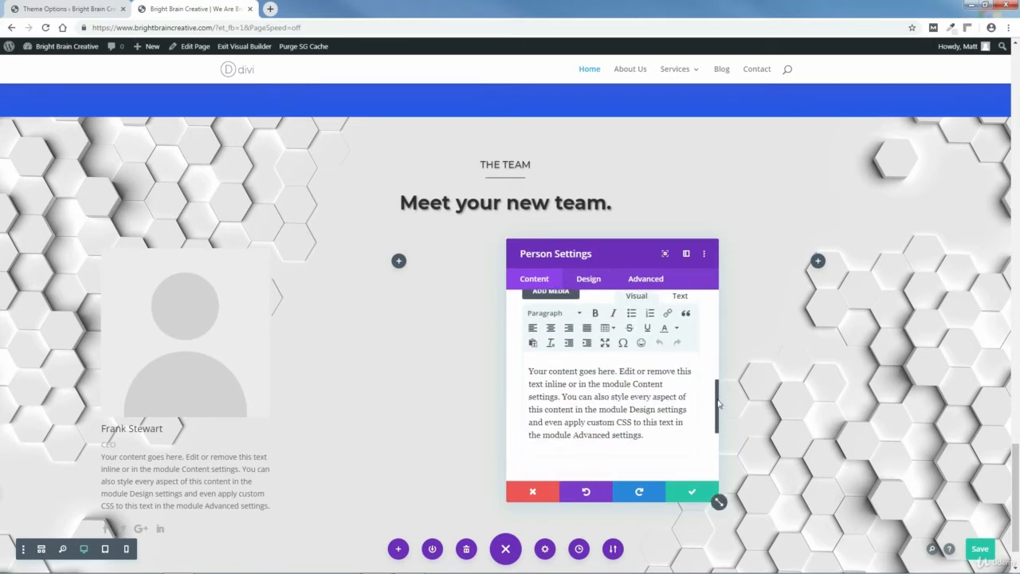
{"action": "left_click_drag", "start_coordinate": [721, 407], "coordinate": [722, 463]}
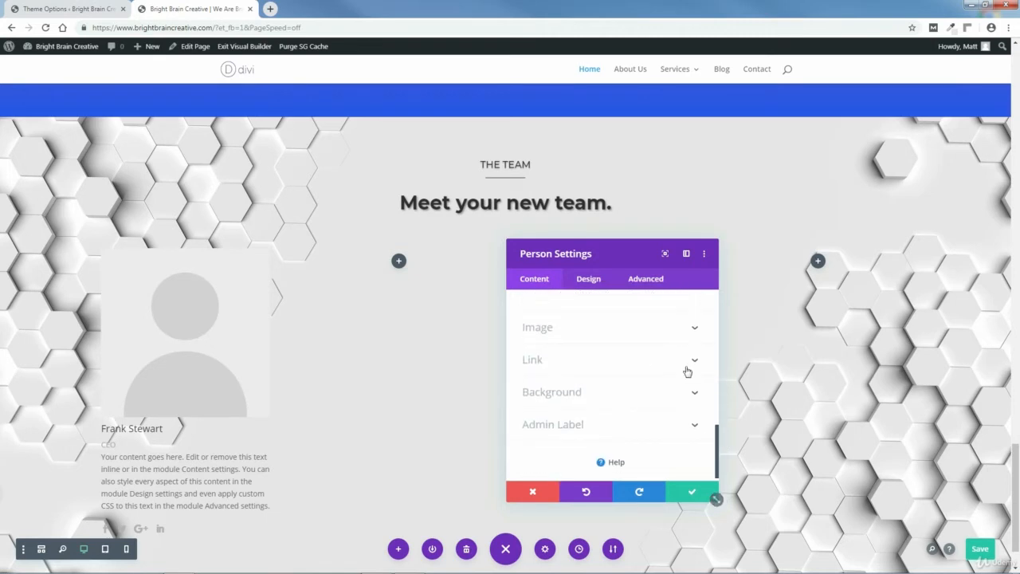
{"action": "left_click", "coordinate": [694, 332]}
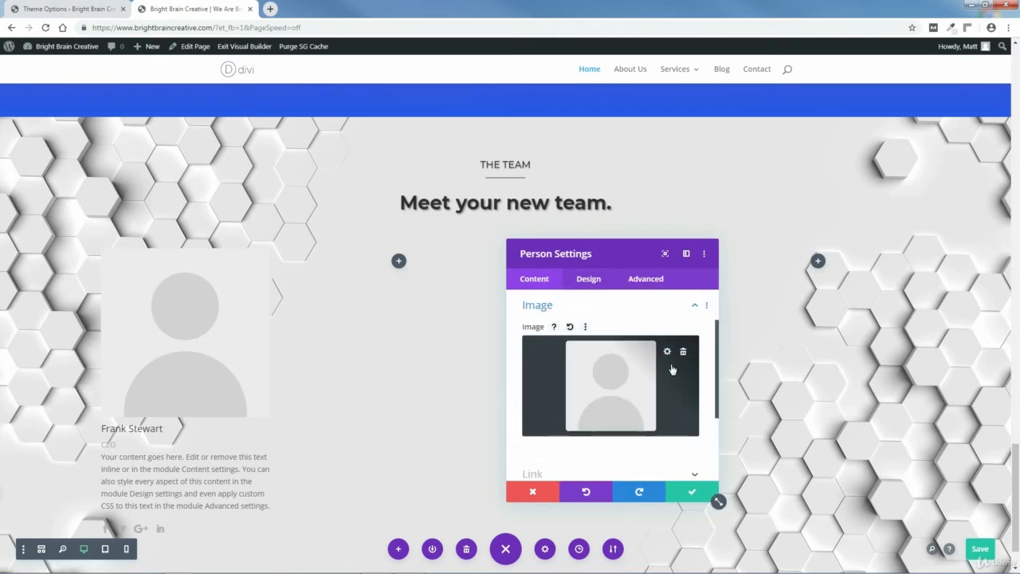
{"action": "left_click", "coordinate": [667, 353]}
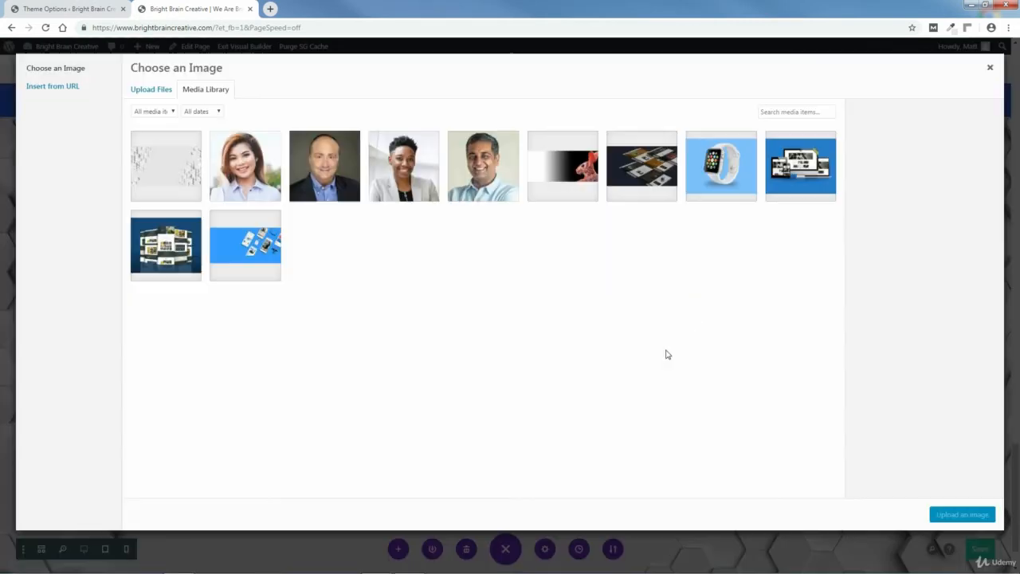
{"action": "left_click", "coordinate": [150, 90]}
{"action": "left_click", "coordinate": [561, 283]}
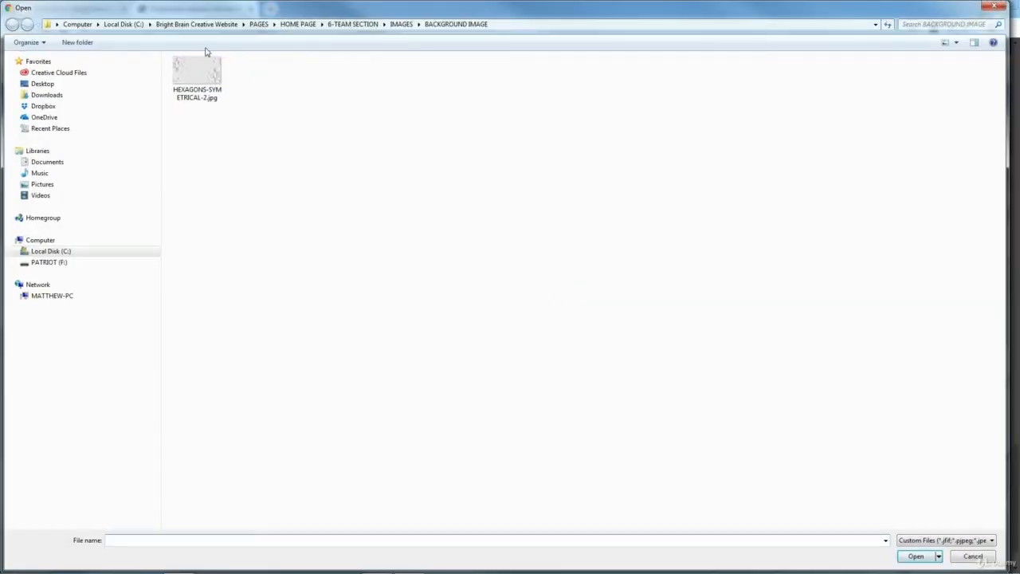
- Upload FRANK-1.jpg from PAGES > HOME PAGE > 6-TEAM SECTION > IMAGES > TEAM PHOTOS and use it as the Person module's image
{"action": "left_click", "coordinate": [197, 25]}
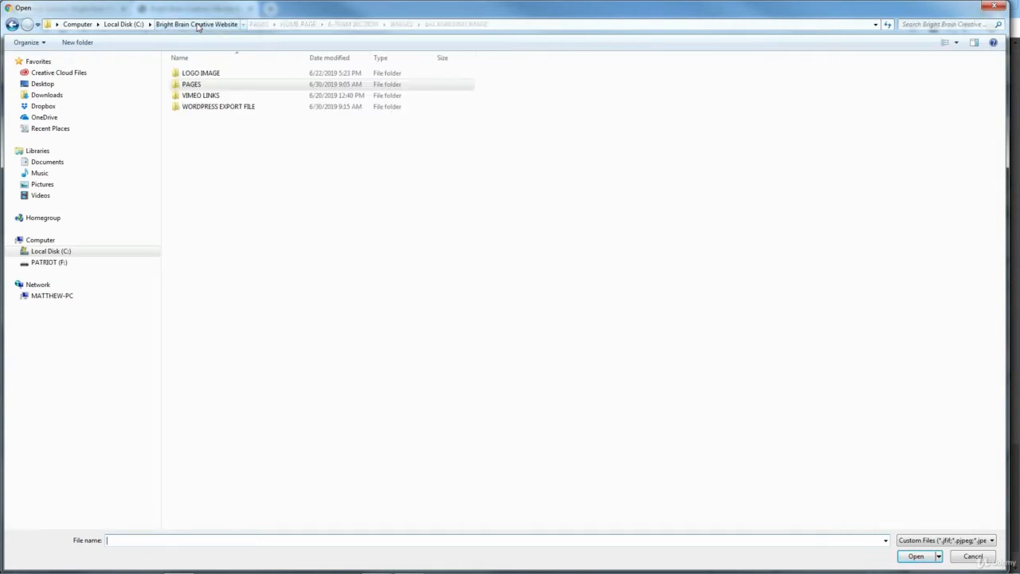
{"action": "double_click", "coordinate": [196, 84]}
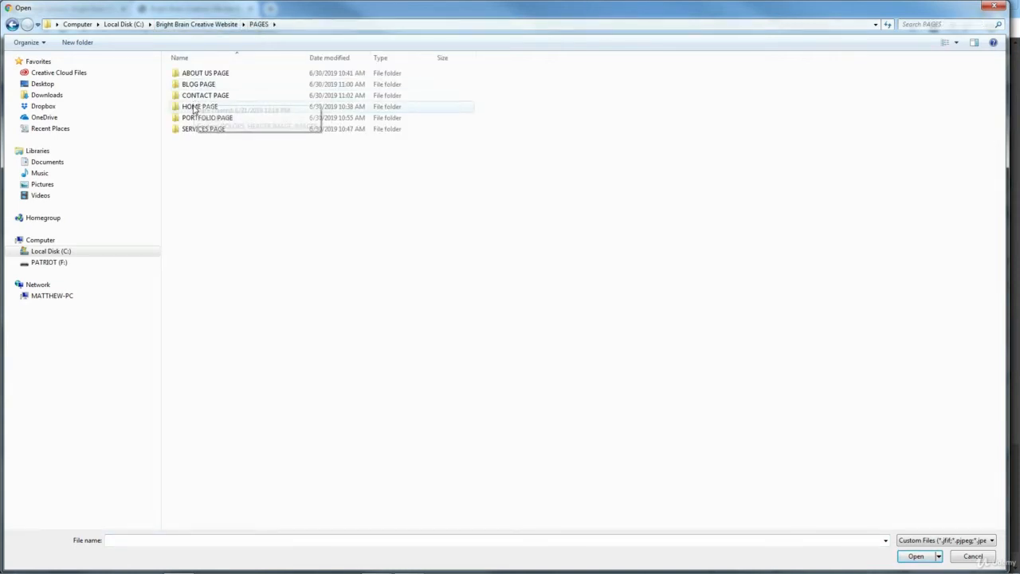
{"action": "double_click", "coordinate": [195, 107]}
{"action": "double_click", "coordinate": [194, 129]}
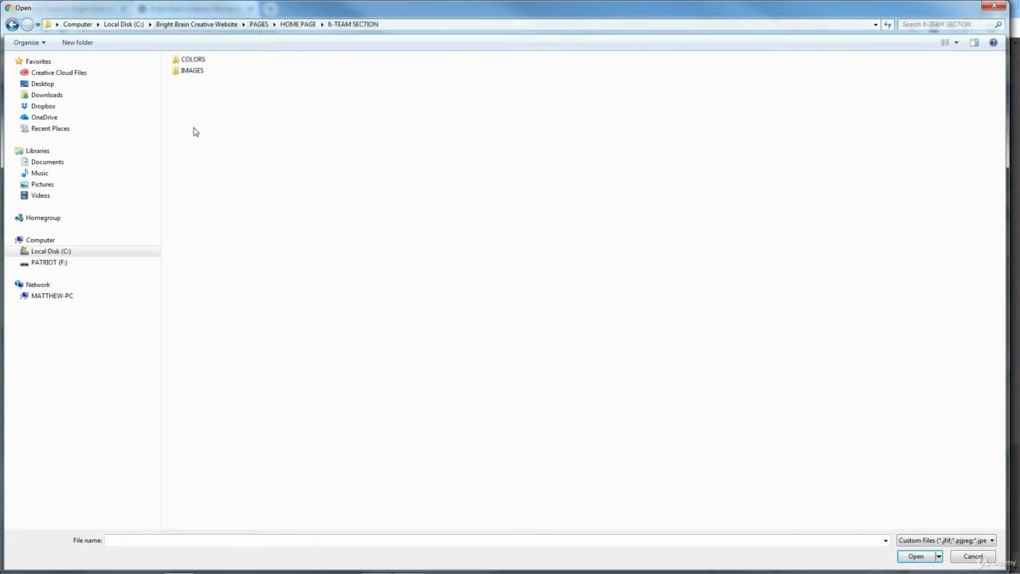
{"action": "double_click", "coordinate": [192, 71]}
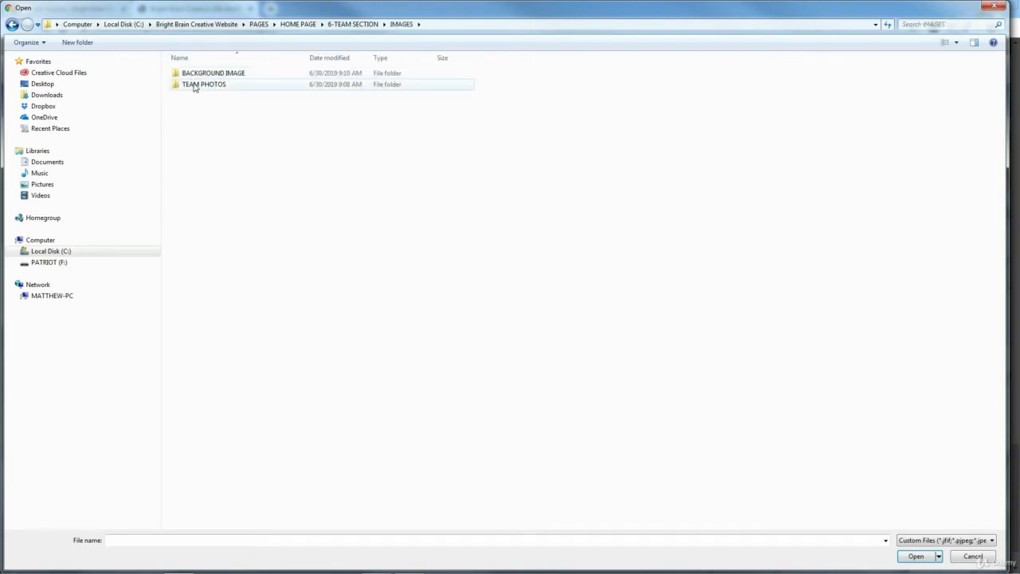
{"action": "double_click", "coordinate": [194, 85]}
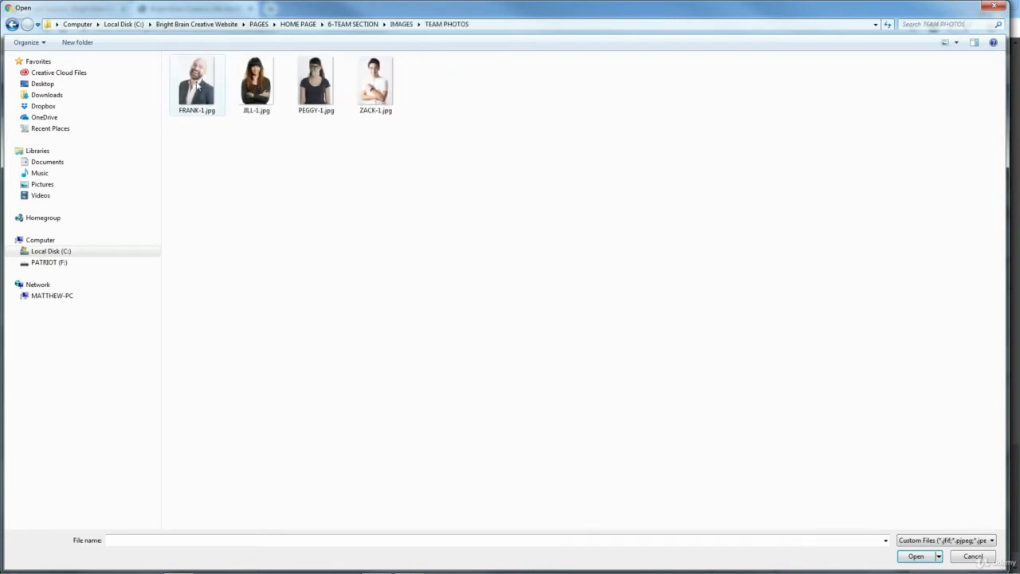
{"action": "left_click", "coordinate": [197, 85]}
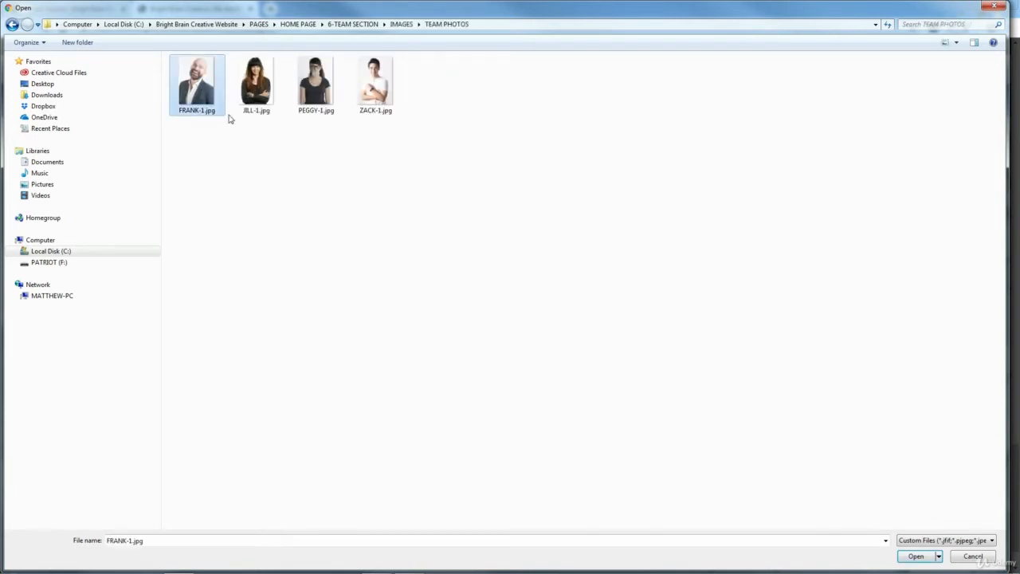
{"action": "left_click", "coordinate": [916, 556]}
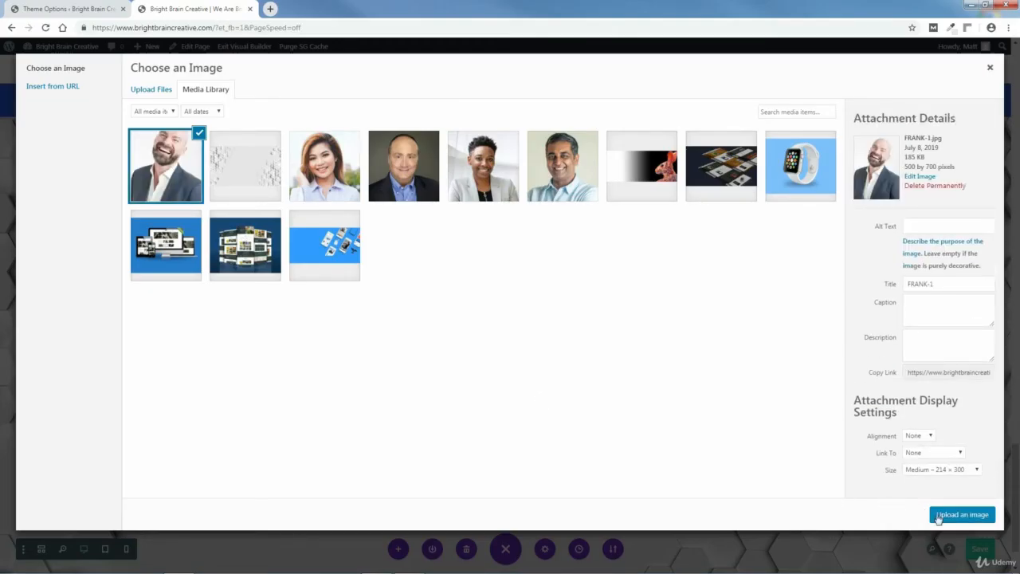
{"action": "left_click", "coordinate": [964, 515]}
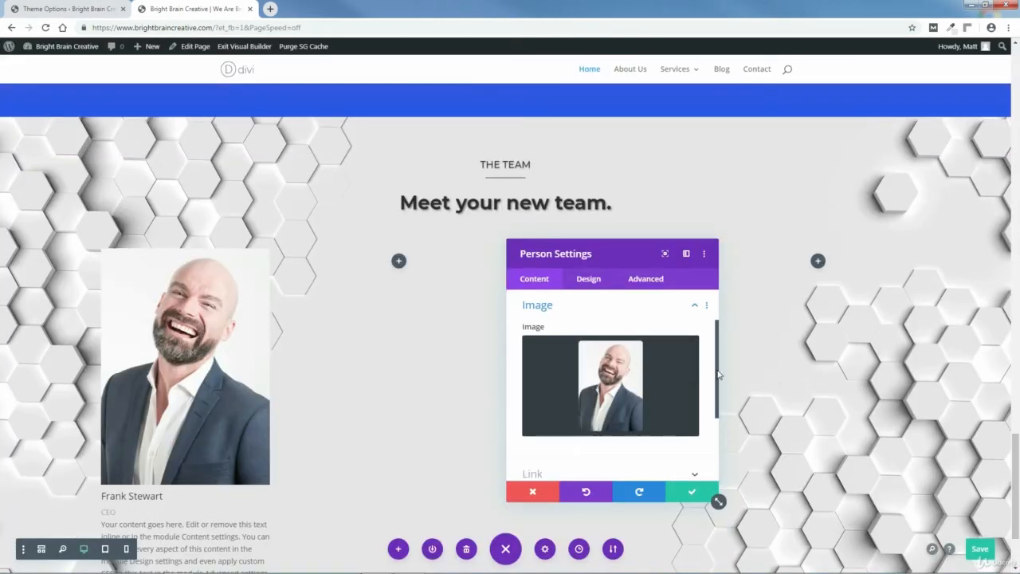
- Set the Person module's background color to #eaeaea and collapse the background options
{"action": "left_click_drag", "start_coordinate": [719, 375], "coordinate": [724, 436]}
{"action": "left_click_drag", "start_coordinate": [619, 260], "coordinate": [453, 251]}
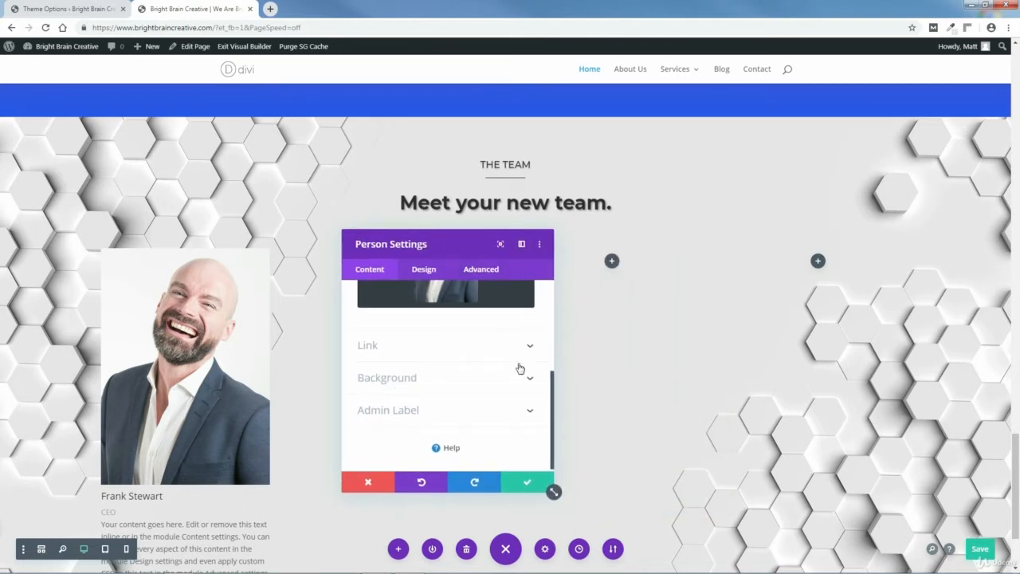
{"action": "scroll", "coordinate": [1017, 456], "scroll_direction": "down", "scroll_amount": 2}
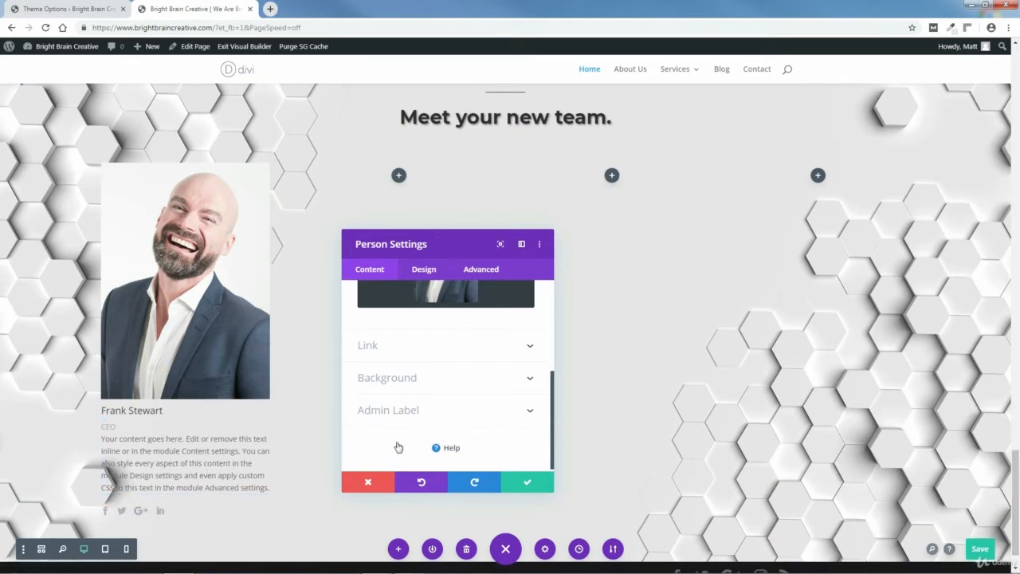
{"action": "left_click", "coordinate": [530, 379]}
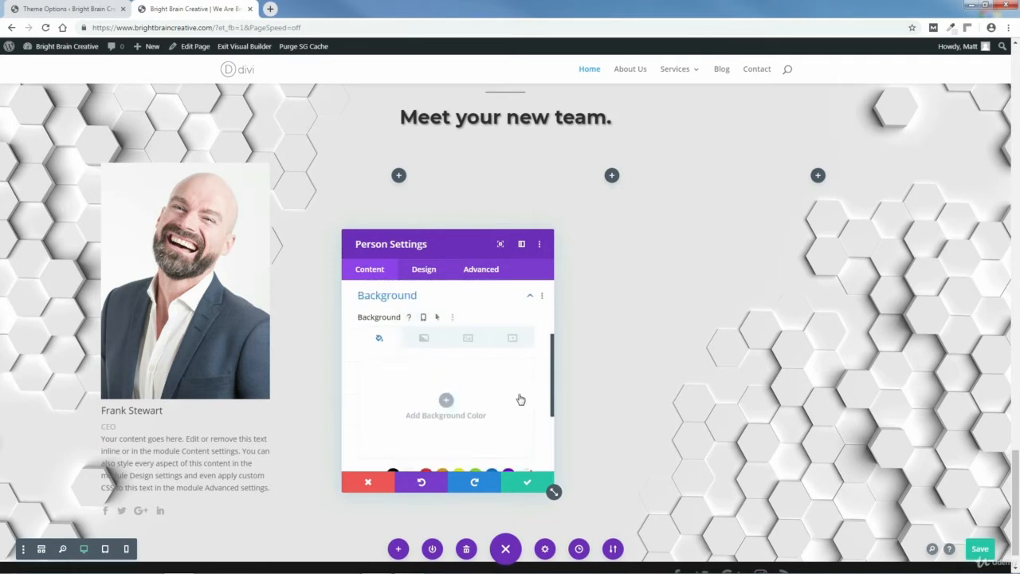
{"action": "left_click", "coordinate": [446, 401]}
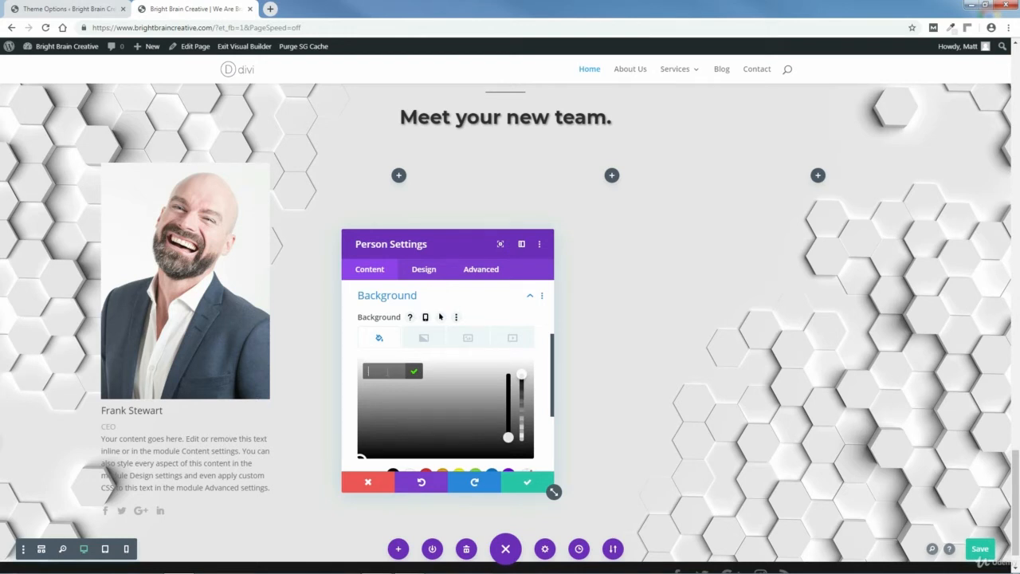
{"action": "type", "text": "#eaeaea"}
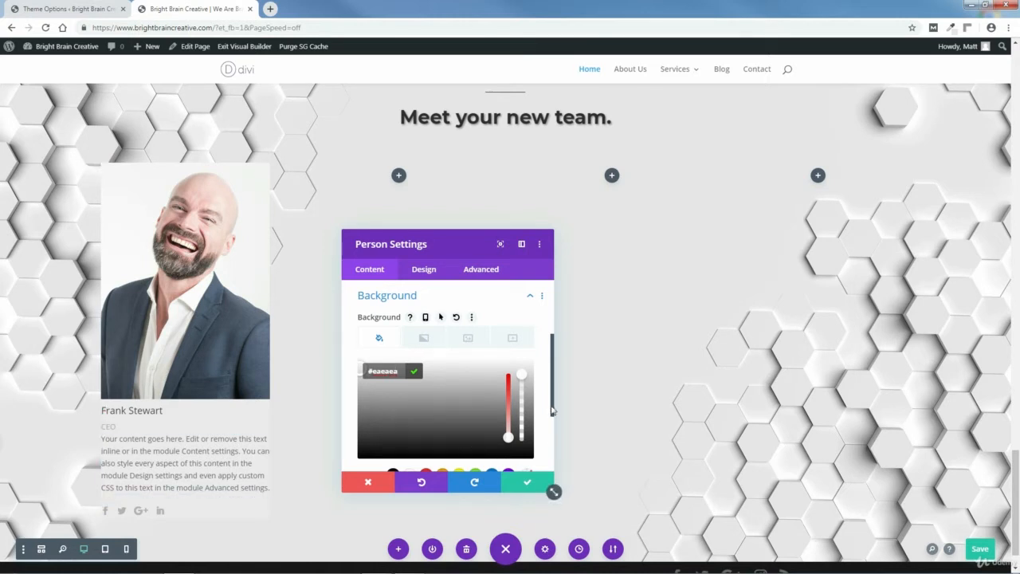
{"action": "left_click_drag", "start_coordinate": [552, 411], "coordinate": [542, 373]}
{"action": "left_click", "coordinate": [531, 396]}
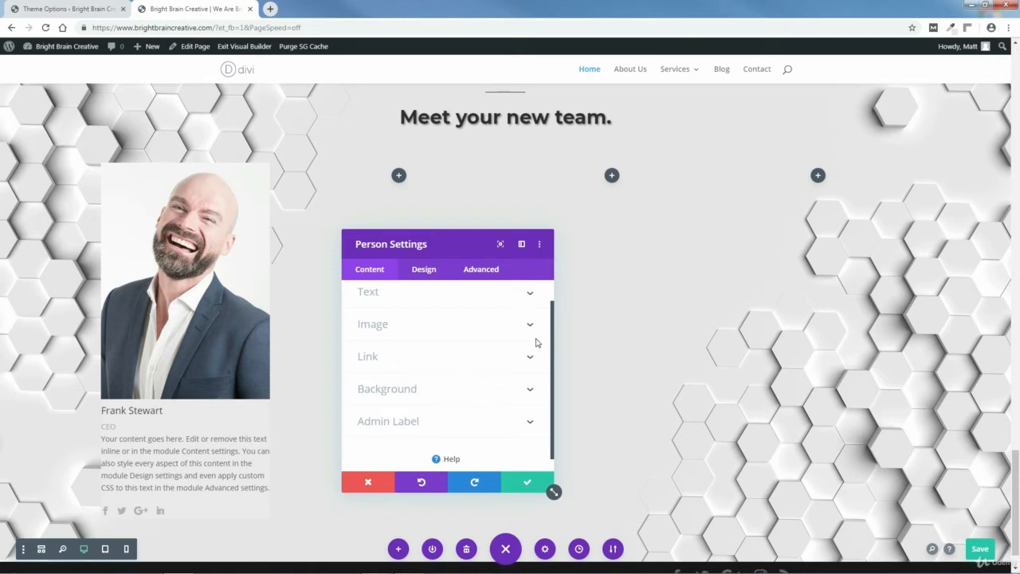
- Set the Person module's icon color to #0c71c3, copy that color code, and collapse the icon options
{"action": "scroll", "coordinate": [444, 316], "scroll_direction": "up", "scroll_amount": 1}
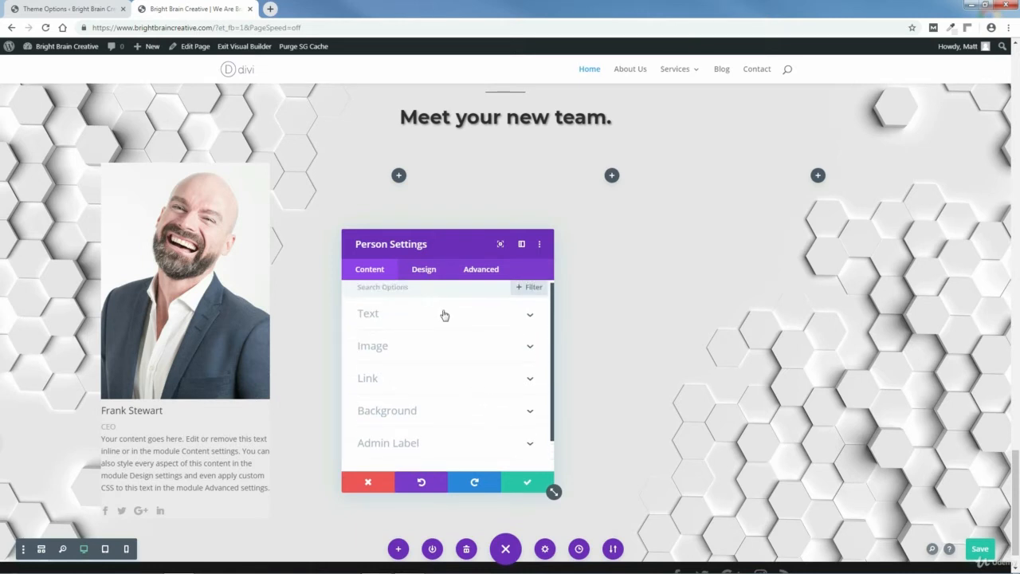
{"action": "left_click", "coordinate": [425, 271]}
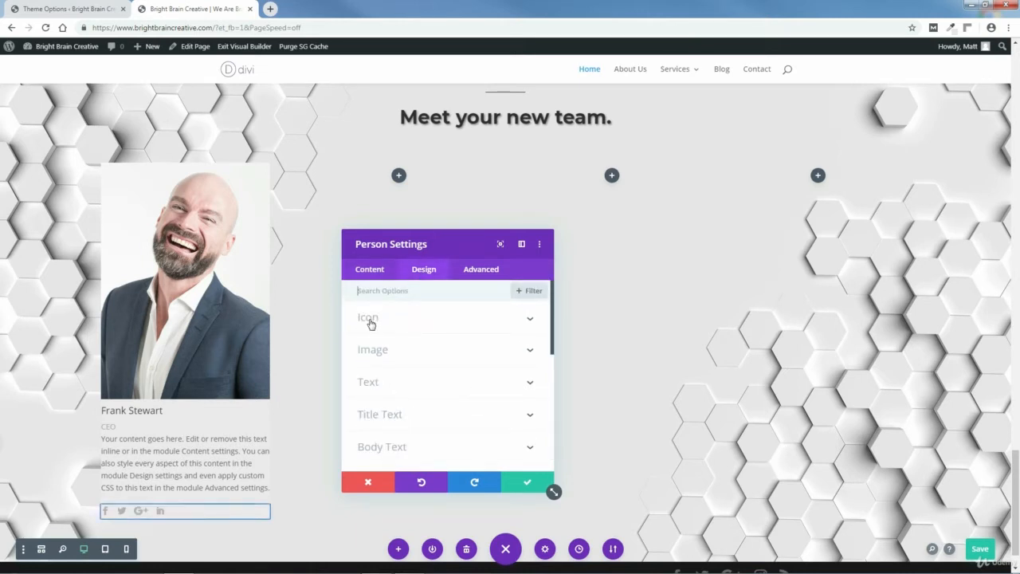
{"action": "left_click", "coordinate": [527, 321]}
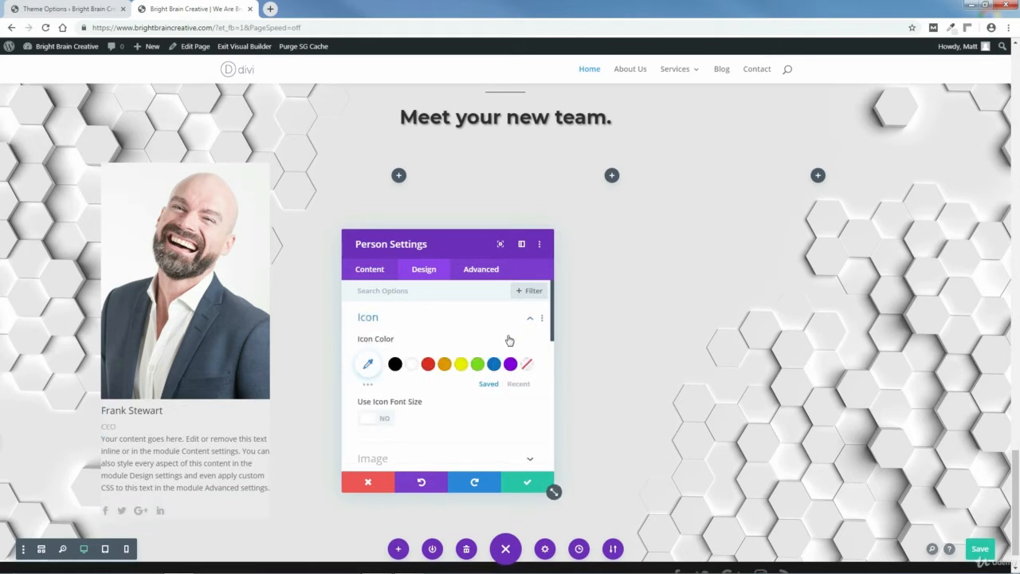
{"action": "left_click", "coordinate": [368, 363]}
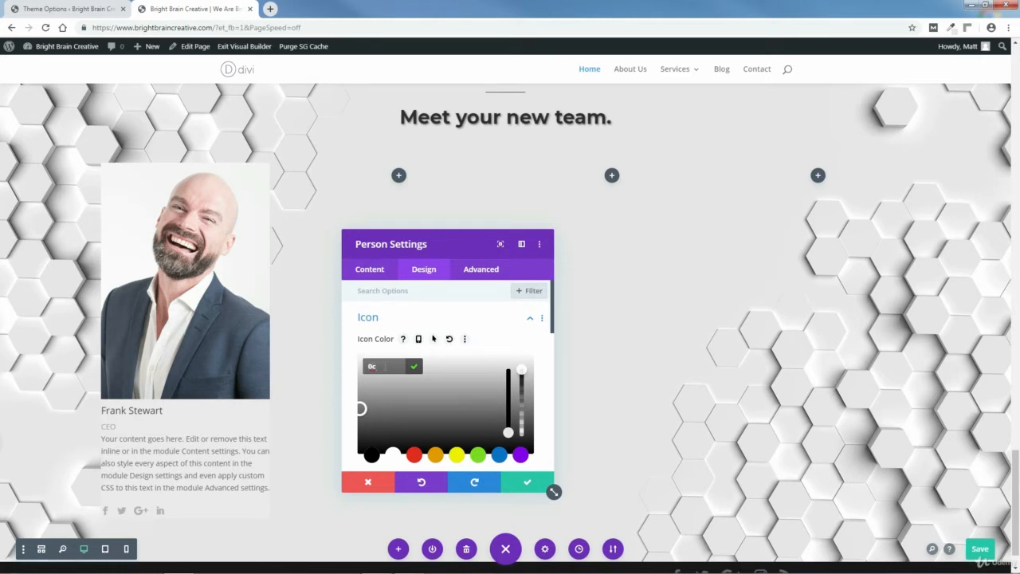
{"action": "type", "text": "71c3"}
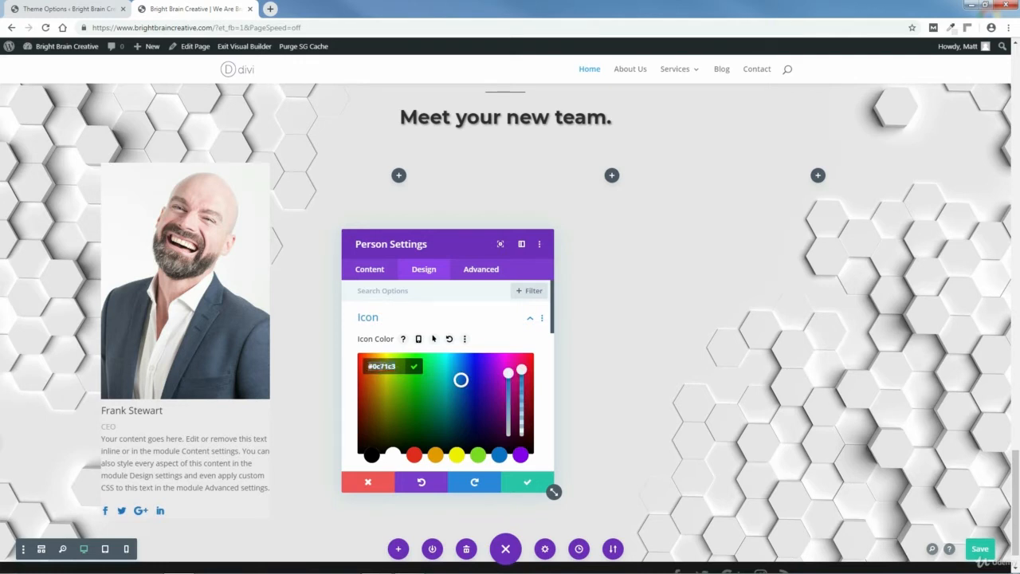
{"action": "right_click", "coordinate": [388, 363]}
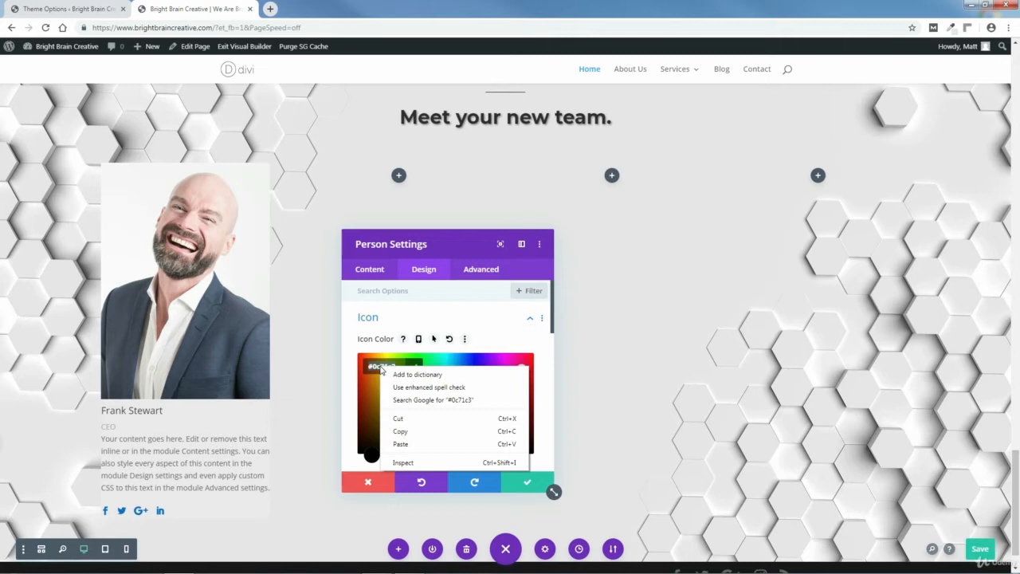
{"action": "left_click", "coordinate": [402, 431]}
{"action": "left_click", "coordinate": [531, 321]}
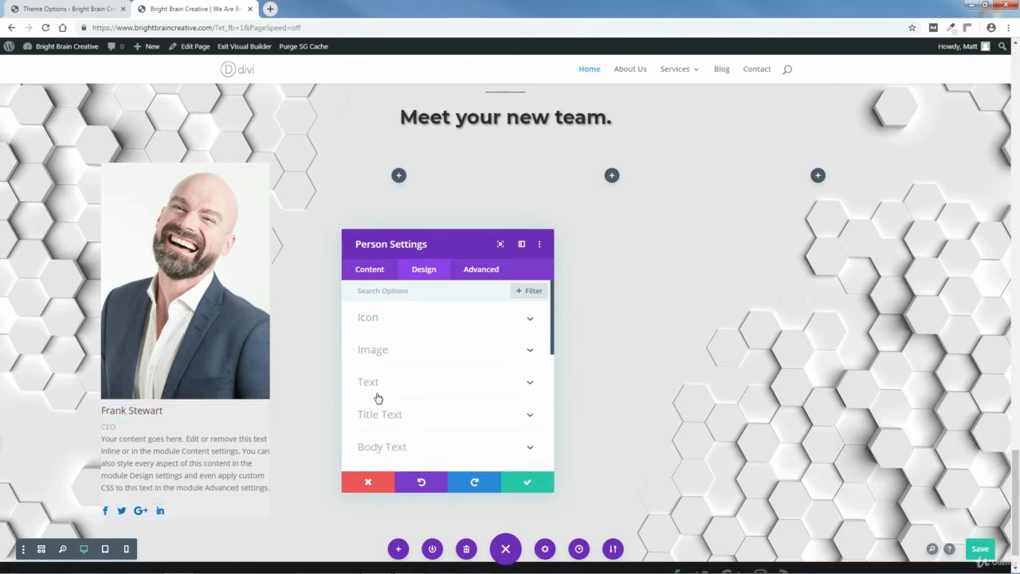
- Set the Person module's title font to Montserrat with the Semi Bold weight
{"action": "scroll", "coordinate": [555, 342], "scroll_direction": "down", "scroll_amount": 3}
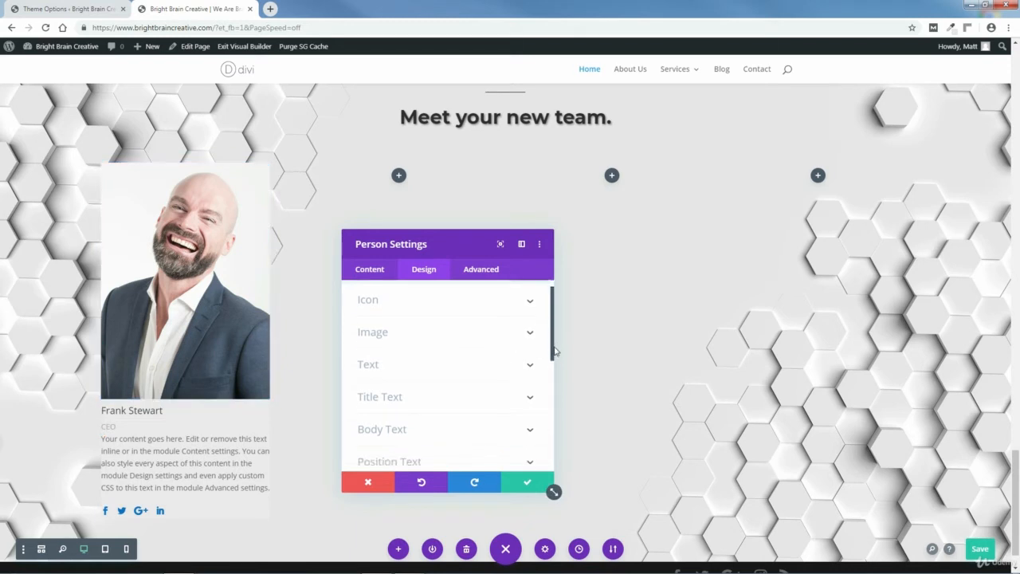
{"action": "left_click", "coordinate": [532, 343]}
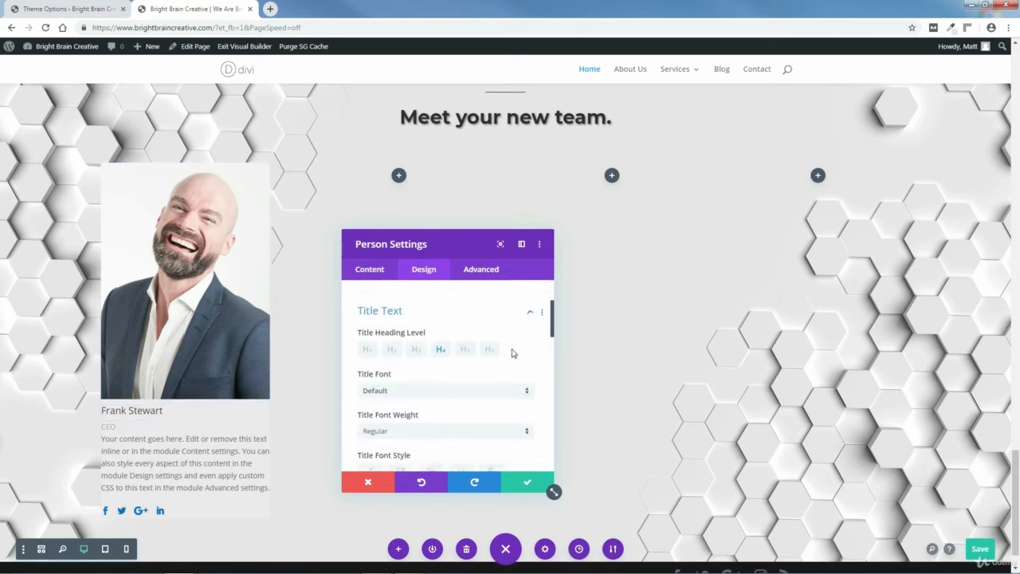
{"action": "scroll", "coordinate": [554, 327], "scroll_direction": "down", "scroll_amount": 2}
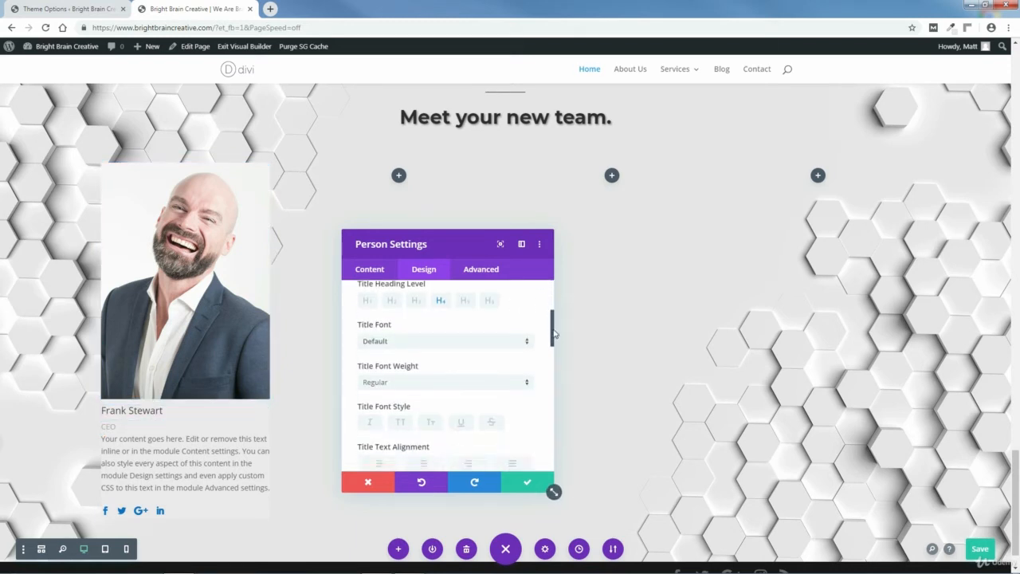
{"action": "scroll", "coordinate": [554, 334], "scroll_direction": "down", "scroll_amount": 1}
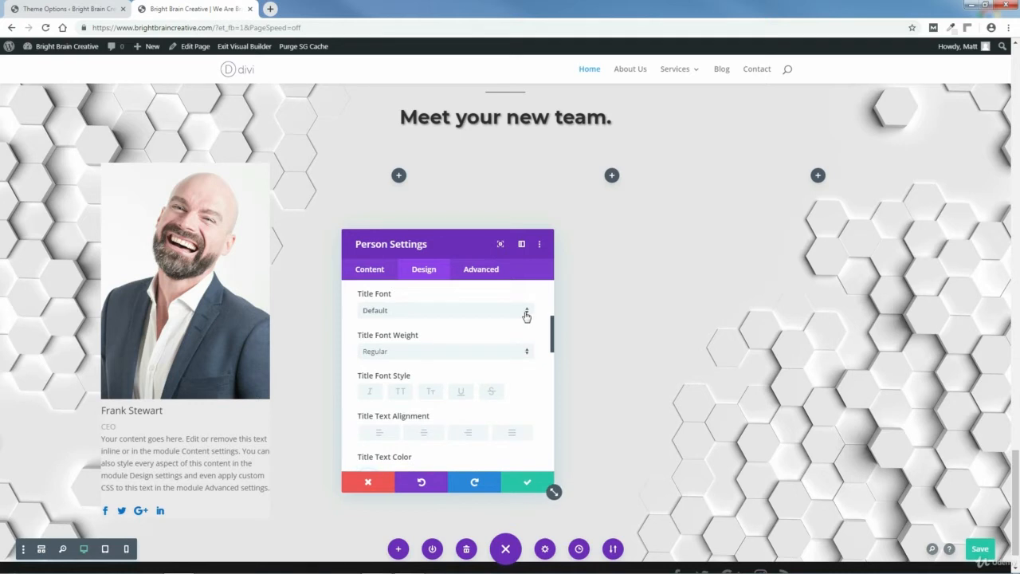
{"action": "left_click", "coordinate": [528, 309]}
{"action": "left_click", "coordinate": [390, 154]}
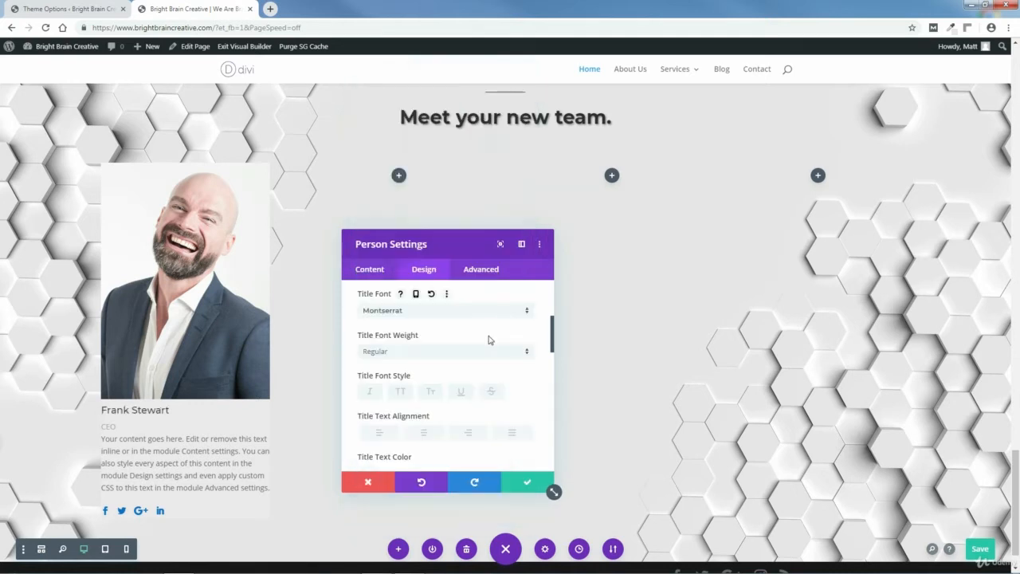
{"action": "left_click", "coordinate": [423, 352]}
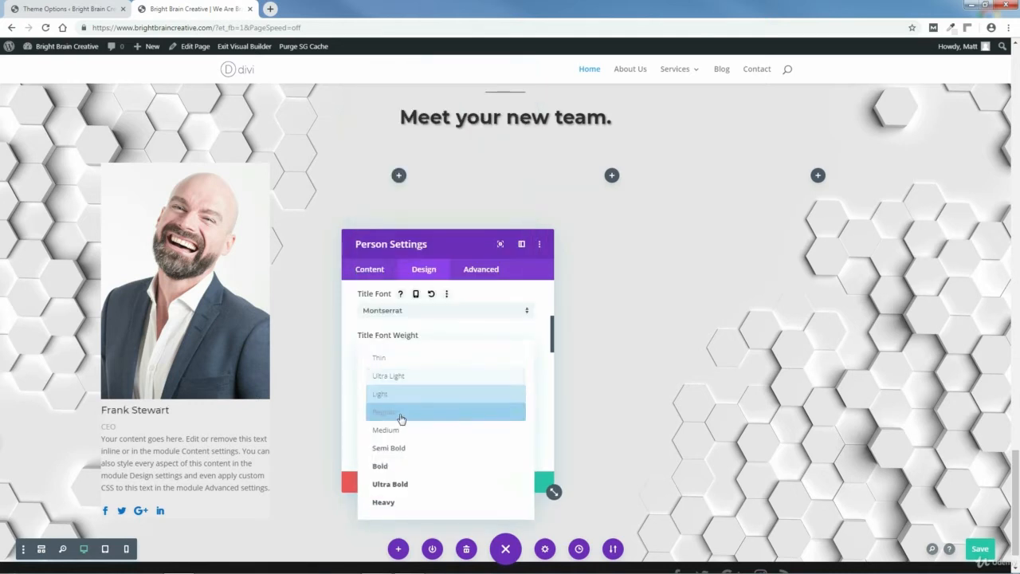
{"action": "left_click", "coordinate": [388, 452]}
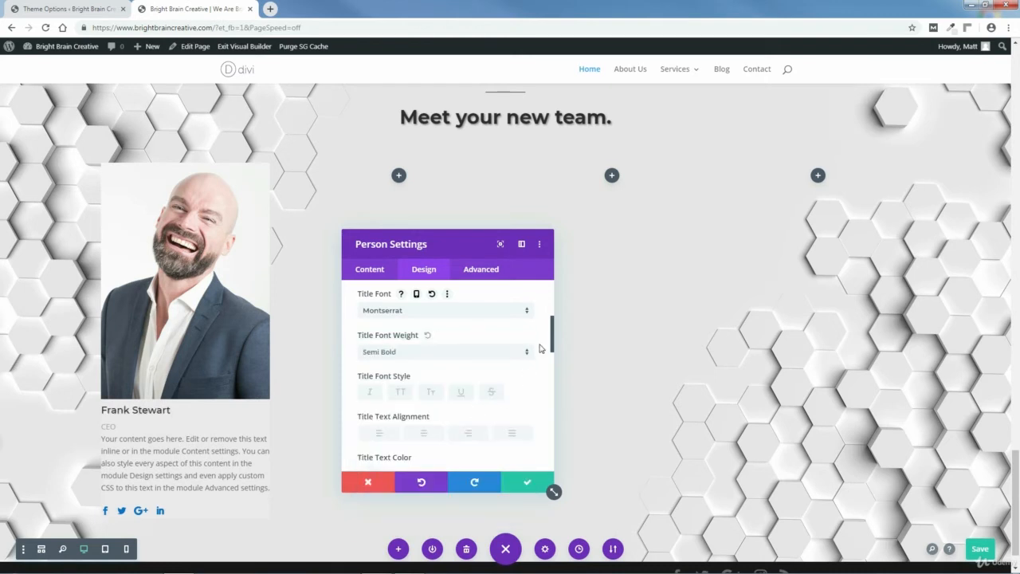
- Set the title text color to the copied #0c71c3 and collapse the title text options
{"action": "left_click_drag", "start_coordinate": [553, 346], "coordinate": [553, 371]}
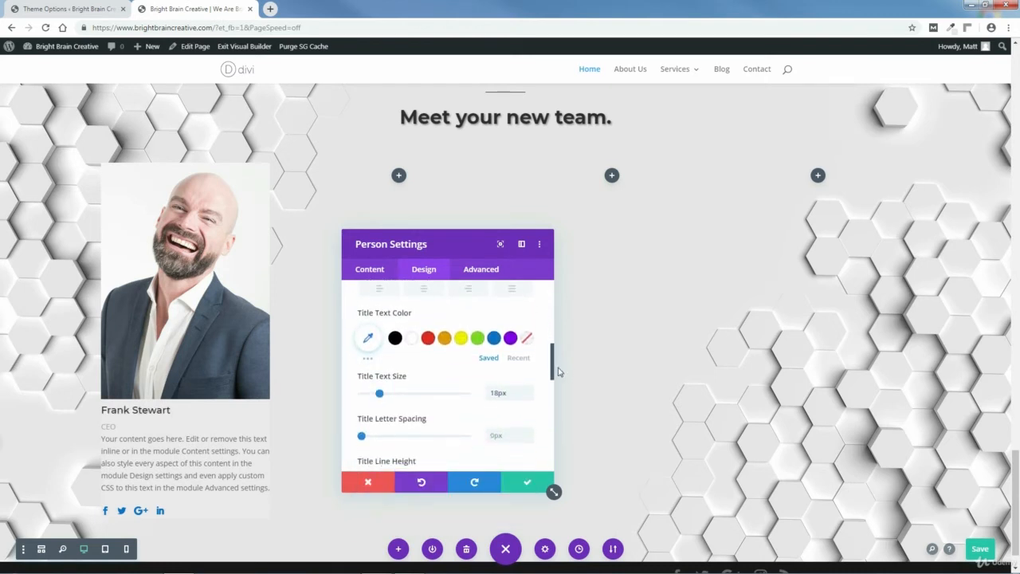
{"action": "left_click", "coordinate": [368, 341]}
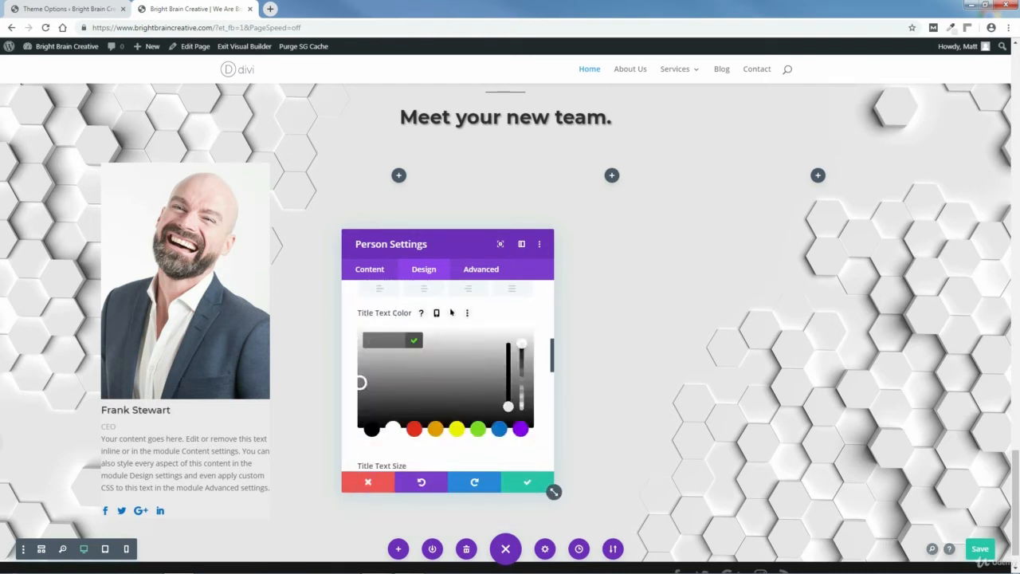
{"action": "right_click", "coordinate": [380, 341]}
{"action": "left_click", "coordinate": [398, 403]}
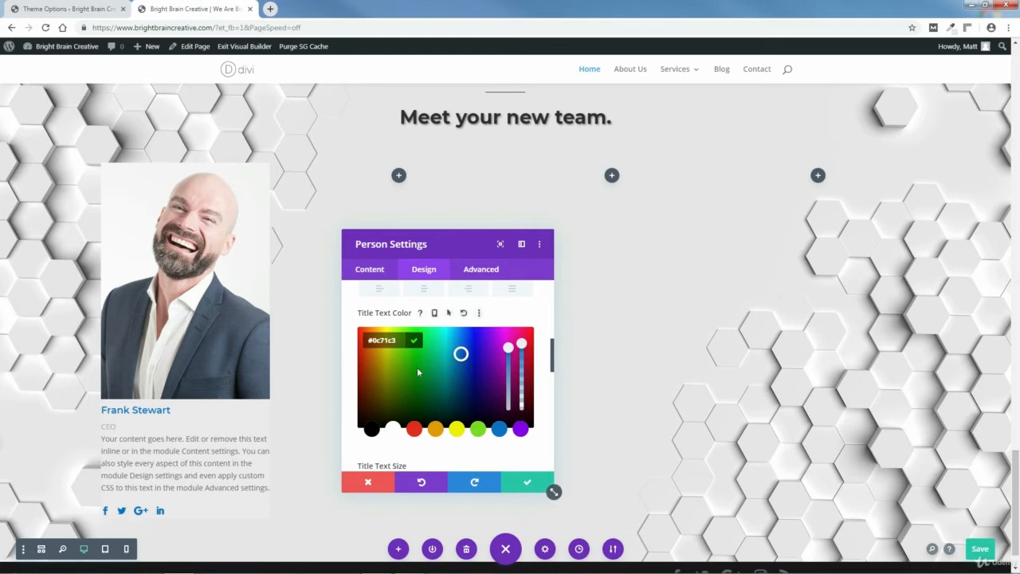
{"action": "left_click", "coordinate": [415, 341]}
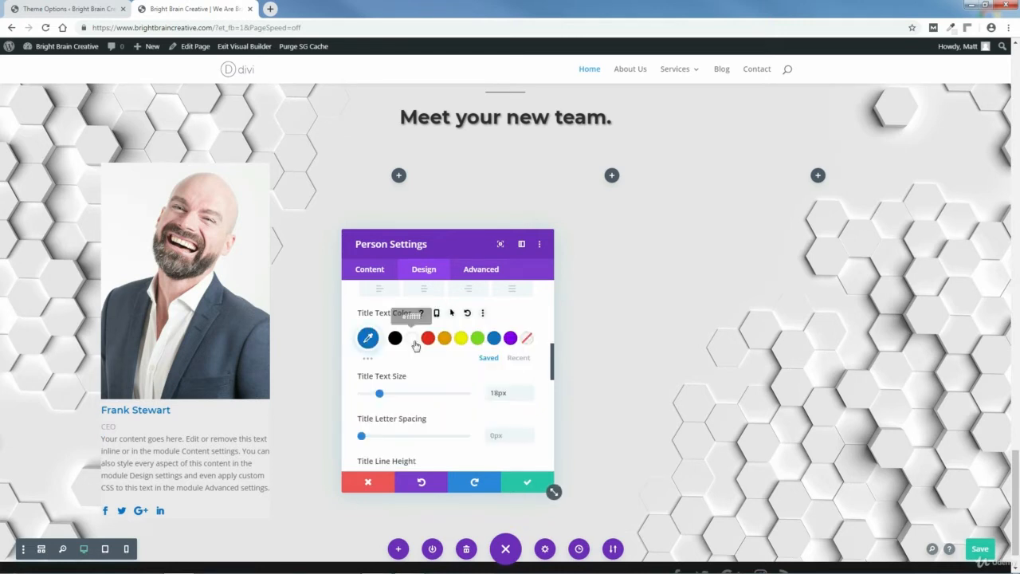
{"action": "left_click_drag", "start_coordinate": [556, 366], "coordinate": [553, 344]}
{"action": "scroll", "coordinate": [523, 345], "scroll_direction": "up", "scroll_amount": 4}
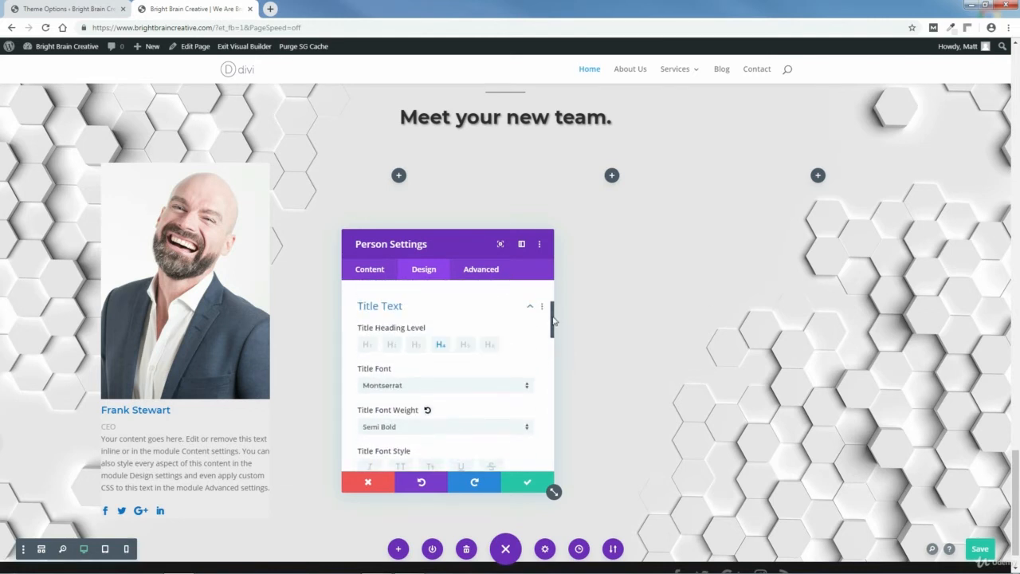
{"action": "left_click", "coordinate": [540, 351]}
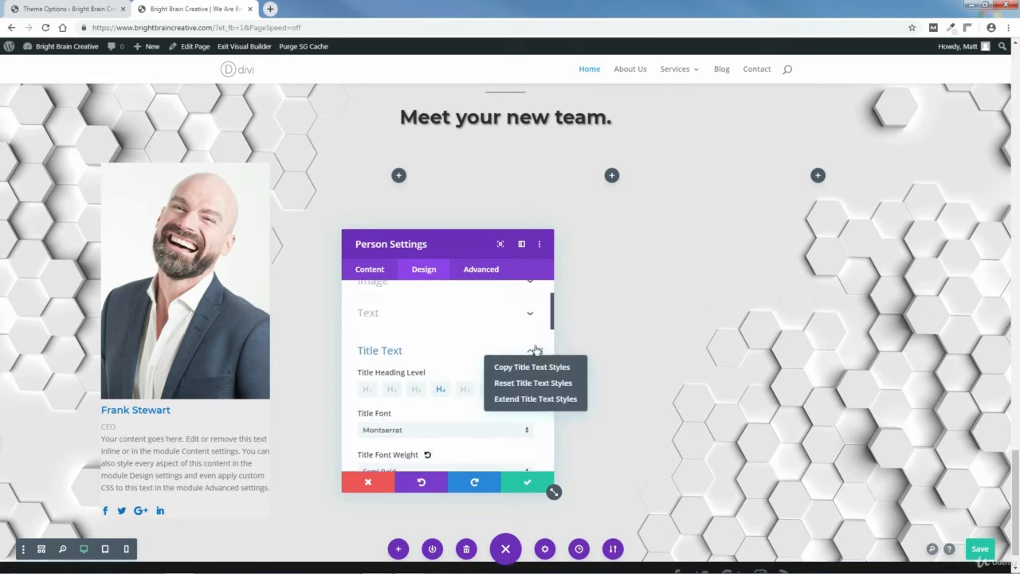
{"action": "left_click", "coordinate": [532, 352]}
{"action": "left_click", "coordinate": [531, 352]}
{"action": "scroll", "coordinate": [550, 329], "scroll_direction": "up", "scroll_amount": 2}
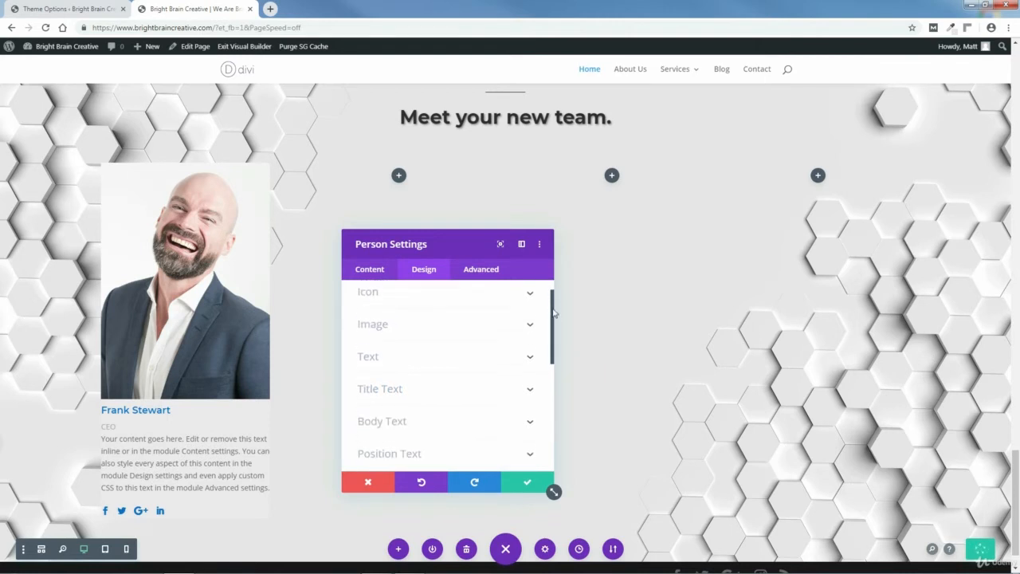
- Try 9px rounded corners on the Person module's image, reset them to 0px, and collapse the image options
{"action": "left_click", "coordinate": [529, 336]}
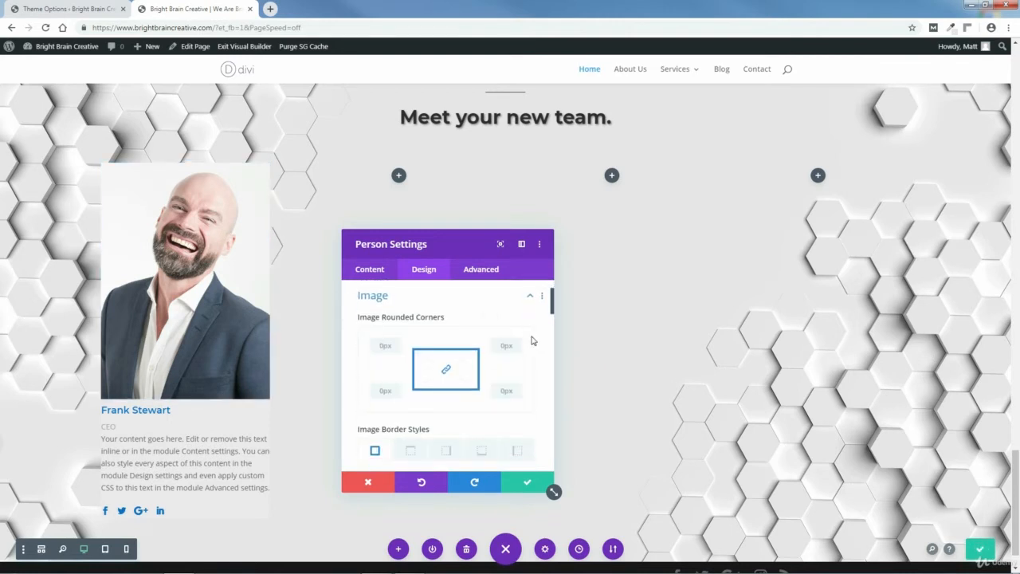
{"action": "left_click", "coordinate": [399, 344]}
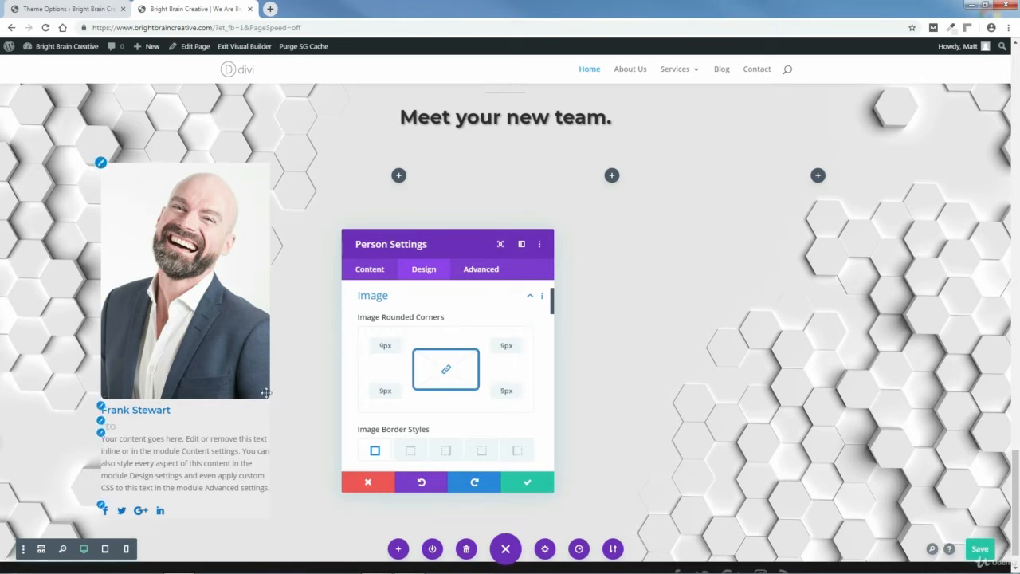
{"action": "double_click", "coordinate": [398, 354]}
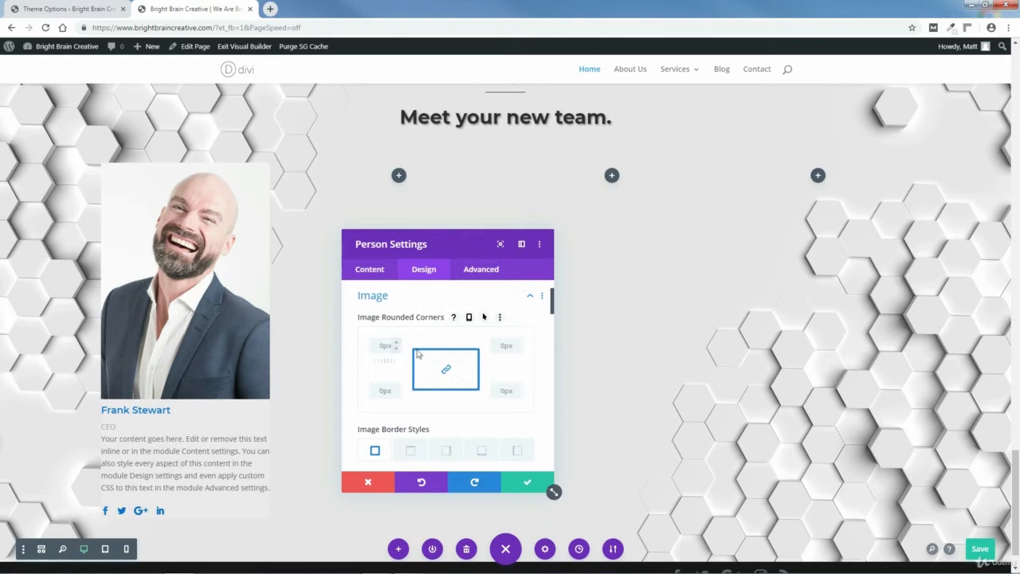
{"action": "left_click", "coordinate": [531, 295]}
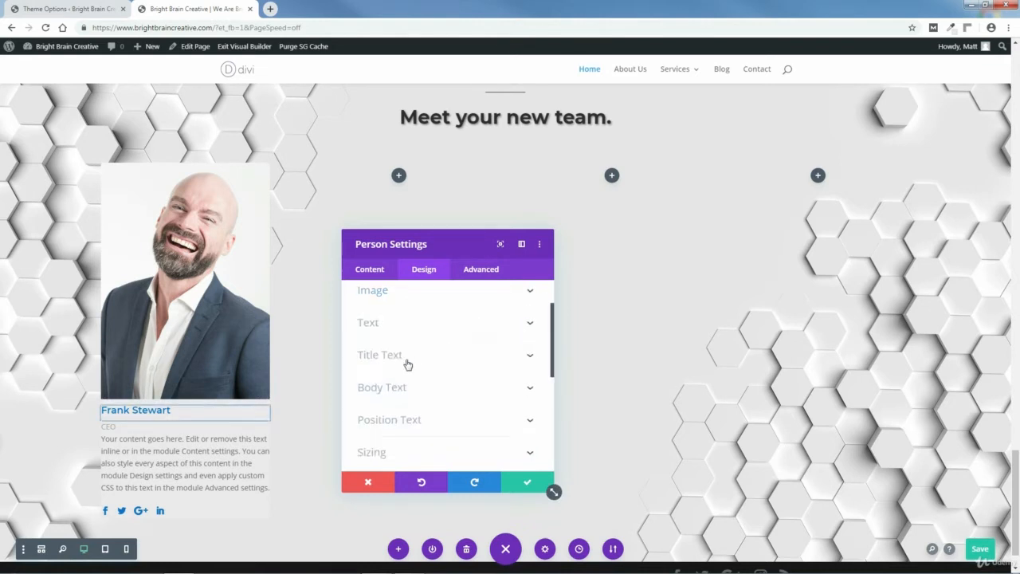
{"action": "left_click", "coordinate": [531, 328]}
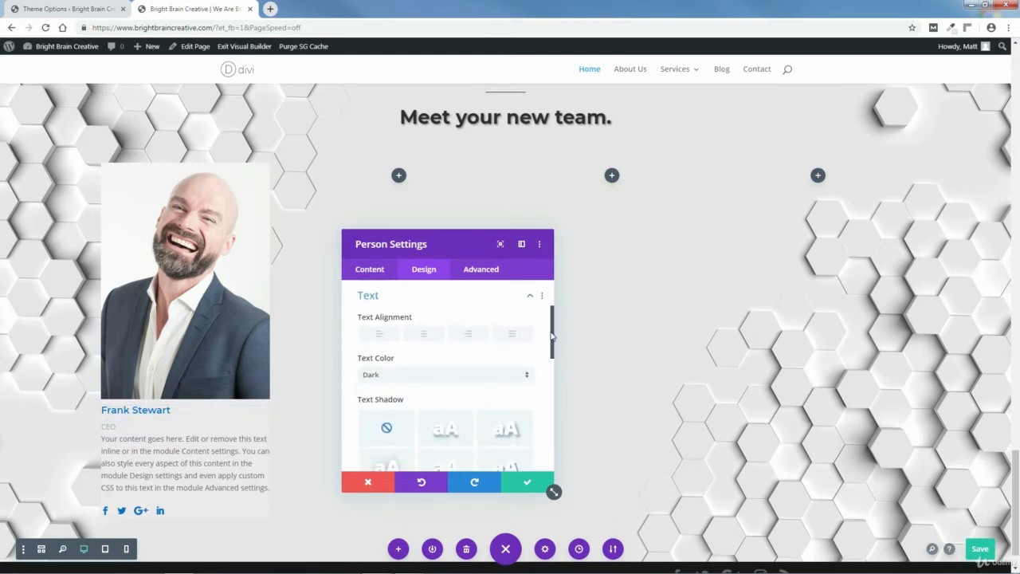
{"action": "left_click_drag", "start_coordinate": [553, 338], "coordinate": [555, 349]}
{"action": "scroll", "coordinate": [531, 305], "scroll_direction": "up", "scroll_amount": 2}
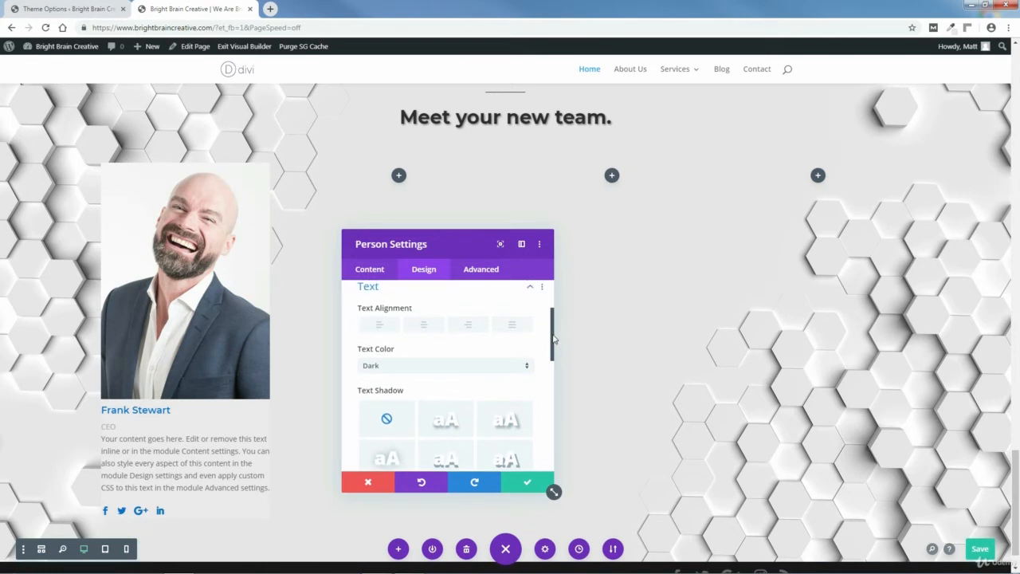
{"action": "left_click", "coordinate": [529, 296]}
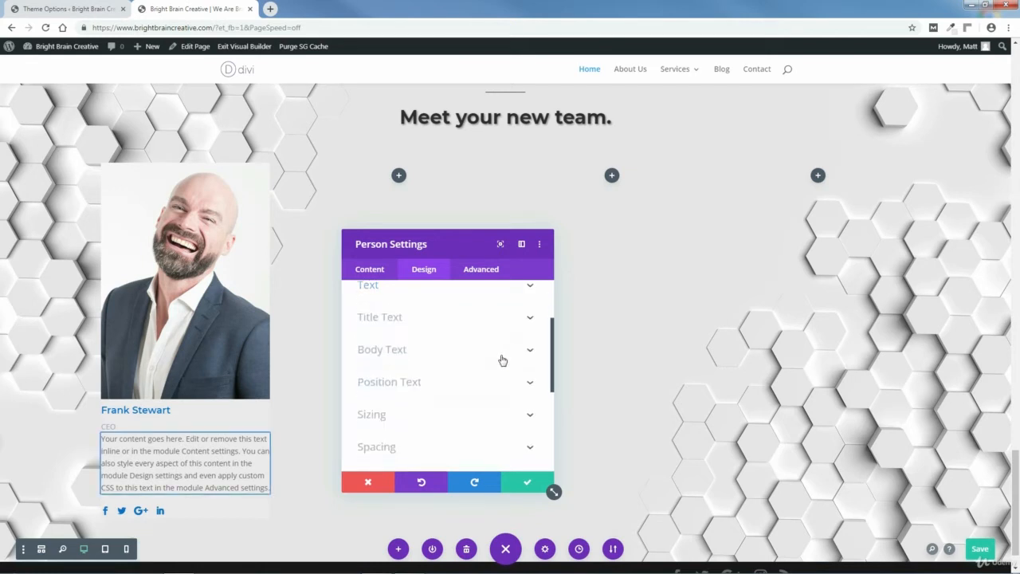
- Set the Person module's body font to Arial and its text size to 16px, and collapse the body text options
{"action": "left_click", "coordinate": [533, 353]}
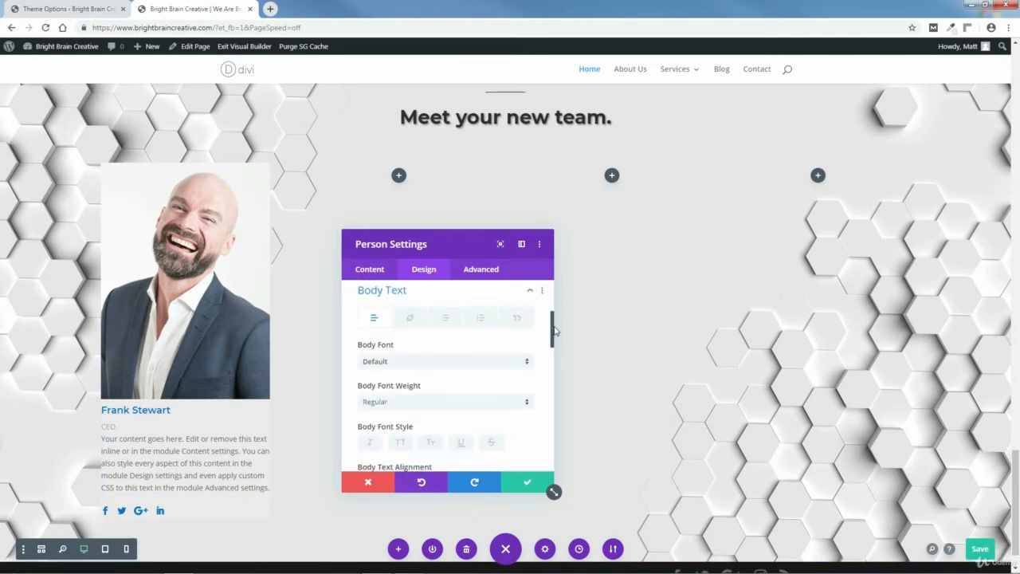
{"action": "scroll", "coordinate": [556, 333], "scroll_direction": "down", "scroll_amount": 1}
{"action": "left_click", "coordinate": [526, 312]}
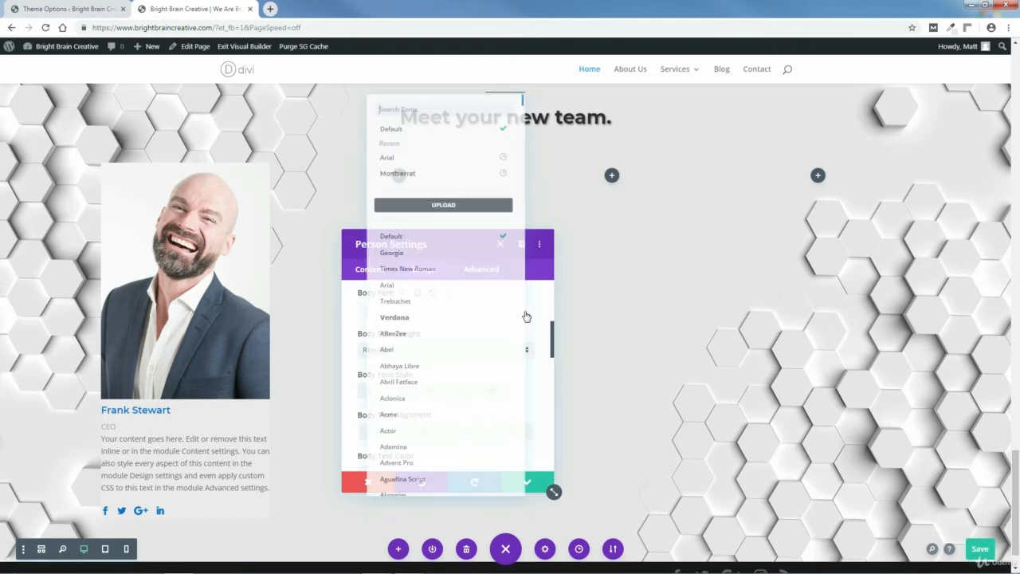
{"action": "left_click", "coordinate": [379, 142]}
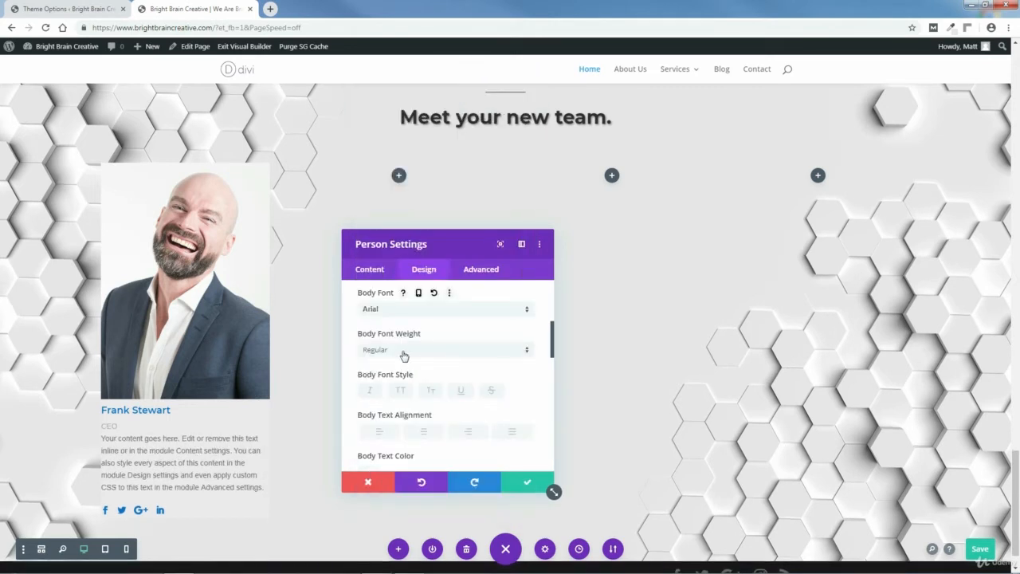
{"action": "left_click_drag", "start_coordinate": [554, 341], "coordinate": [562, 384]}
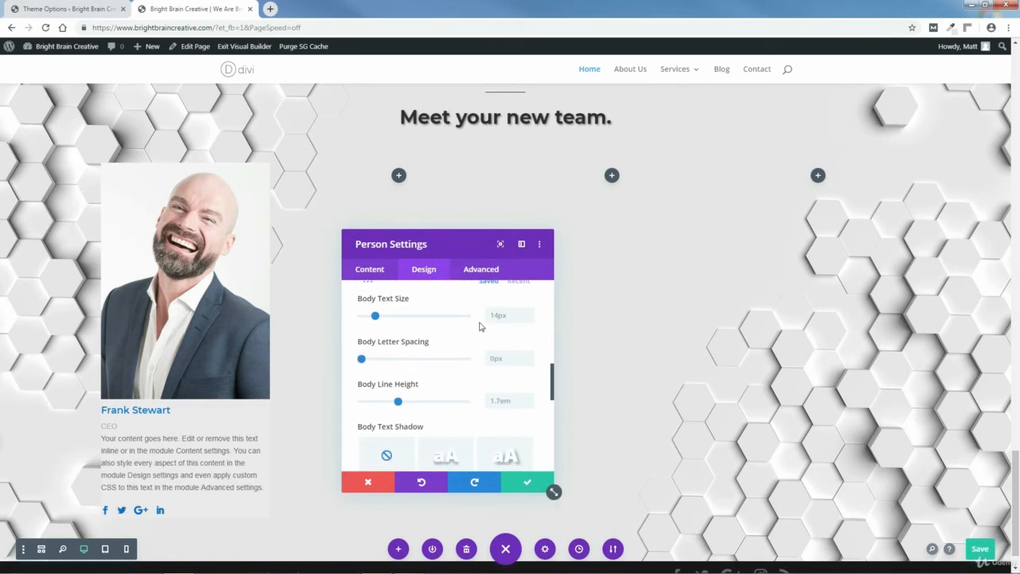
{"action": "left_click", "coordinate": [530, 313]}
{"action": "left_click", "coordinate": [529, 313]}
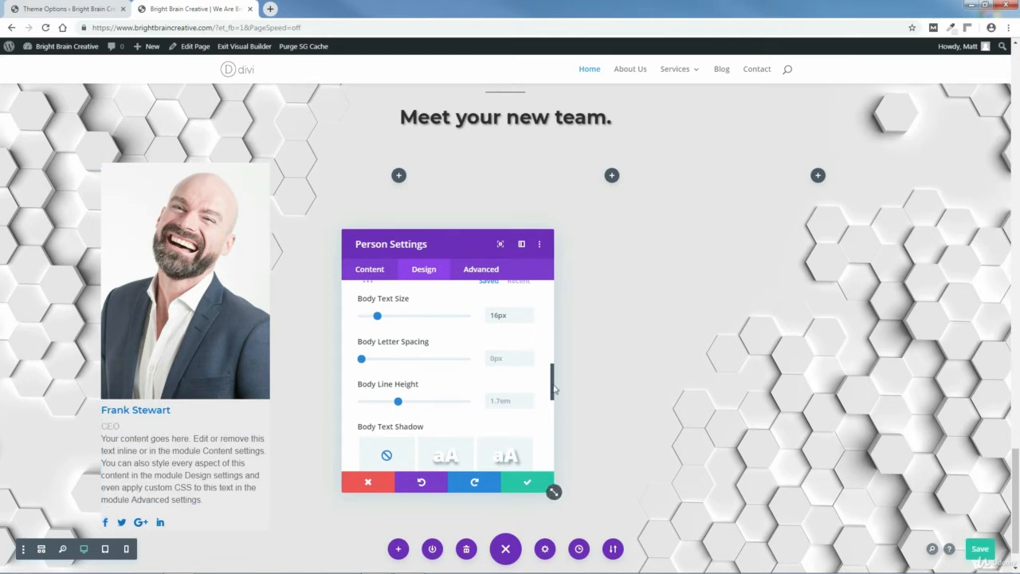
{"action": "scroll", "coordinate": [553, 388], "scroll_direction": "up", "scroll_amount": 5}
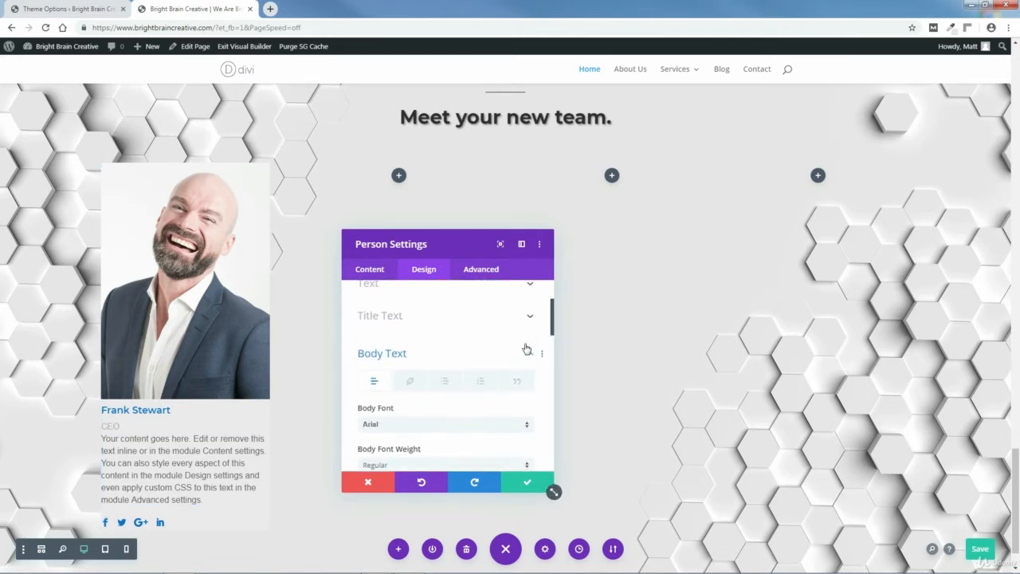
{"action": "left_click", "coordinate": [523, 355]}
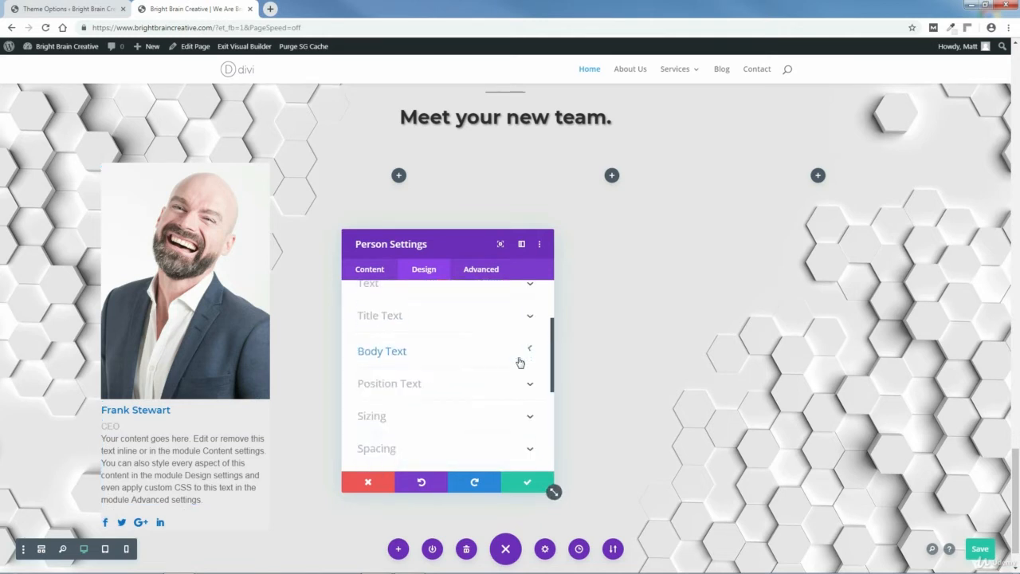
- Set the Person module's top, bottom, left and right padding to 10px and collapse the spacing options
{"action": "left_click", "coordinate": [371, 449]}
{"action": "scroll", "coordinate": [554, 376], "scroll_direction": "down", "scroll_amount": 1}
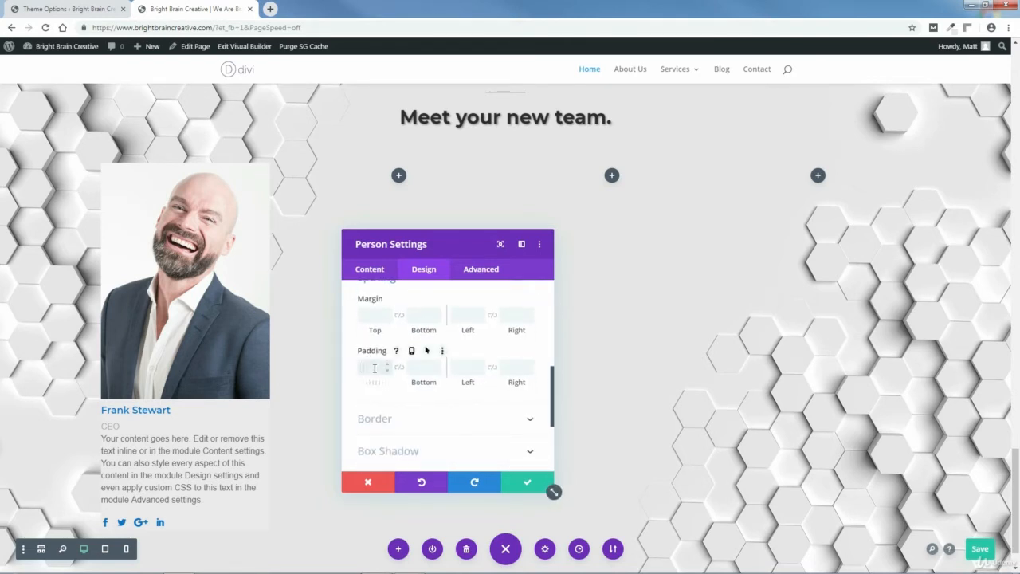
{"action": "left_click", "coordinate": [418, 367]}
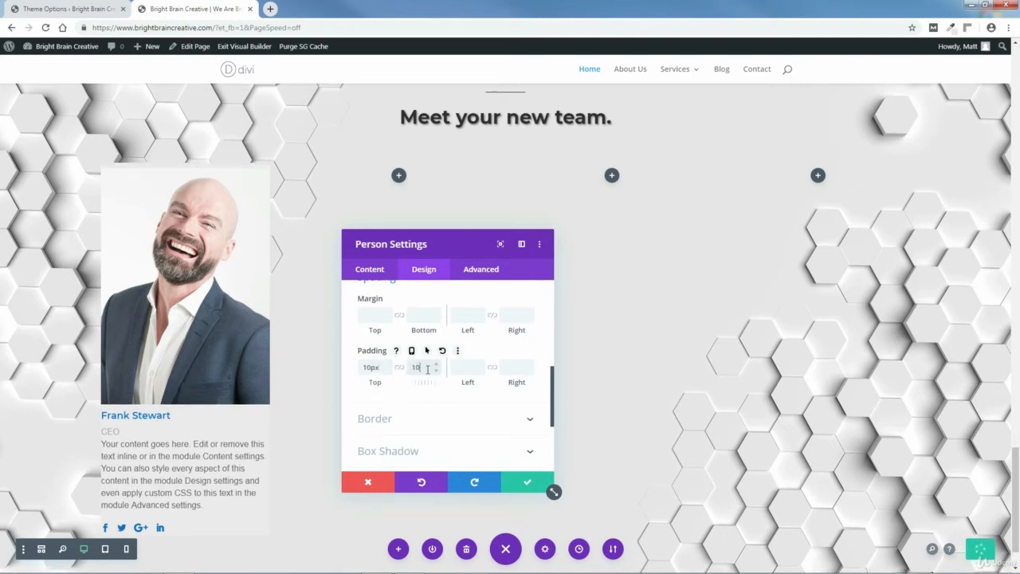
{"action": "type", "text": "10"}
{"action": "left_click", "coordinate": [463, 368]}
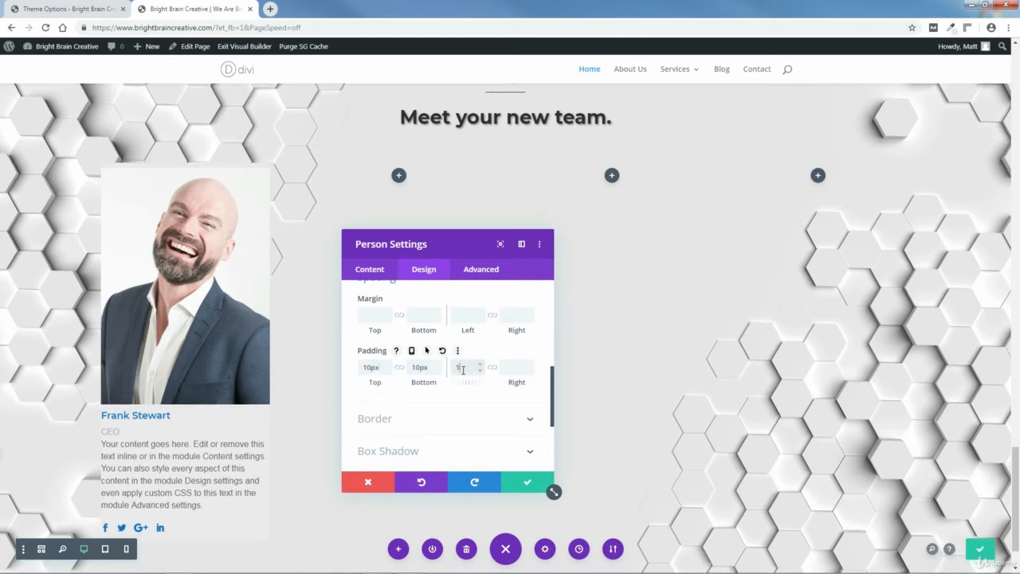
{"action": "type", "text": "10"}
{"action": "left_click", "coordinate": [506, 368]}
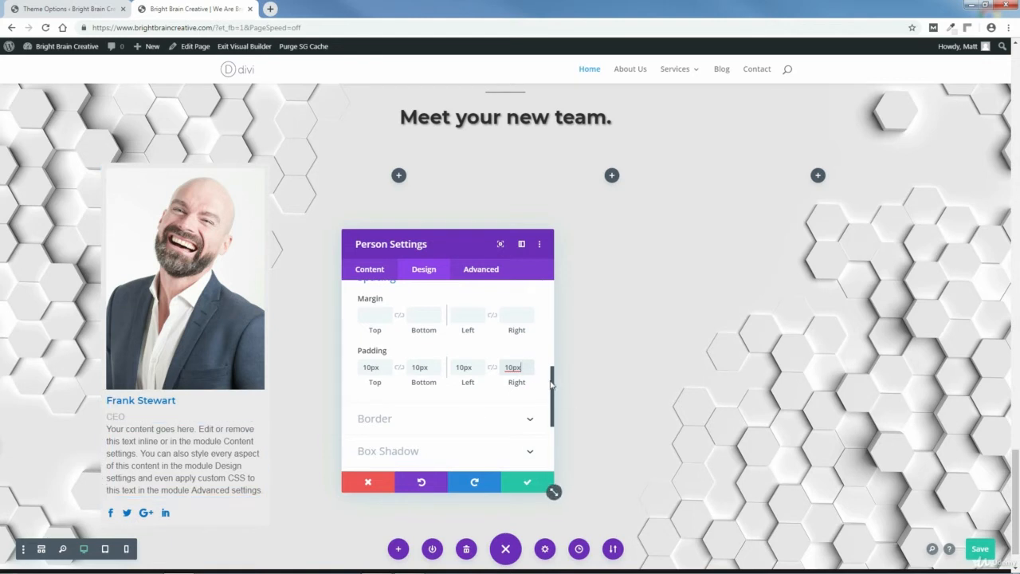
{"action": "left_click_drag", "start_coordinate": [554, 383], "coordinate": [563, 408]}
{"action": "left_click", "coordinate": [531, 360]}
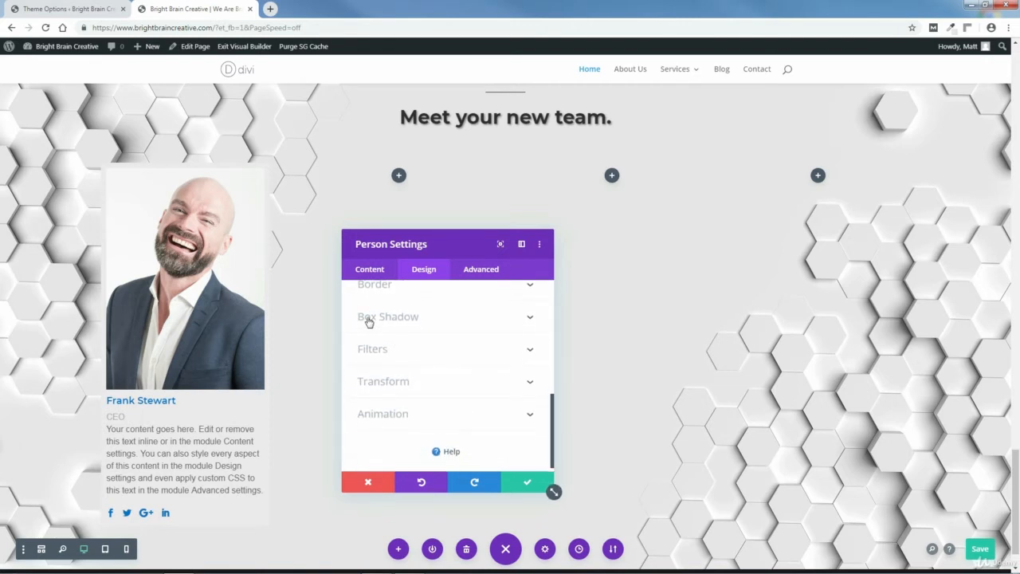
- Apply a soft all-around box shadow preset to the Person module and collapse the box shadow options
{"action": "left_click", "coordinate": [531, 321]}
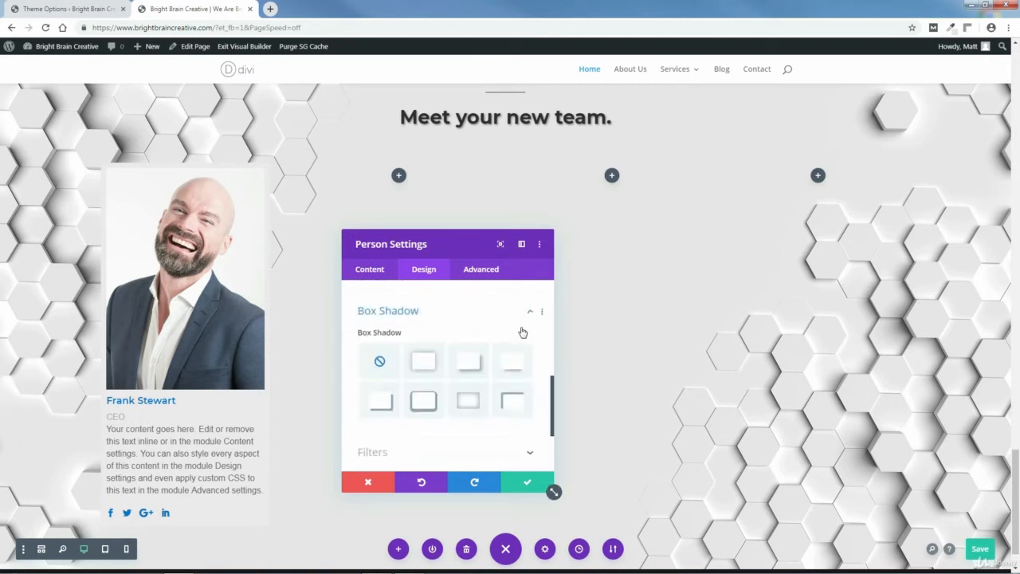
{"action": "left_click", "coordinate": [422, 351]}
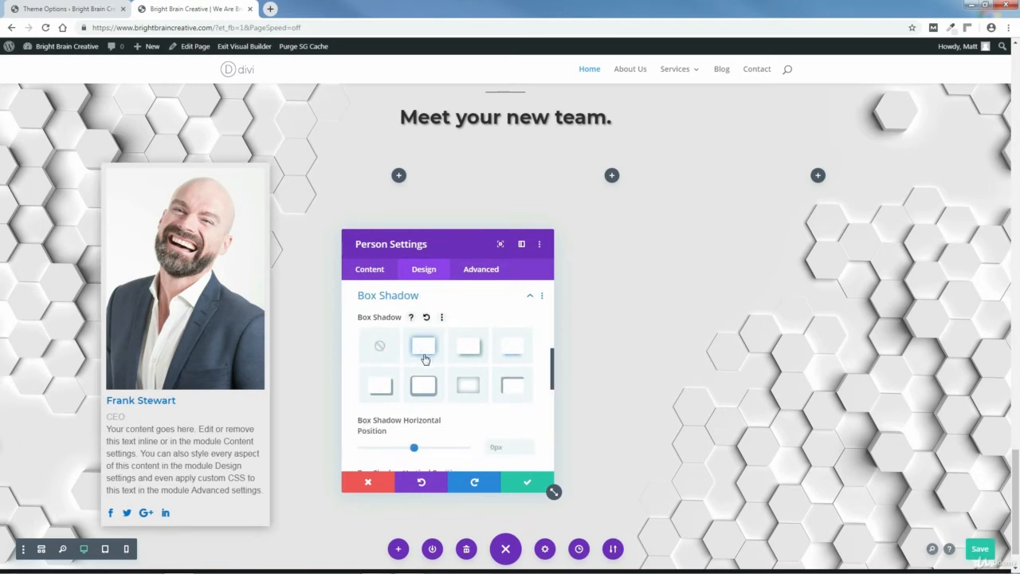
{"action": "left_click", "coordinate": [430, 381]}
{"action": "left_click", "coordinate": [528, 299]}
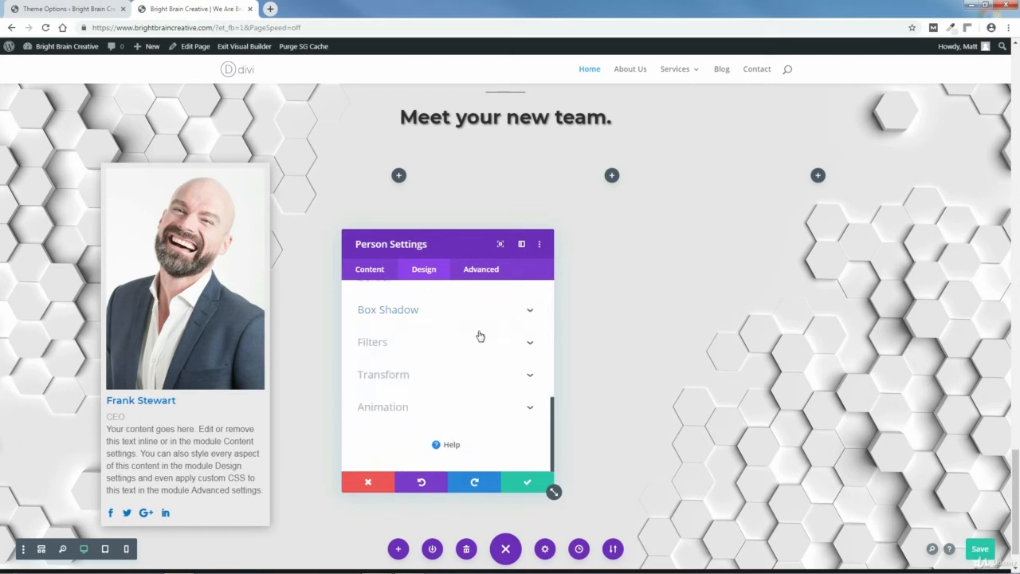
- Give the Person module a Slide animation with the Down direction and save the module settings
{"action": "left_click", "coordinate": [528, 411]}
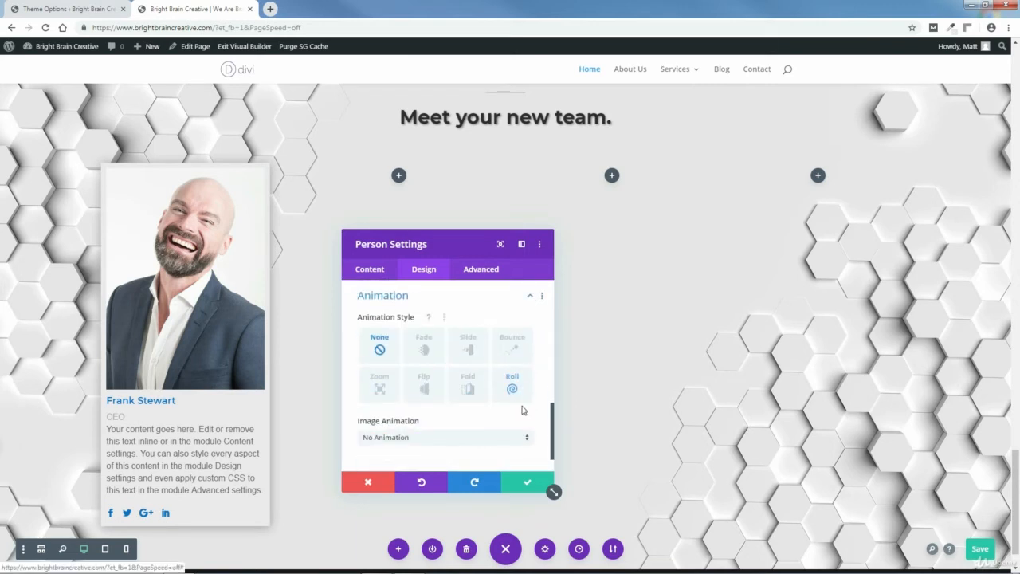
{"action": "left_click", "coordinate": [469, 350]}
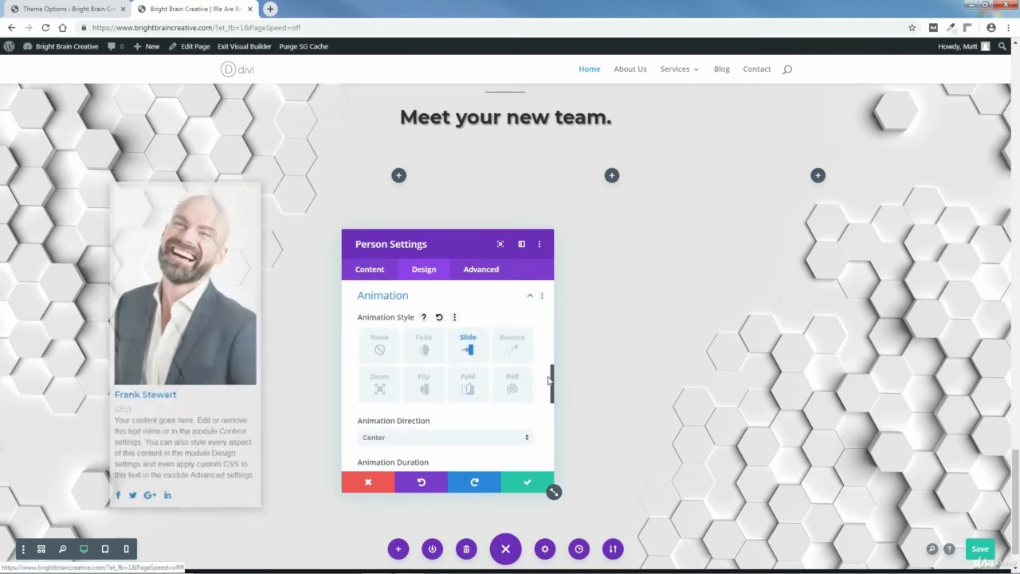
{"action": "scroll", "coordinate": [552, 396], "scroll_direction": "down", "scroll_amount": 3}
{"action": "left_click_drag", "start_coordinate": [551, 396], "coordinate": [552, 404]}
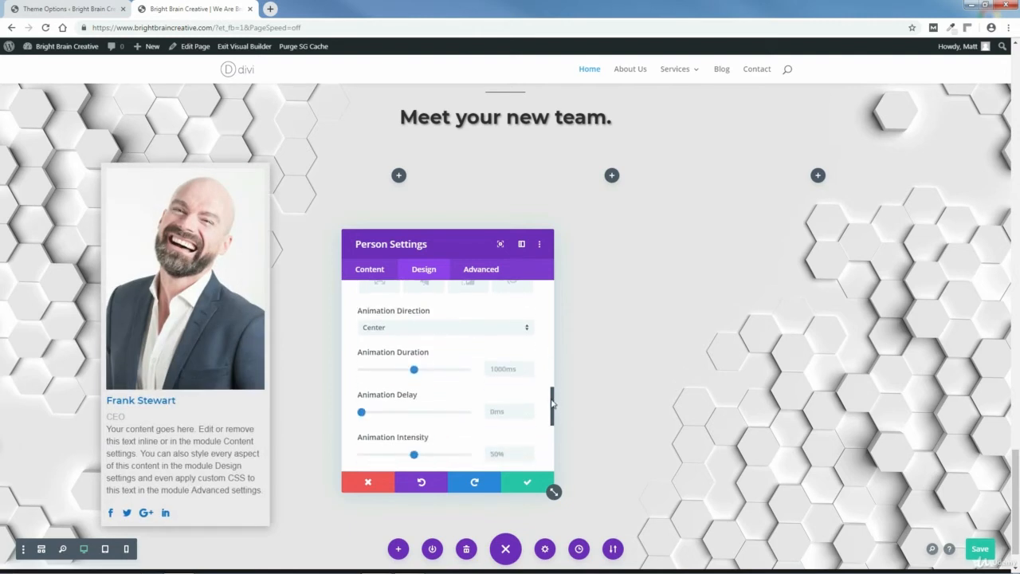
{"action": "left_click", "coordinate": [505, 331]}
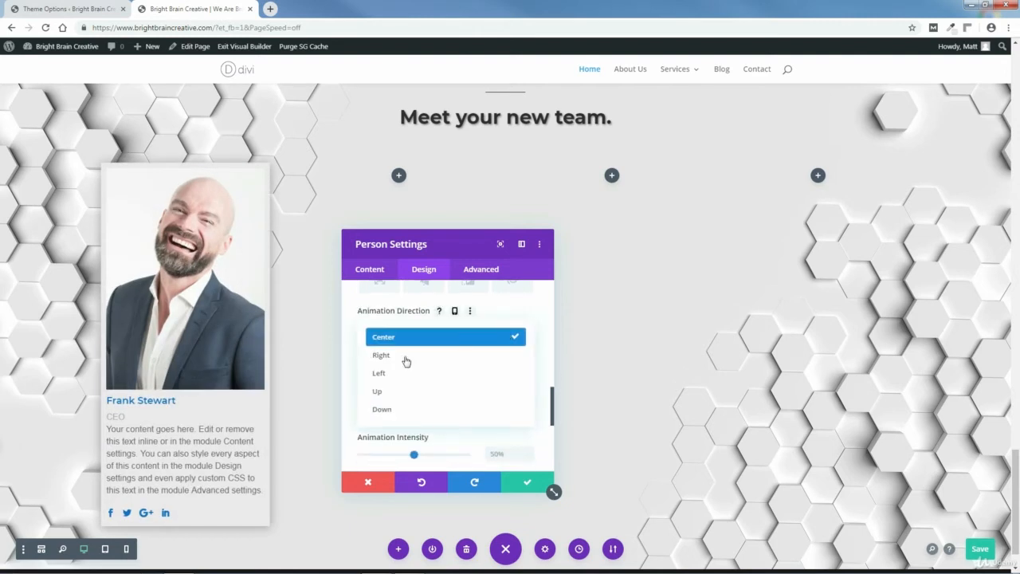
{"action": "left_click", "coordinate": [389, 409]}
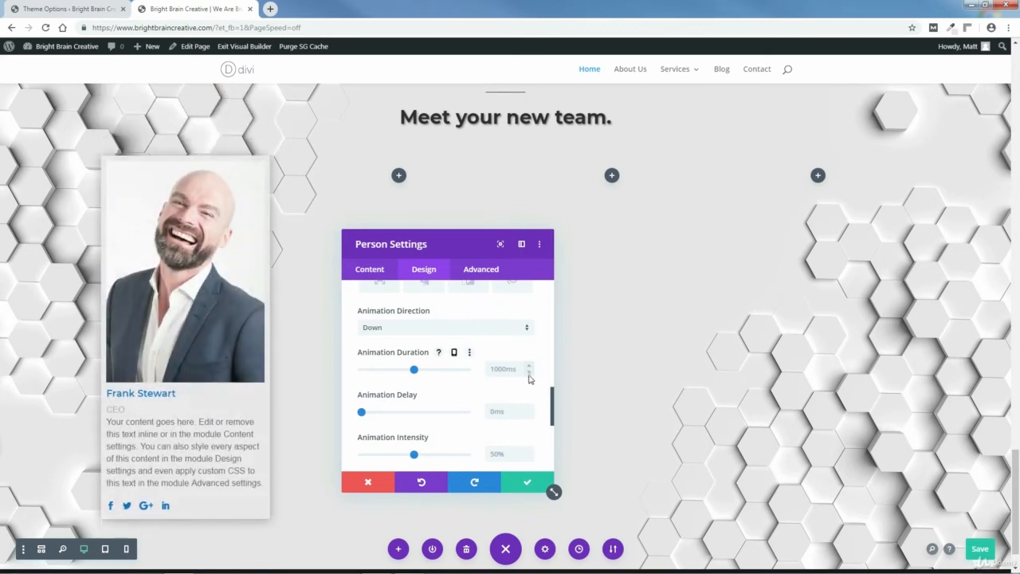
{"action": "left_click_drag", "start_coordinate": [554, 398], "coordinate": [555, 342]}
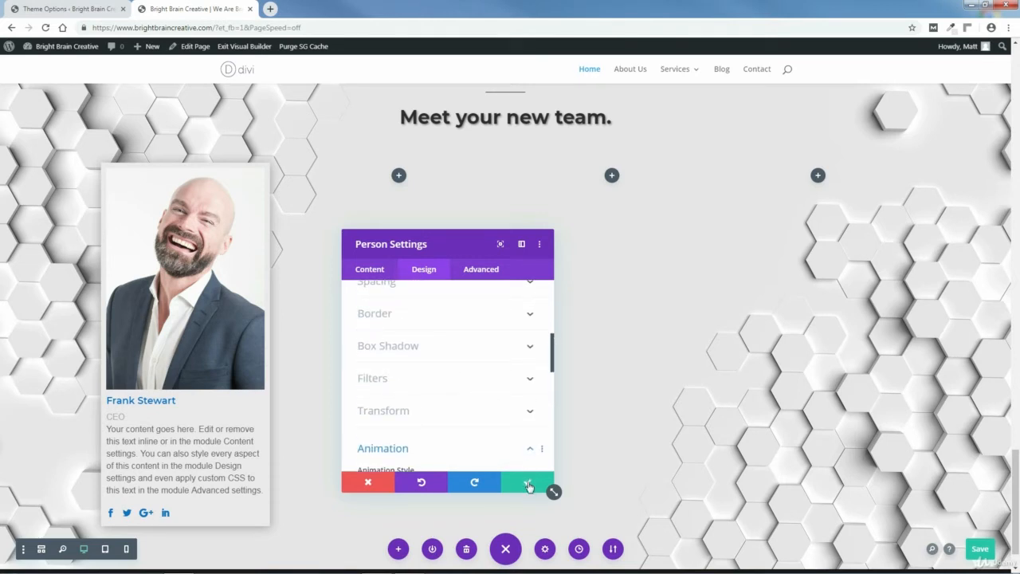
{"action": "left_click", "coordinate": [529, 484]}
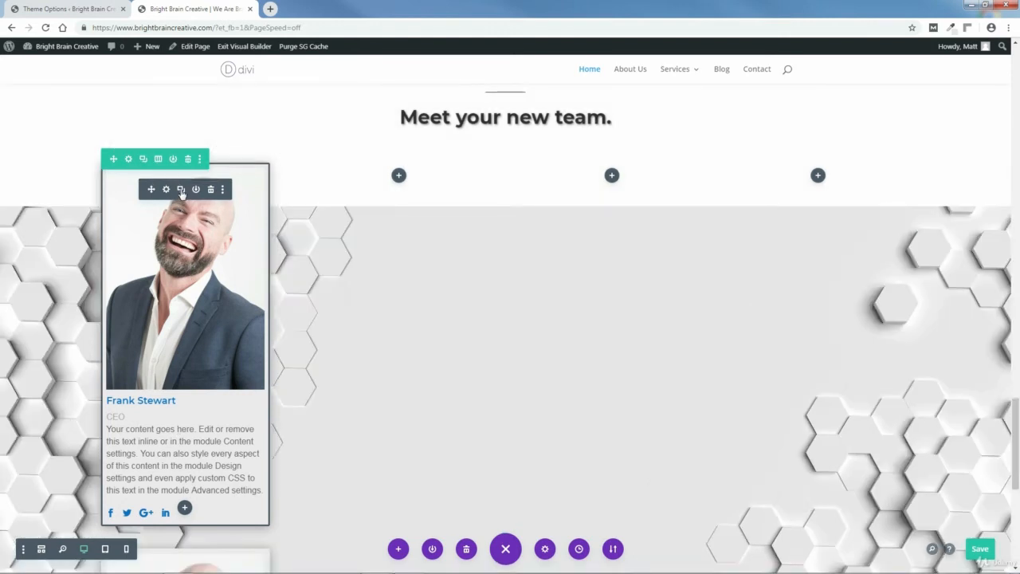
- Duplicate the Person module in the first column and move the copy into the empty second column
{"action": "left_click", "coordinate": [181, 192]}
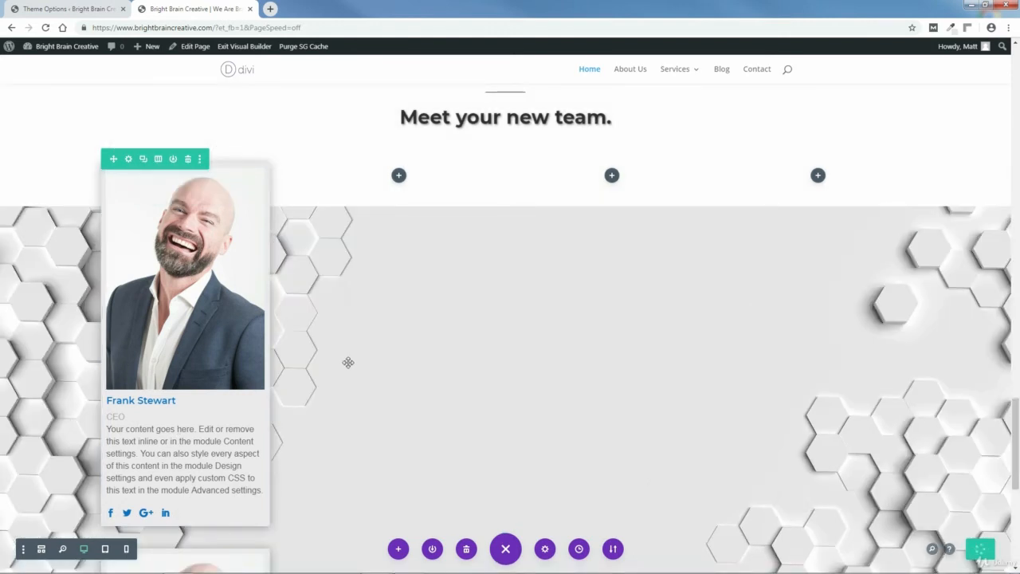
{"action": "scroll", "coordinate": [163, 468], "scroll_direction": "down", "scroll_amount": 2}
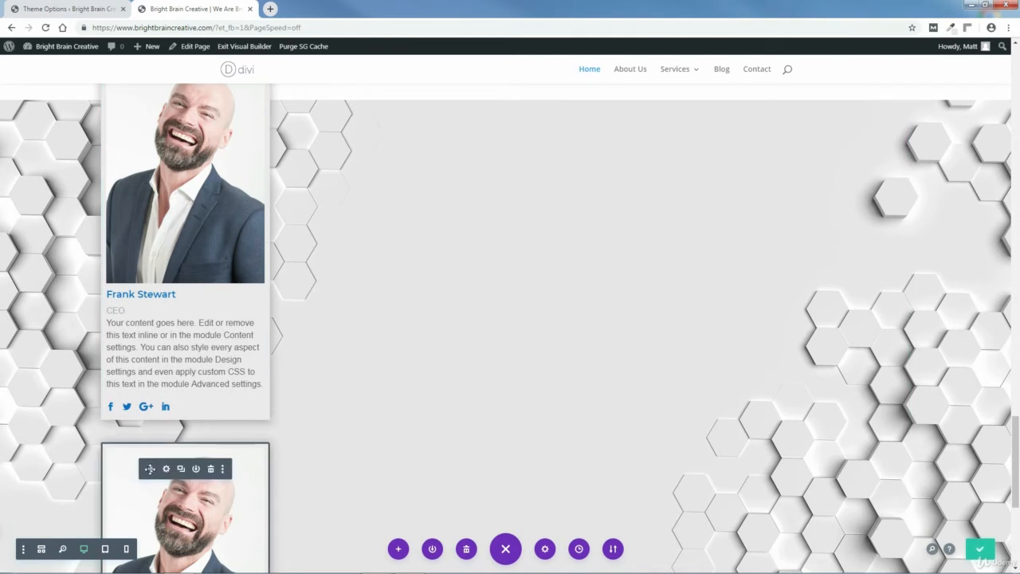
{"action": "left_click_drag", "start_coordinate": [150, 469], "coordinate": [399, 114]}
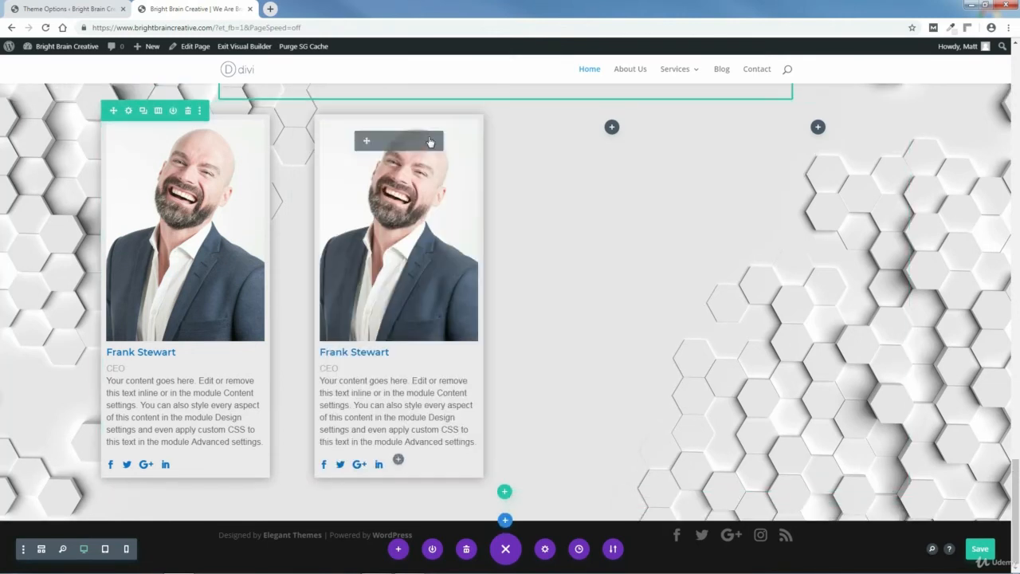
- Duplicate the Person module in the second column and move the copy into the empty third column
{"action": "left_click", "coordinate": [396, 148]}
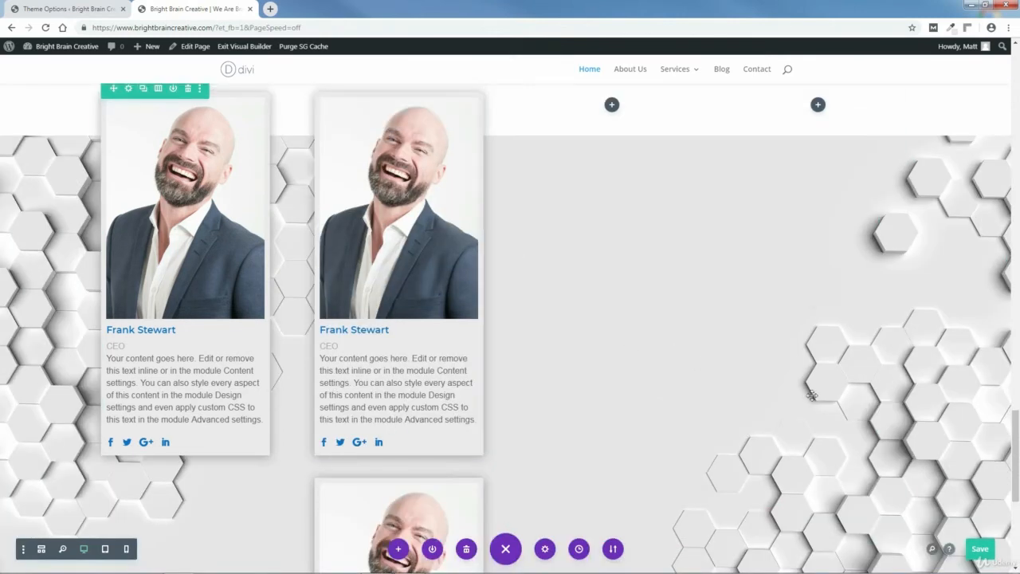
{"action": "scroll", "coordinate": [564, 464], "scroll_direction": "down", "scroll_amount": 2}
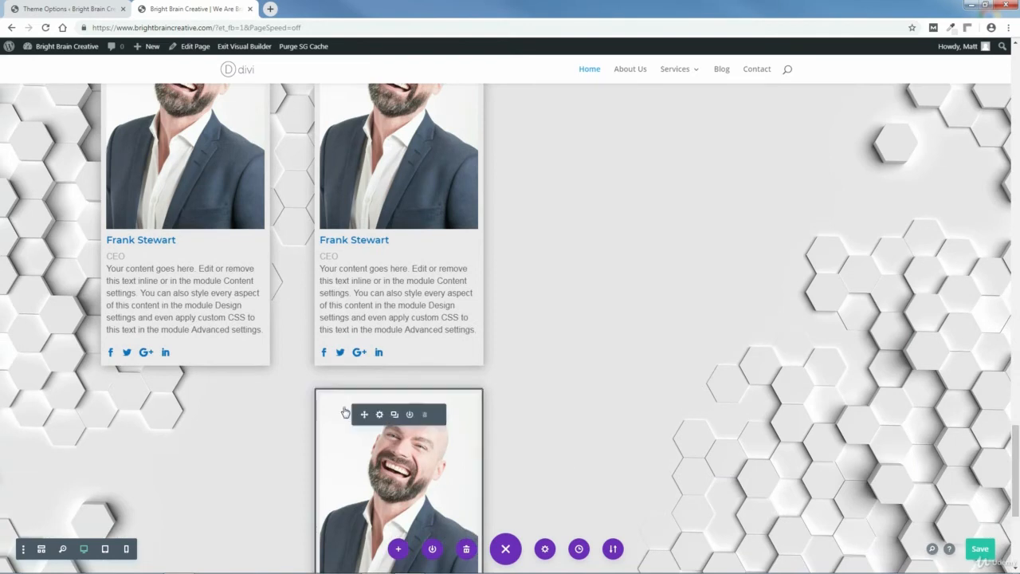
{"action": "left_click_drag", "start_coordinate": [358, 415], "coordinate": [606, 116]}
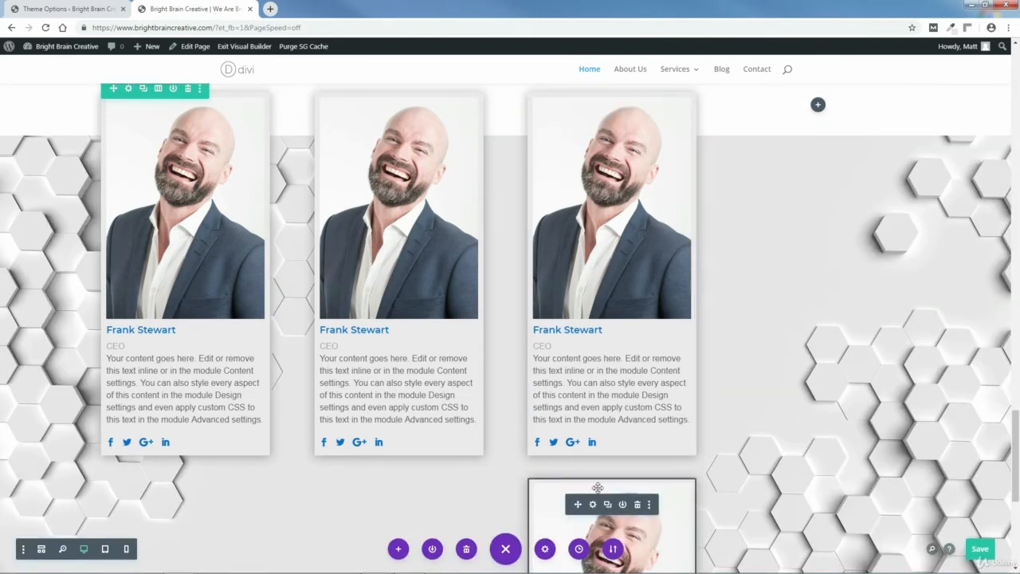
- Move the extra Person module copy from the third column into the empty fourth column and save the page
{"action": "left_click_drag", "start_coordinate": [598, 487], "coordinate": [820, 119]}
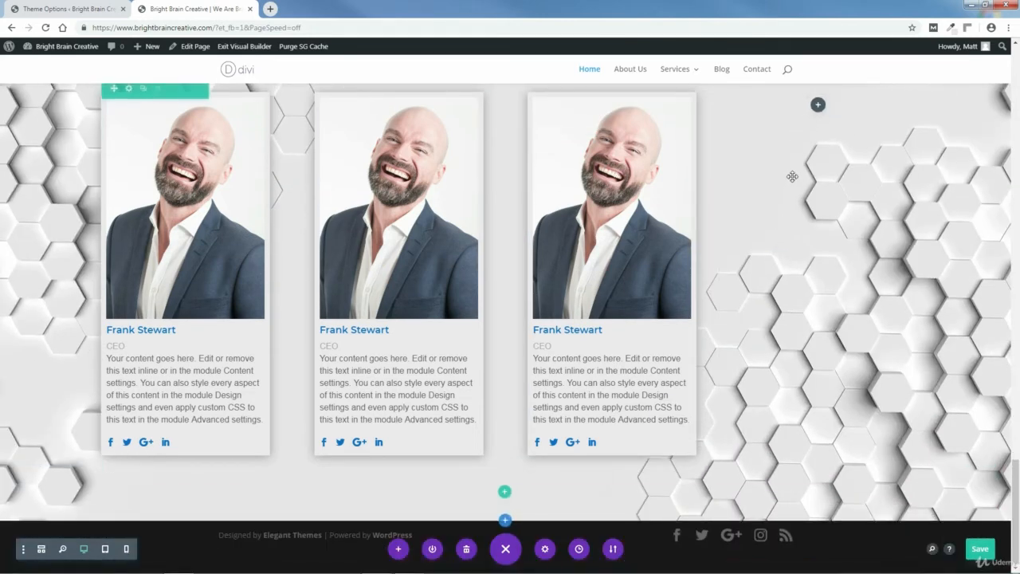
{"action": "left_click_drag", "start_coordinate": [792, 176], "coordinate": [787, 172]}
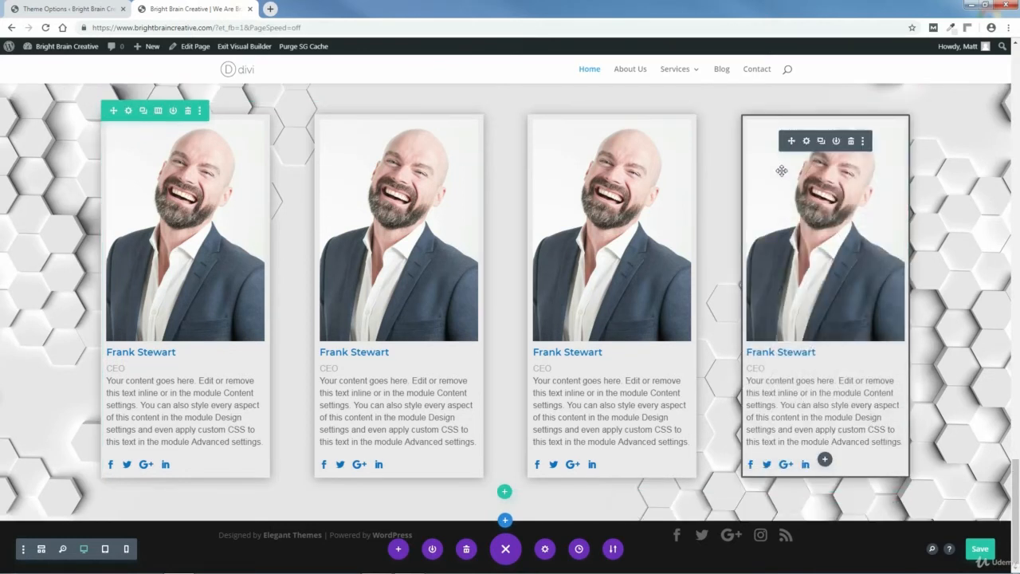
{"action": "left_click", "coordinate": [980, 549]}
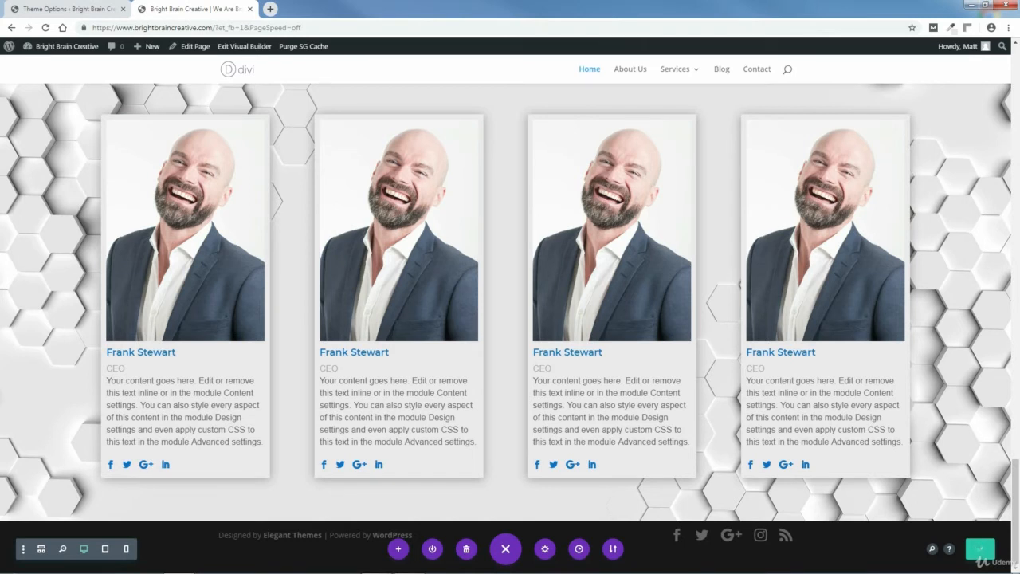
- Replace the second Person module's name with the new team member's full name and set the position to Web Development
{"action": "mouse_move", "coordinate": [364, 260]}
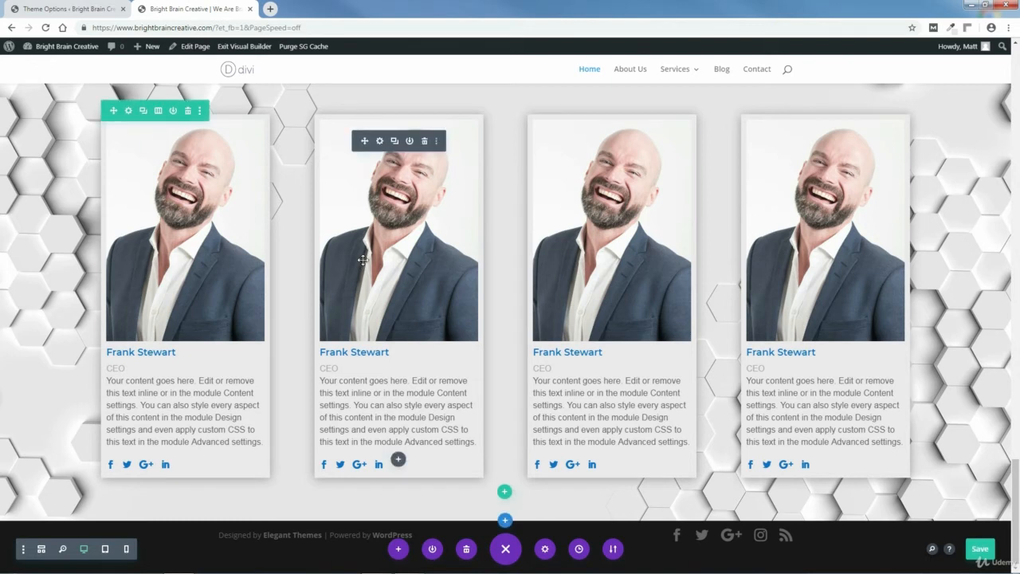
{"action": "left_click", "coordinate": [380, 141]}
{"action": "left_click_drag", "start_coordinate": [413, 358], "coordinate": [343, 362]}
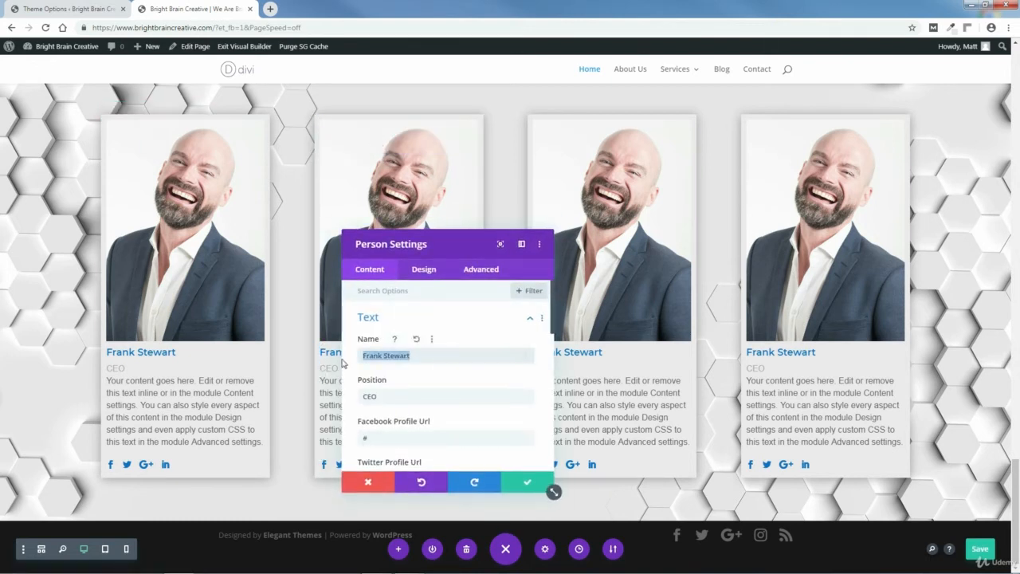
{"action": "key", "text": "BackSpace"}
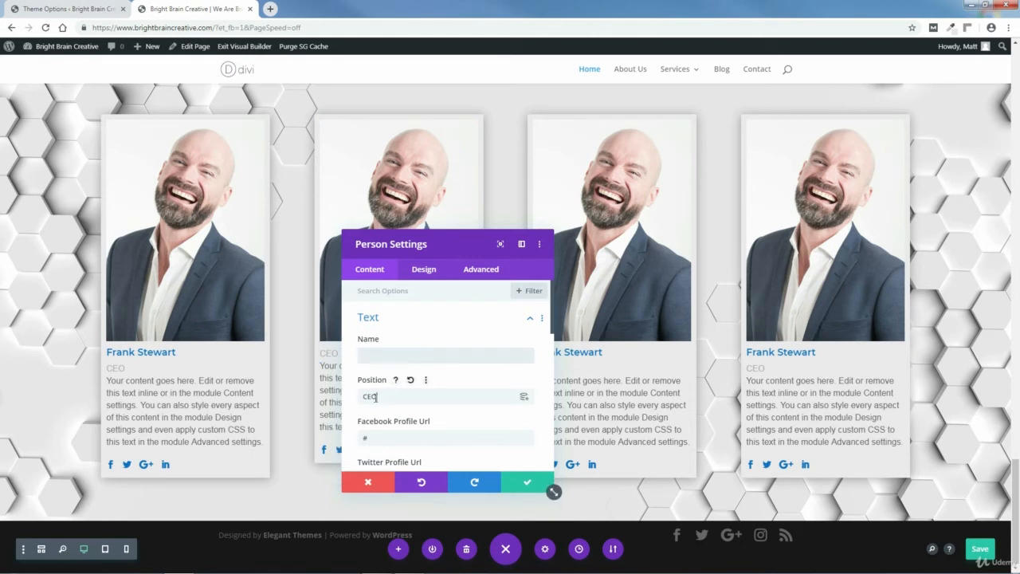
{"action": "left_click_drag", "start_coordinate": [375, 397], "coordinate": [363, 397]}
{"action": "key", "text": "BackSpace"}
{"action": "left_click", "coordinate": [386, 355]}
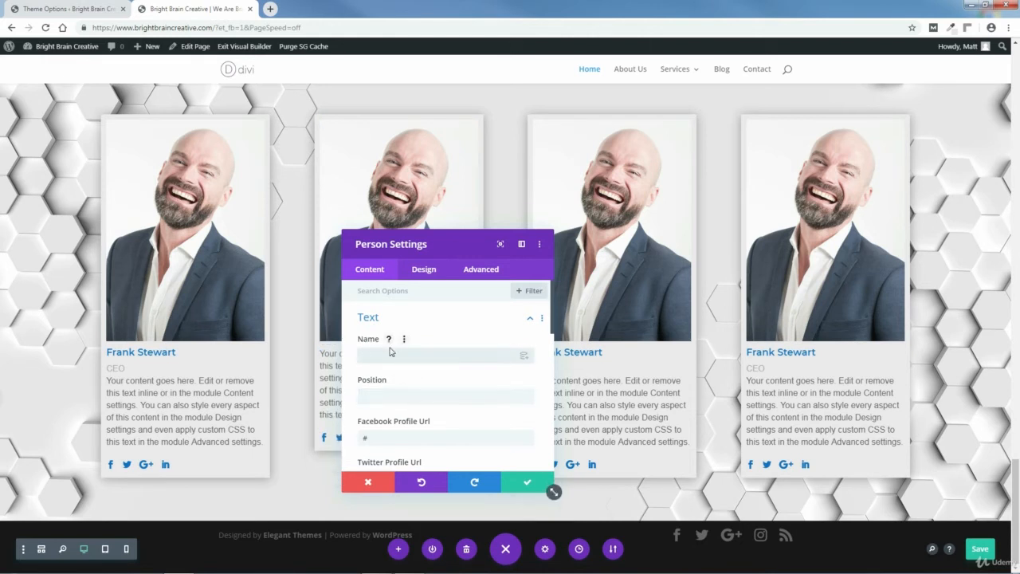
{"action": "type", "text": "Zack Pin"}
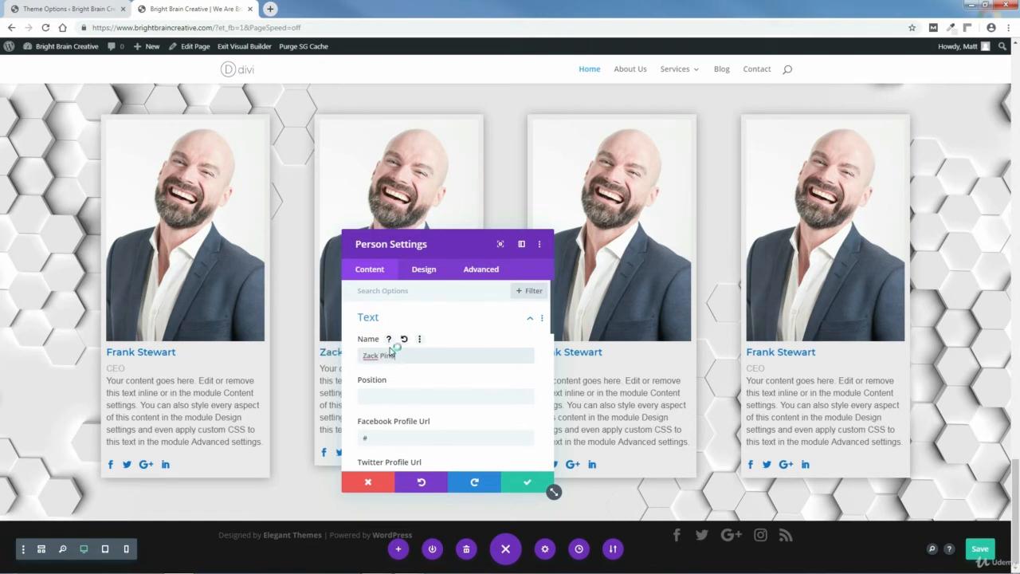
{"action": "type", "text": "eda"}
{"action": "left_click", "coordinate": [403, 395]}
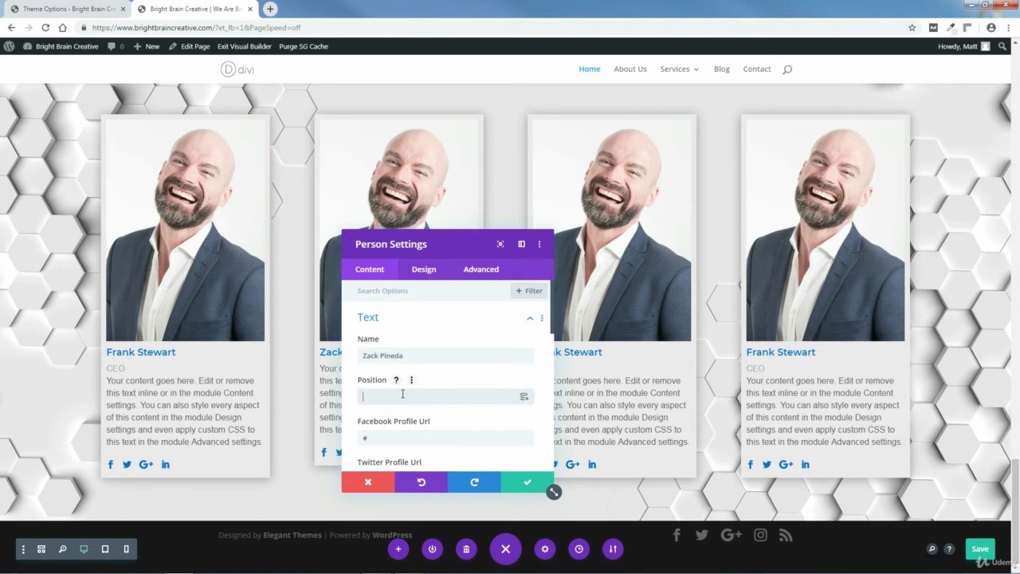
{"action": "type", "text": "Web Development"}
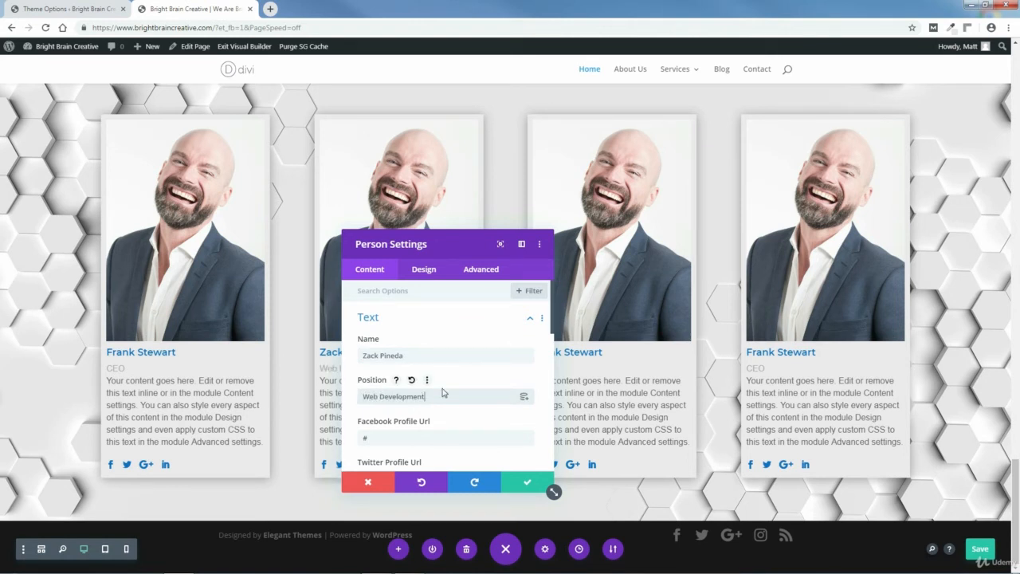
- Replace the second Person module's image by uploading ZACK-1.jpg from the TEAM PHOTOS folder
{"action": "scroll", "coordinate": [551, 328], "scroll_direction": "down", "scroll_amount": 5}
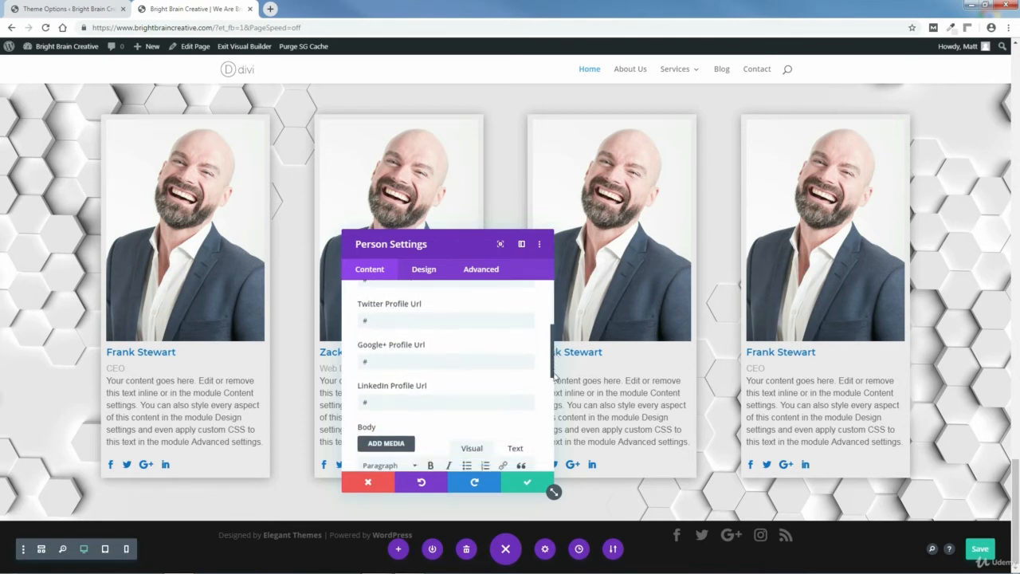
{"action": "scroll", "coordinate": [529, 333], "scroll_direction": "down", "scroll_amount": 5}
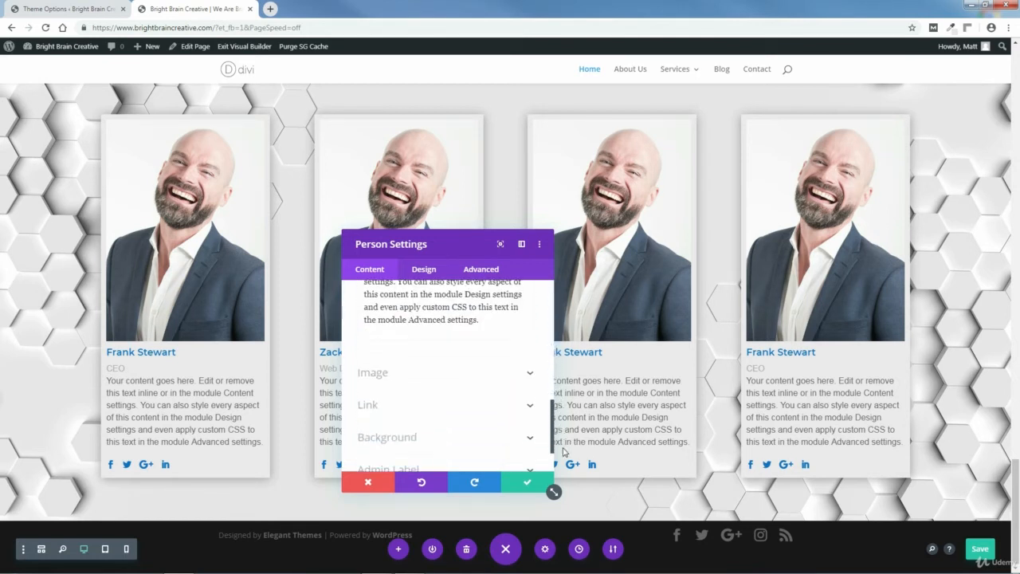
{"action": "left_click", "coordinate": [529, 329]}
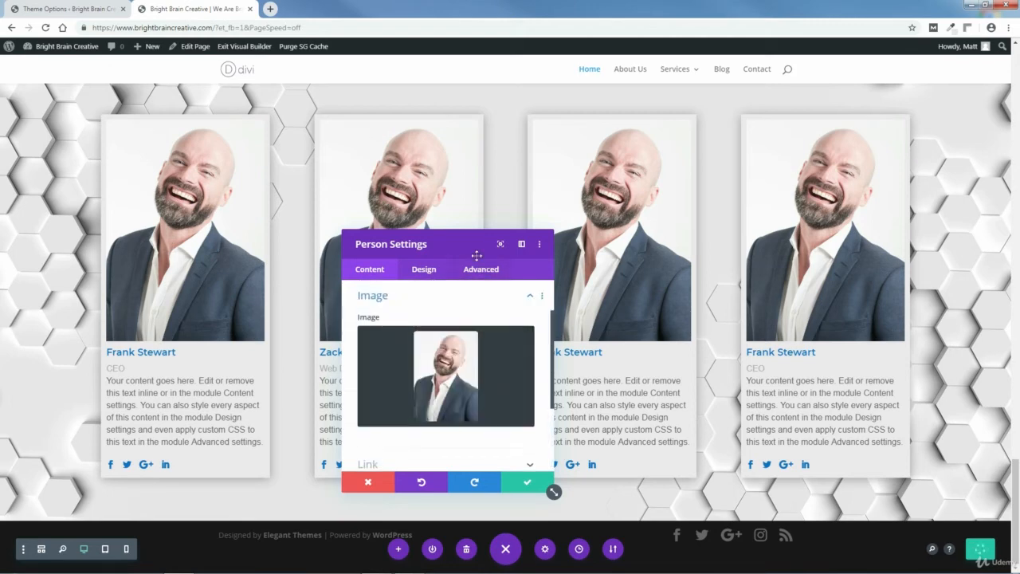
{"action": "left_click_drag", "start_coordinate": [467, 243], "coordinate": [633, 153]}
{"action": "mouse_move", "coordinate": [661, 279]}
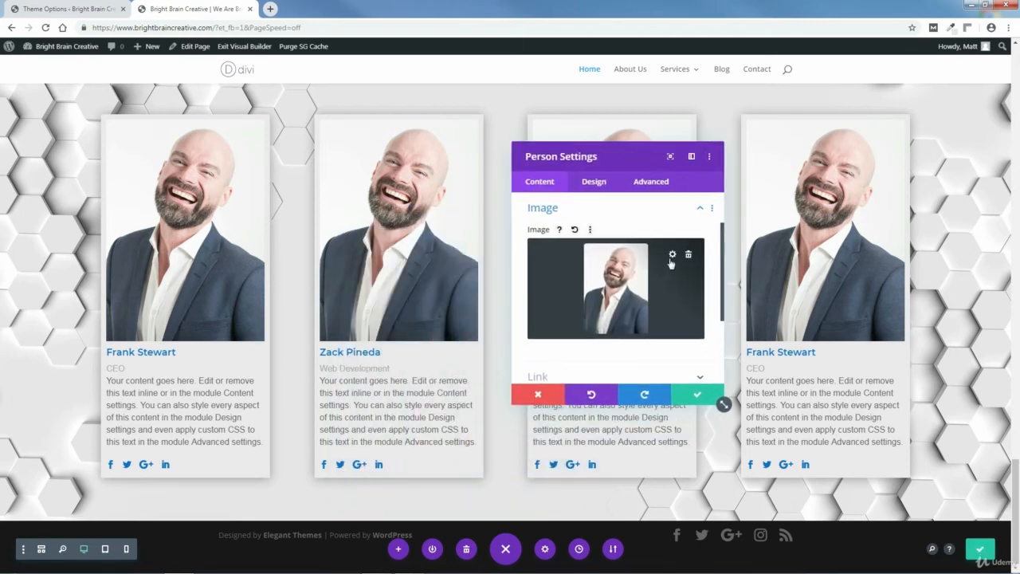
{"action": "left_click", "coordinate": [672, 256]}
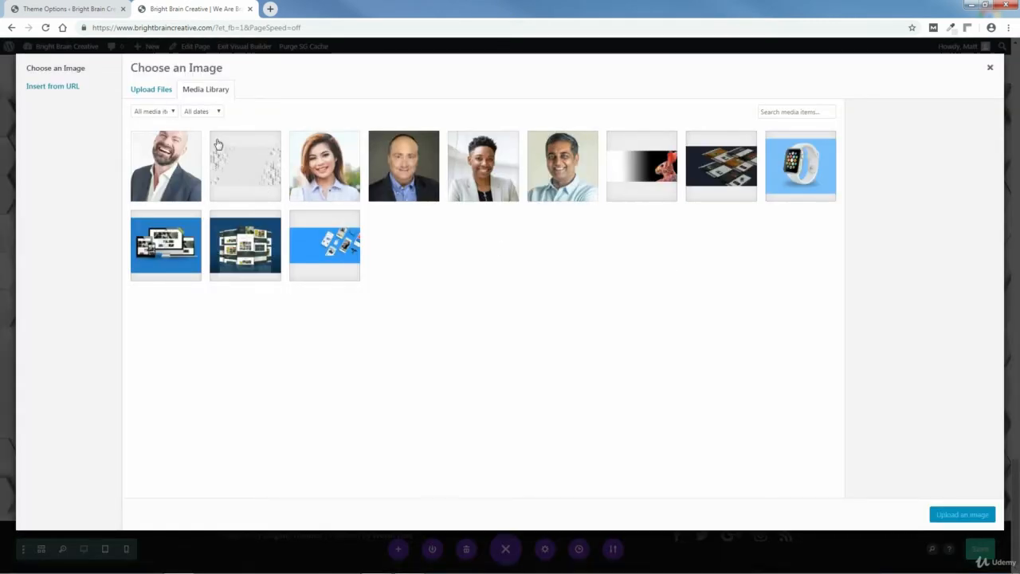
{"action": "left_click", "coordinate": [148, 93]}
{"action": "left_click", "coordinate": [555, 288]}
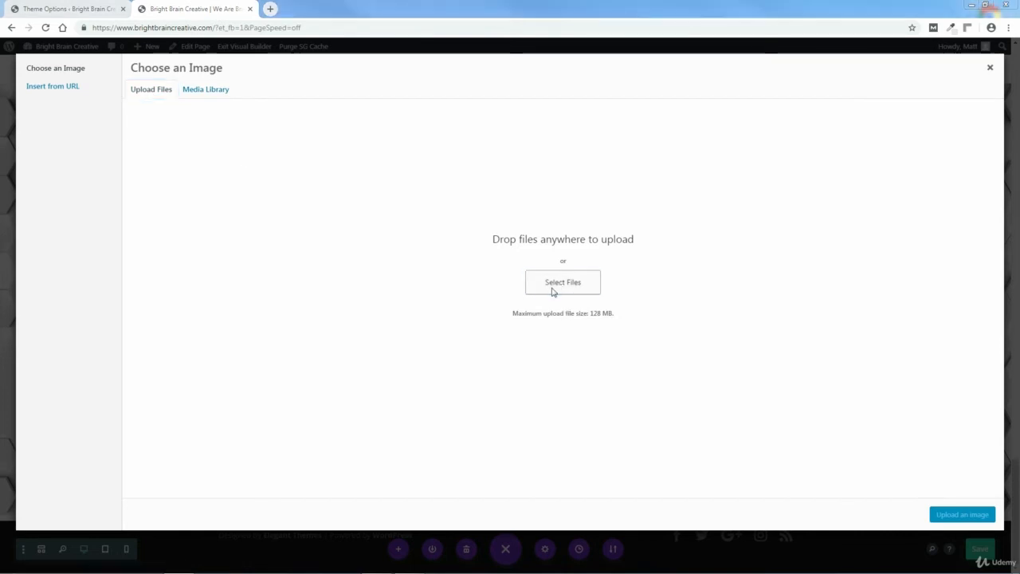
{"action": "left_click", "coordinate": [372, 94]}
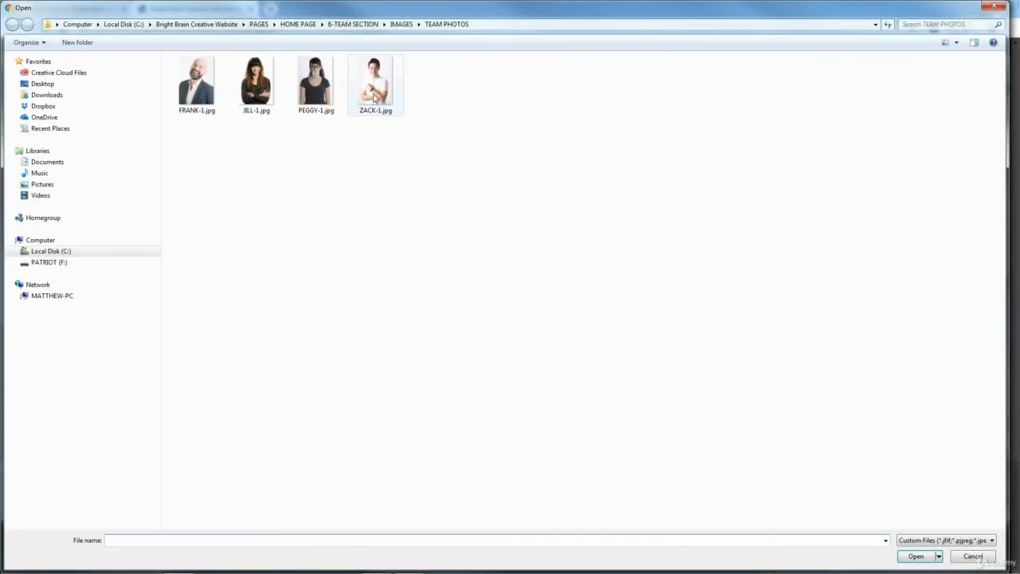
{"action": "left_click", "coordinate": [912, 554]}
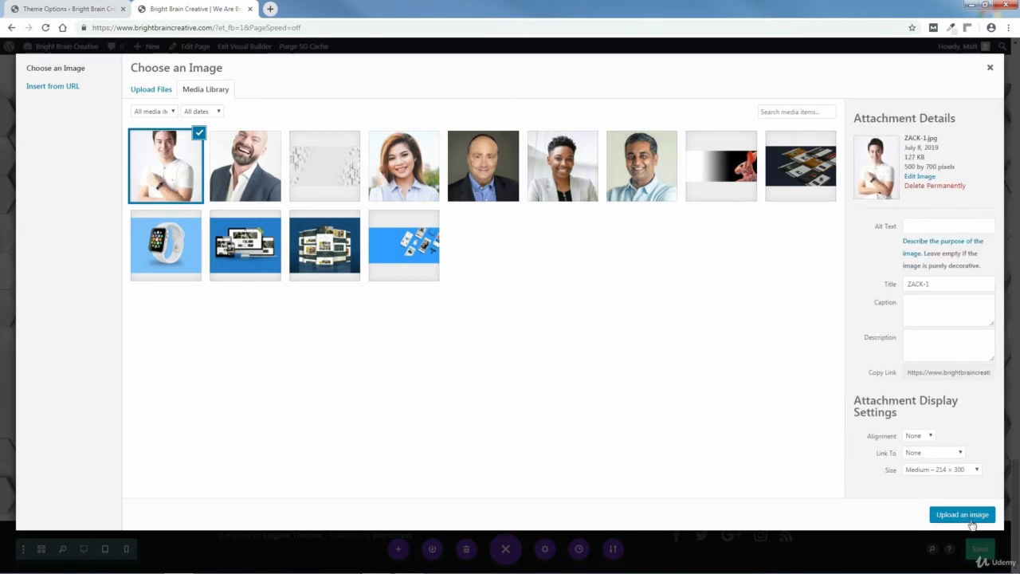
{"action": "left_click", "coordinate": [963, 514]}
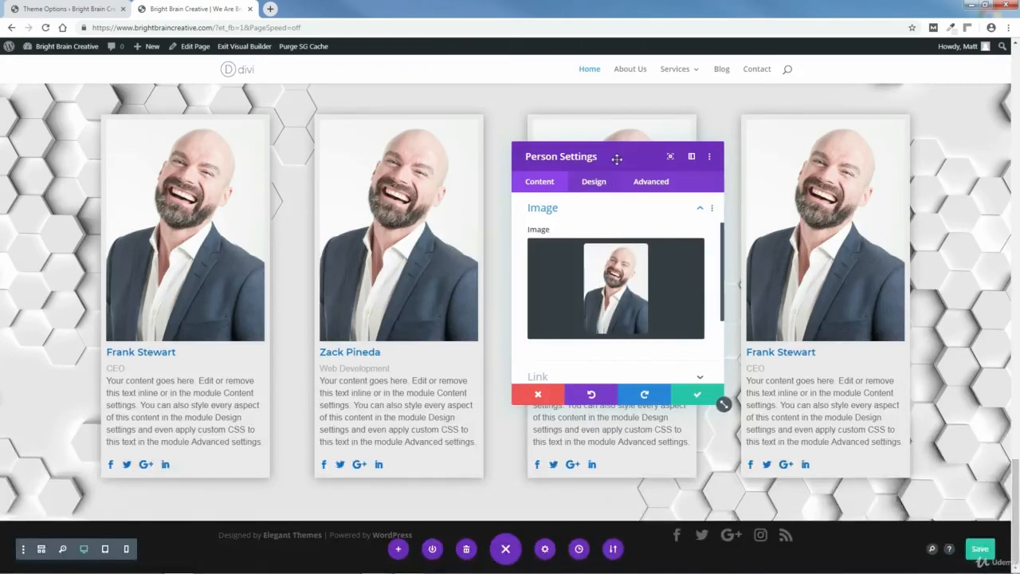
{"action": "mouse_move", "coordinate": [617, 160]}
{"action": "left_mouse_down"}
{"action": "mouse_move", "coordinate": [649, 169]}
{"action": "mouse_move", "coordinate": [607, 151]}
{"action": "left_mouse_up"}
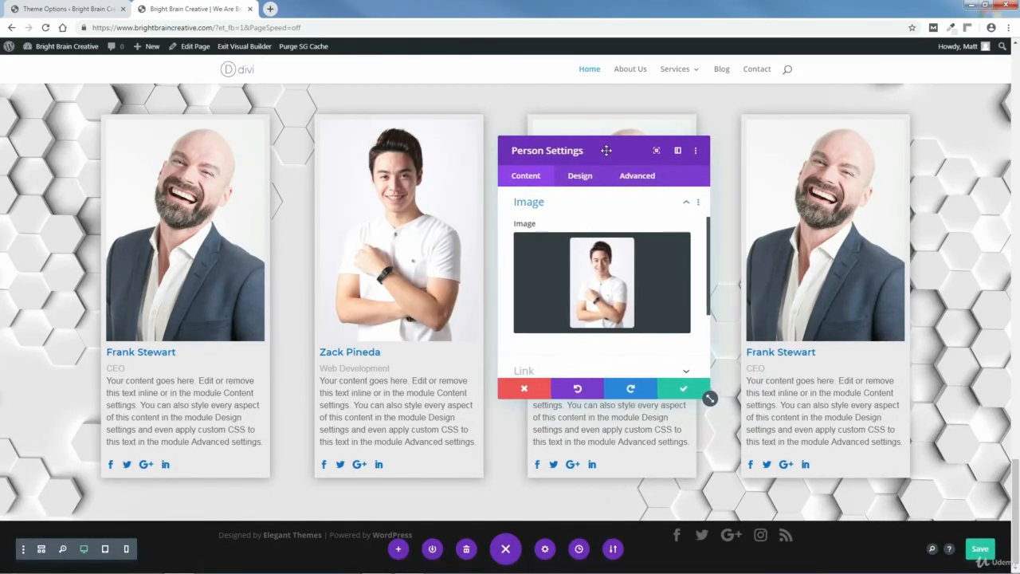
{"action": "left_click", "coordinate": [685, 206]}
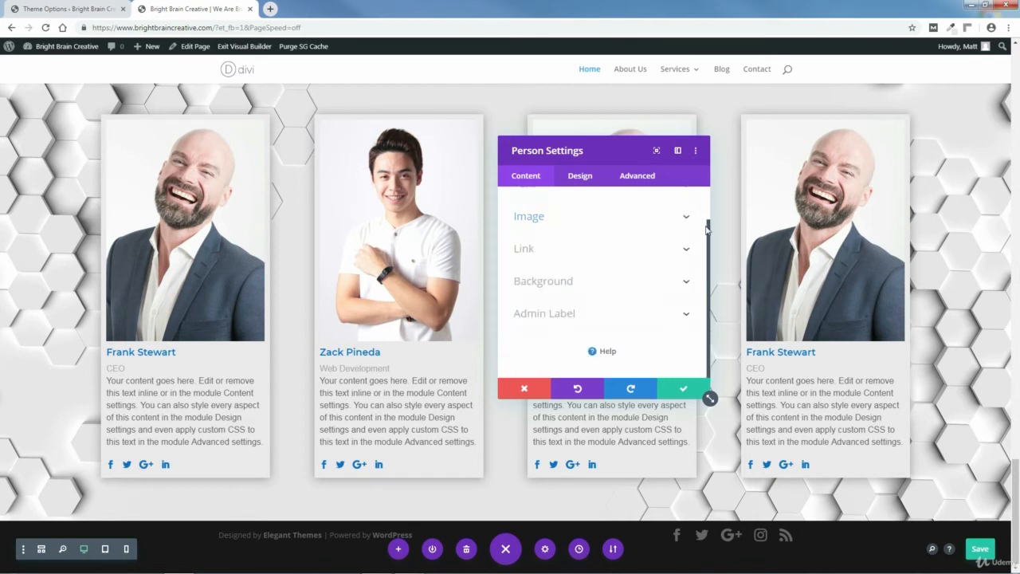
- Set the second Person module's slide animation direction to Up and save the module's changes
{"action": "left_click", "coordinate": [580, 176]}
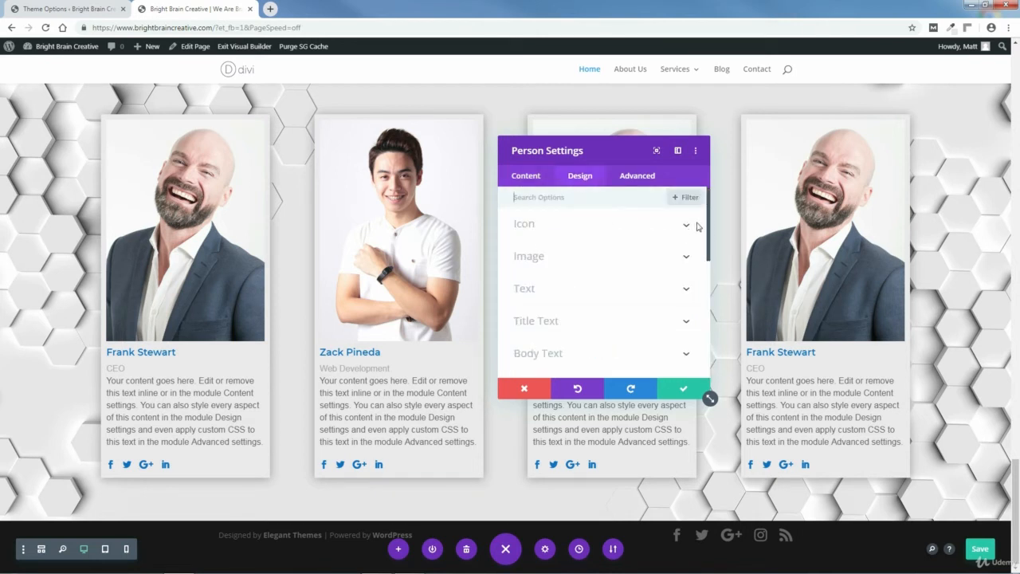
{"action": "left_click_drag", "start_coordinate": [708, 229], "coordinate": [723, 353]}
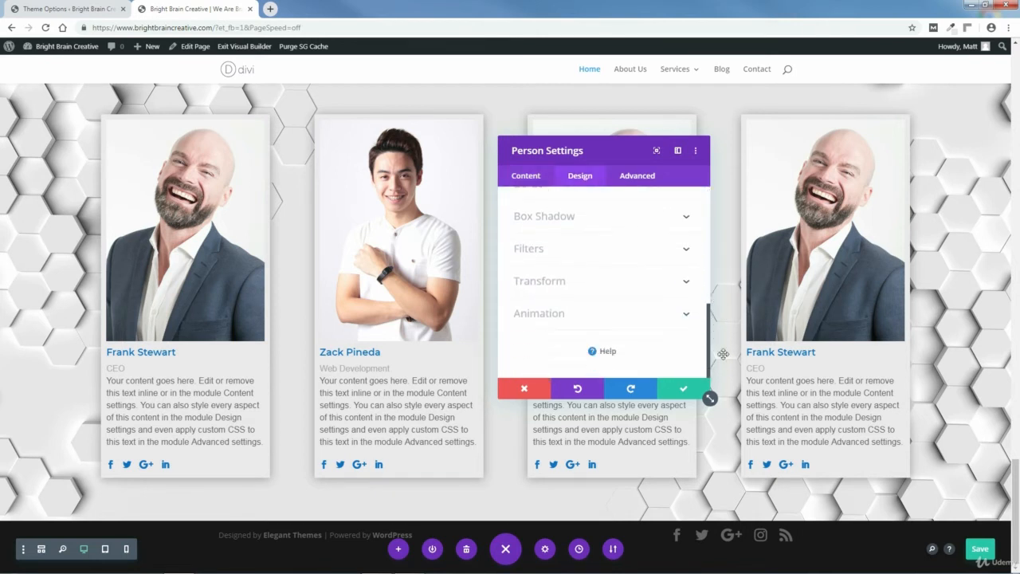
{"action": "left_click", "coordinate": [688, 315]}
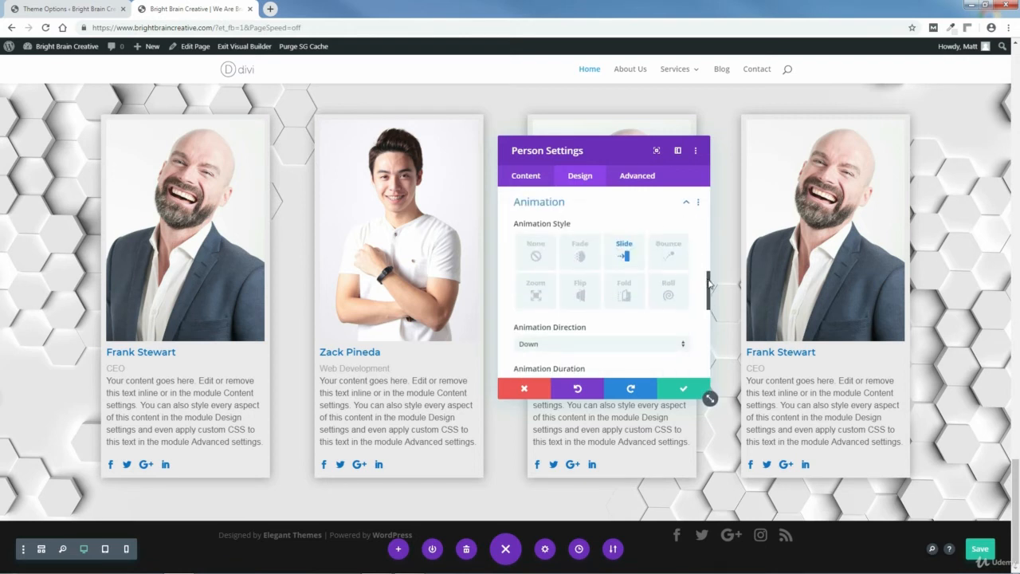
{"action": "left_click_drag", "start_coordinate": [710, 283], "coordinate": [713, 301]}
{"action": "left_click", "coordinate": [676, 263]}
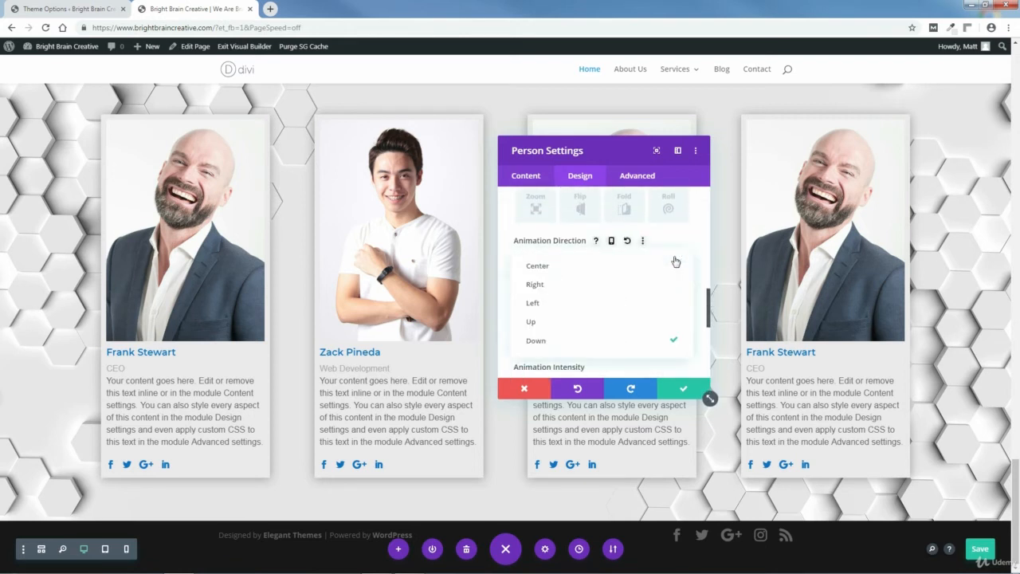
{"action": "left_click", "coordinate": [540, 322]}
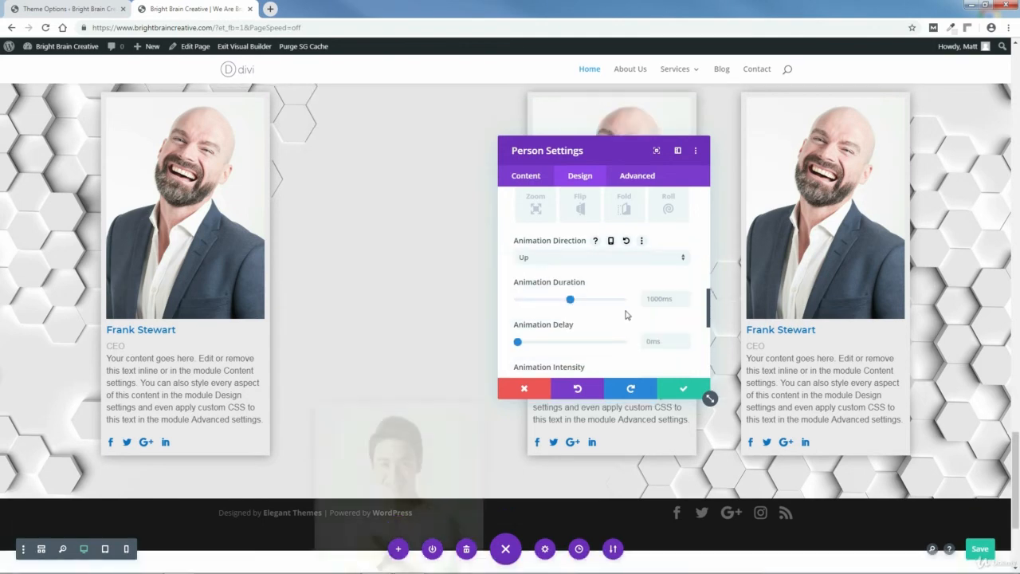
{"action": "left_click", "coordinate": [683, 391]}
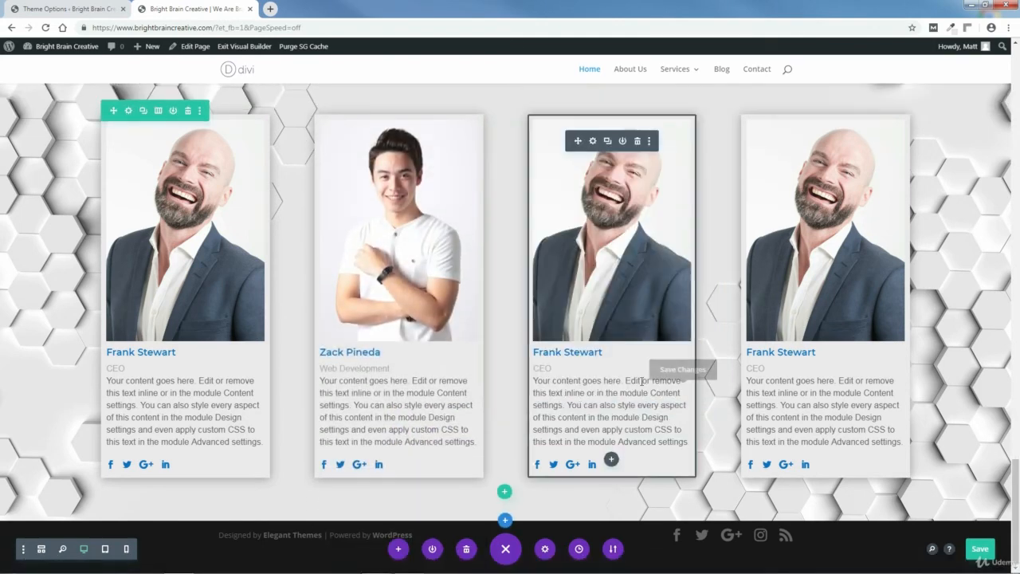
- Replace the third Person module's name with the new team member's full name and set the position to Web Design
{"action": "left_click", "coordinate": [592, 140]}
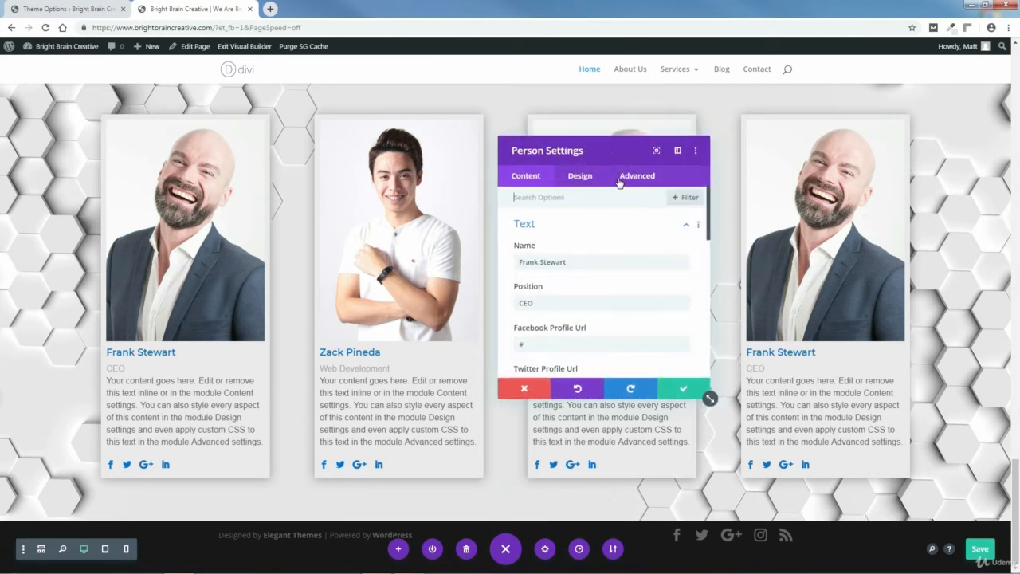
{"action": "left_click_drag", "start_coordinate": [554, 148], "coordinate": [355, 138]}
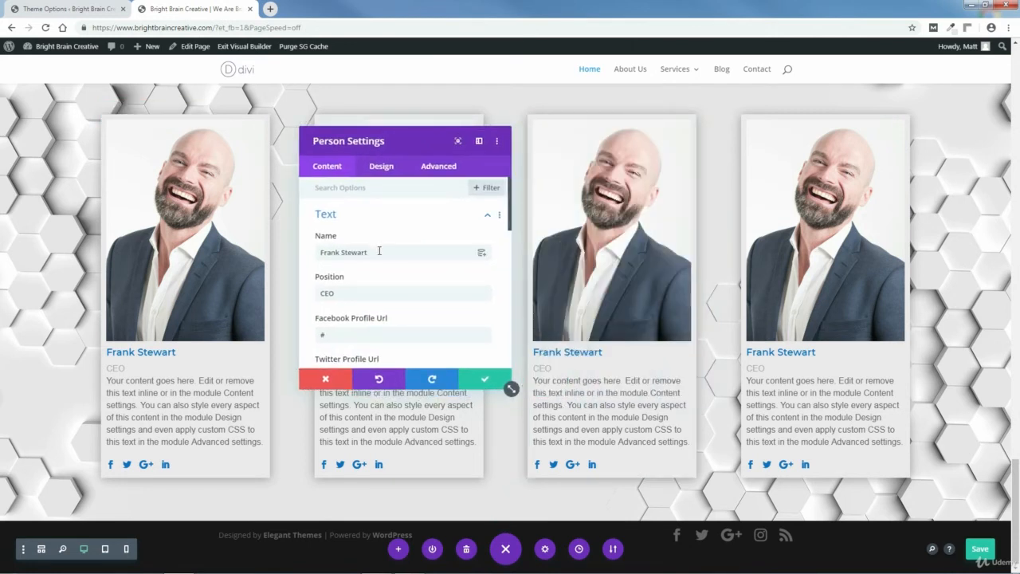
{"action": "triple_click", "coordinate": [380, 251]}
{"action": "key", "text": "BackSpace"}
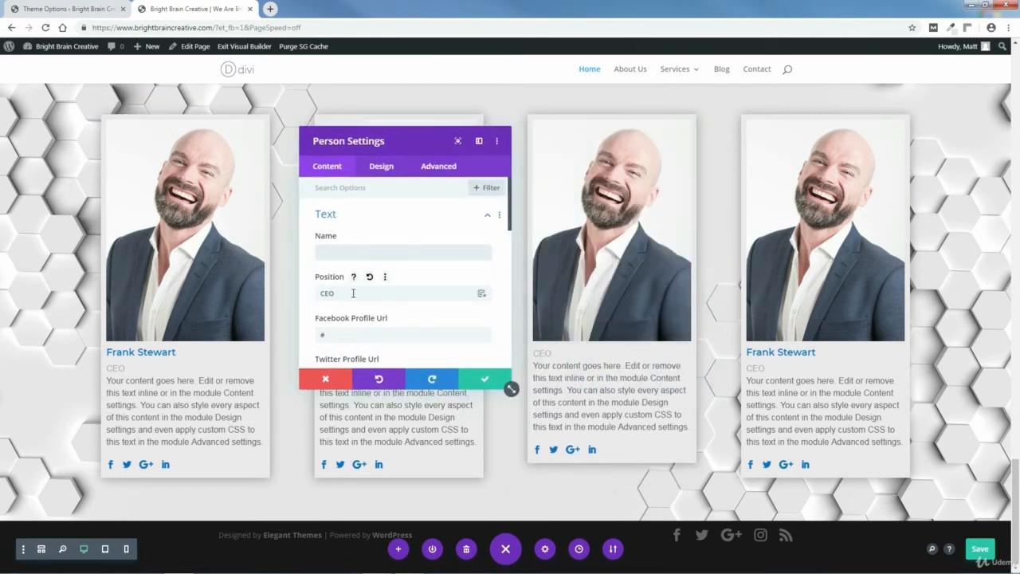
{"action": "triple_click", "coordinate": [343, 292]}
{"action": "key", "text": "BackSpace"}
{"action": "left_click", "coordinate": [346, 253]}
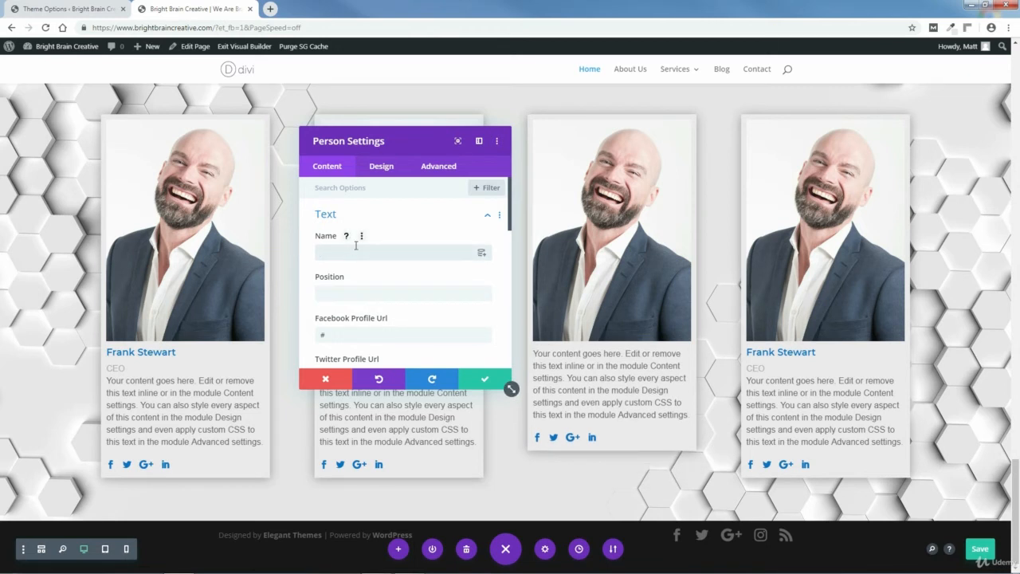
{"action": "type", "text": "Jill Thomas"}
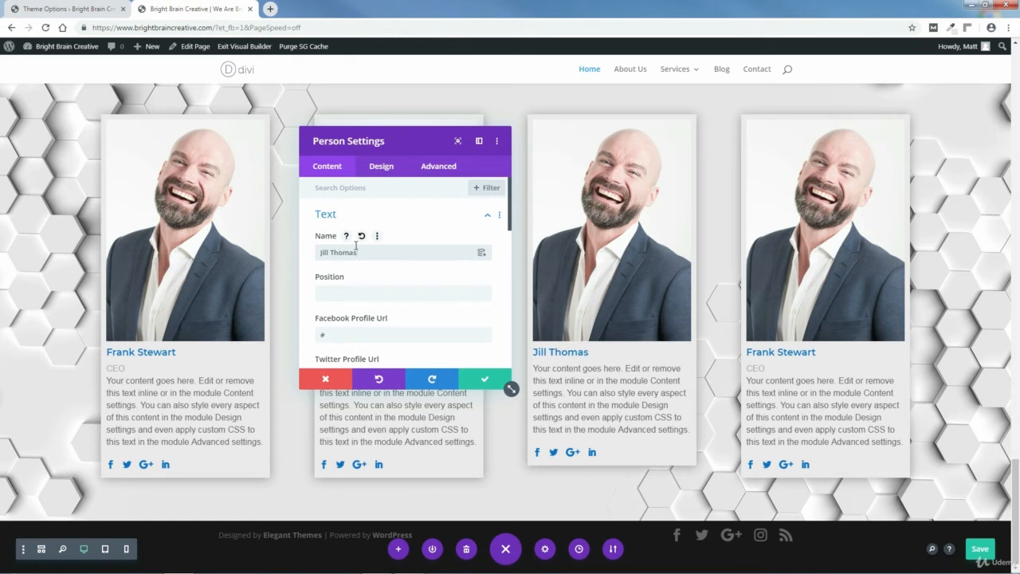
{"action": "left_click", "coordinate": [360, 293]}
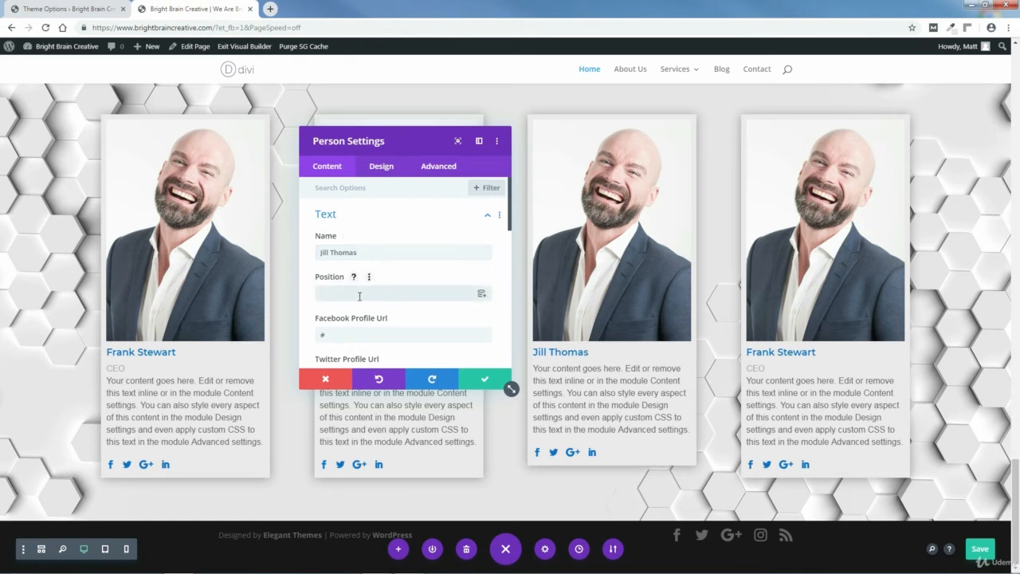
{"action": "type", "text": "Web De"}
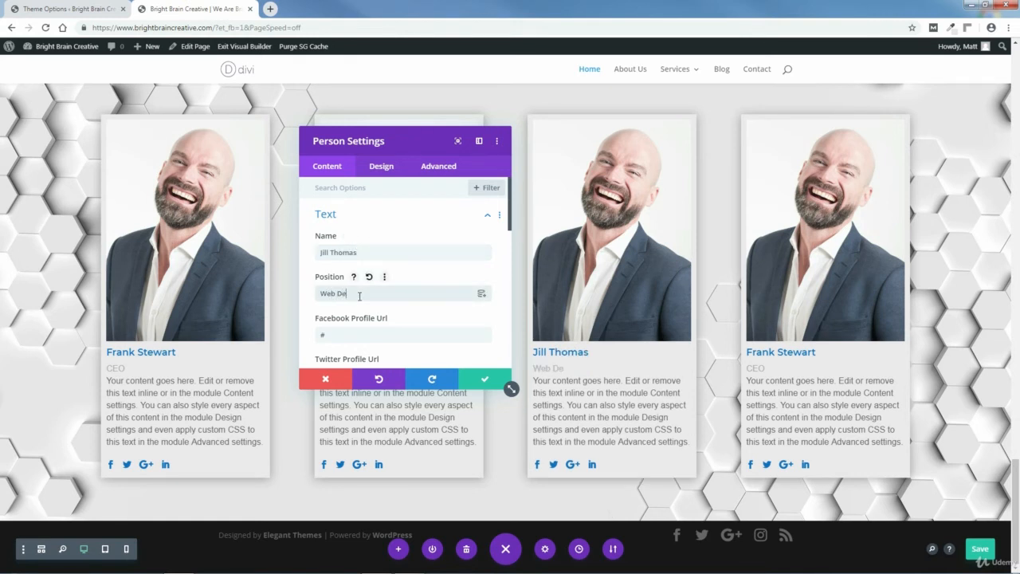
{"action": "type", "text": "sign"}
- Replace the third Person module's image by uploading JILL-1.jpg from the TEAM PHOTOS folder
{"action": "left_click_drag", "start_coordinate": [511, 220], "coordinate": [526, 349]}
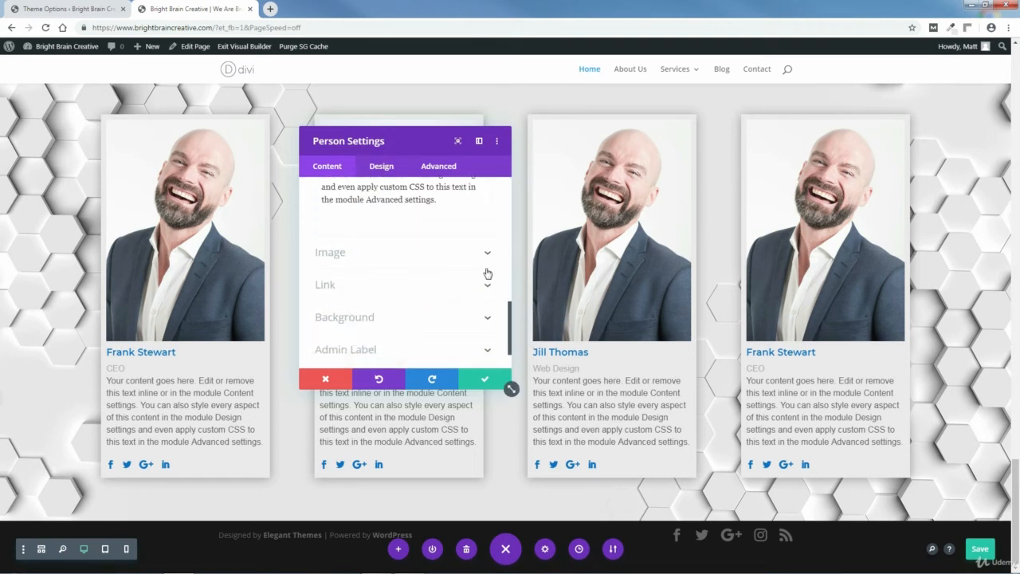
{"action": "left_click", "coordinate": [487, 260]}
{"action": "left_click", "coordinate": [461, 241]}
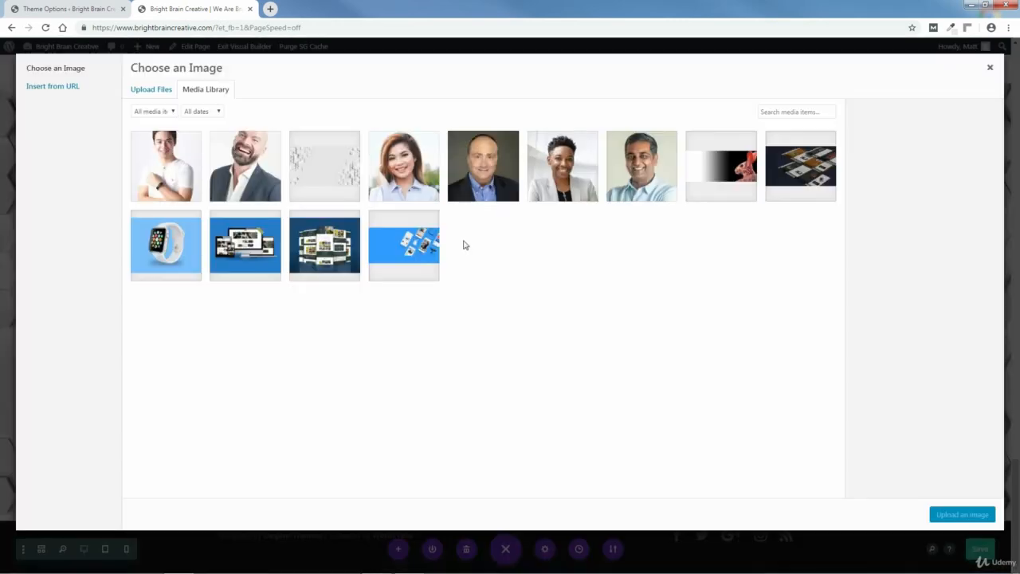
{"action": "left_click", "coordinate": [144, 90]}
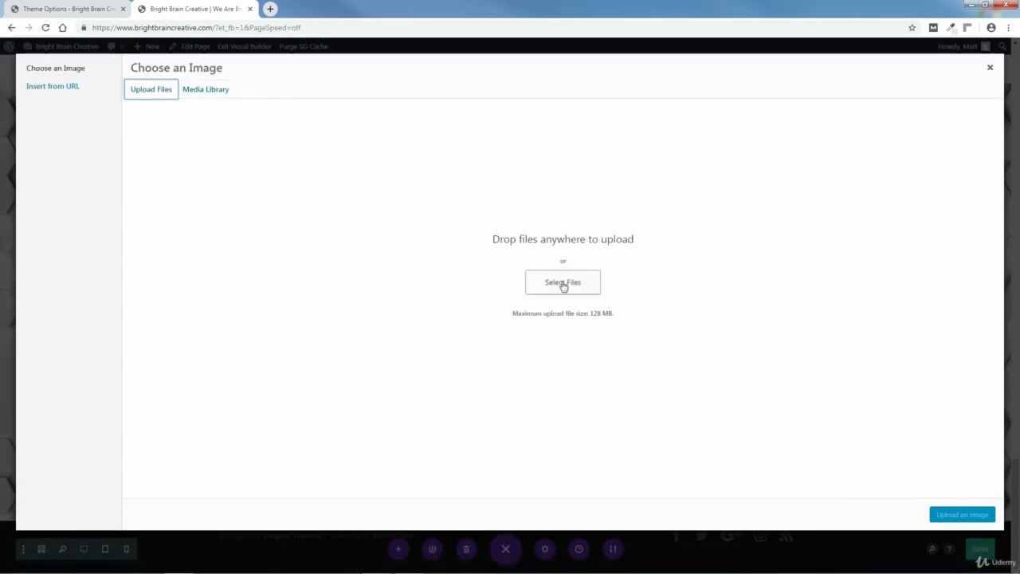
{"action": "left_click", "coordinate": [563, 284]}
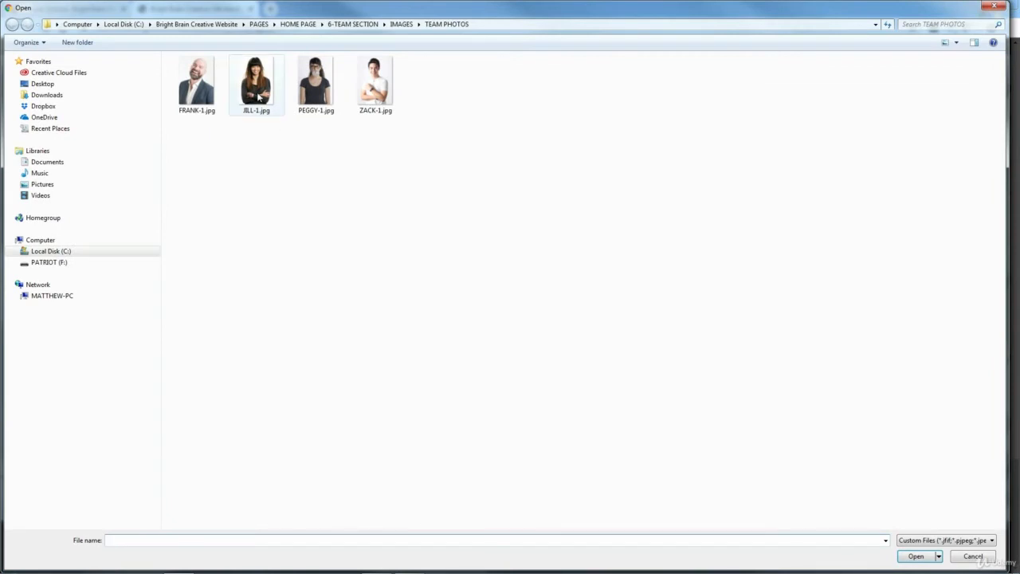
{"action": "left_click", "coordinate": [260, 97]}
{"action": "left_click", "coordinate": [910, 553]}
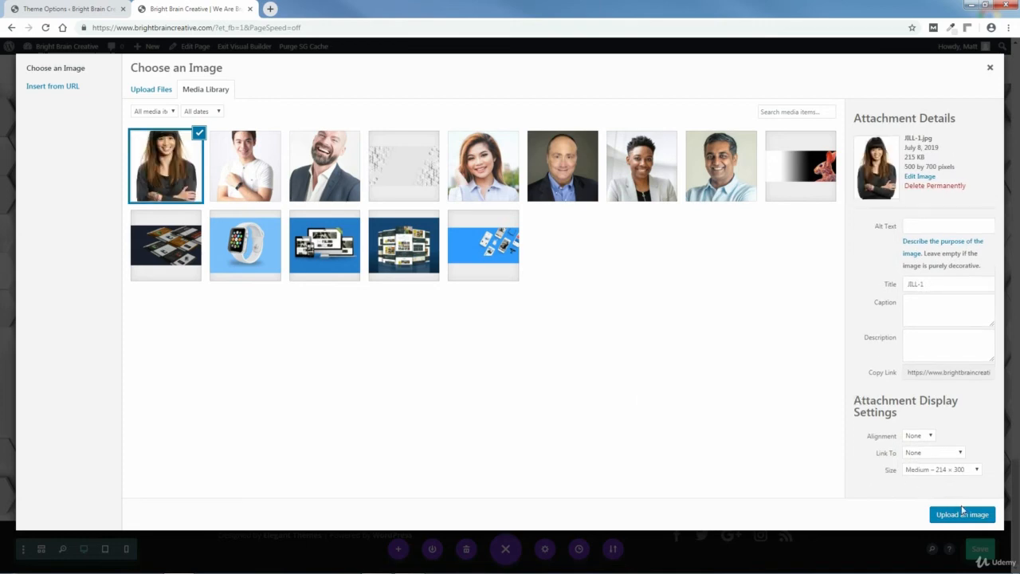
{"action": "left_click", "coordinate": [963, 513]}
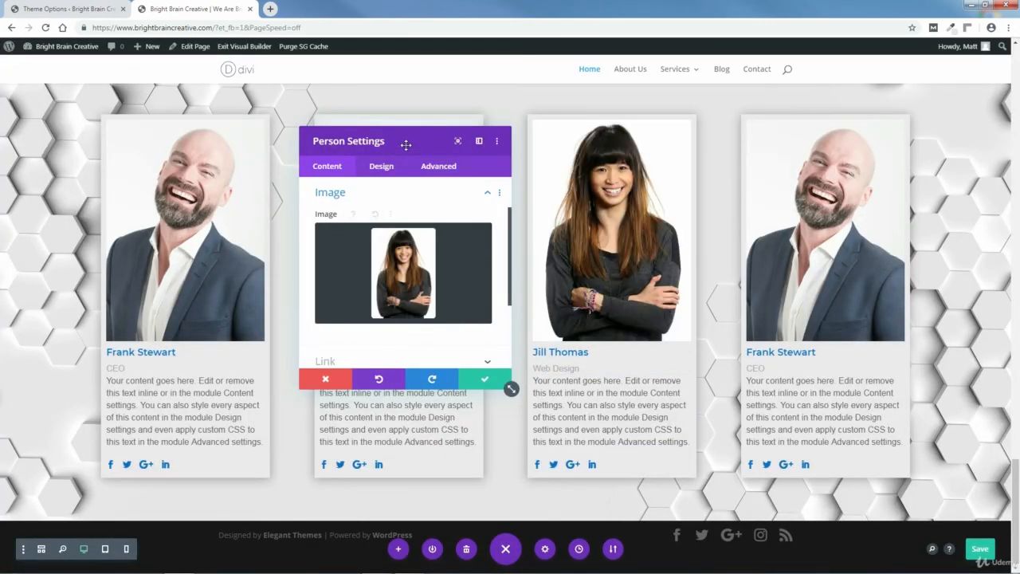
{"action": "left_click_drag", "start_coordinate": [406, 144], "coordinate": [386, 144]}
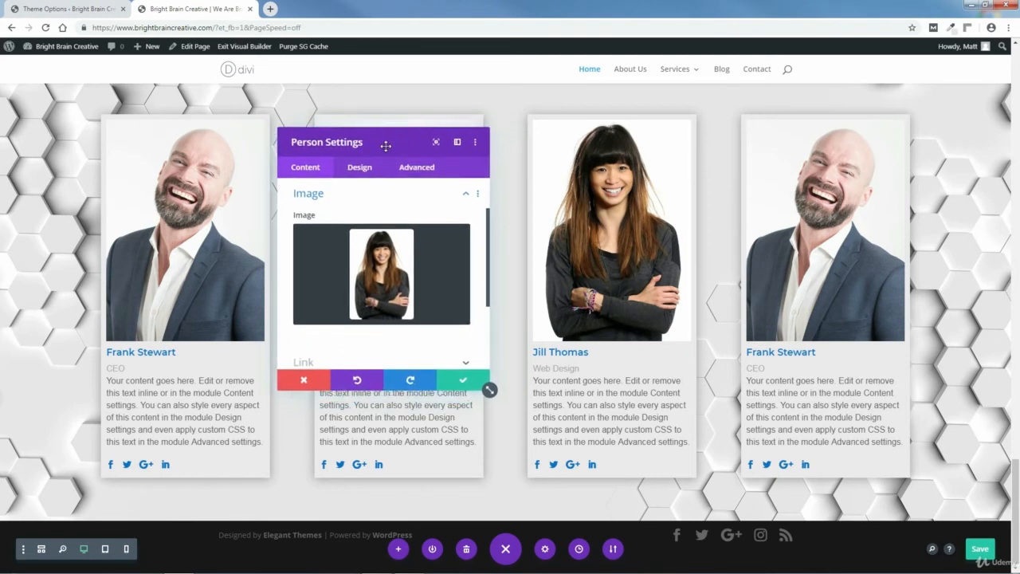
{"action": "left_click", "coordinate": [466, 194]}
- Check the third Person module's slide animation settings and save the module's changes
{"action": "left_click", "coordinate": [361, 167]}
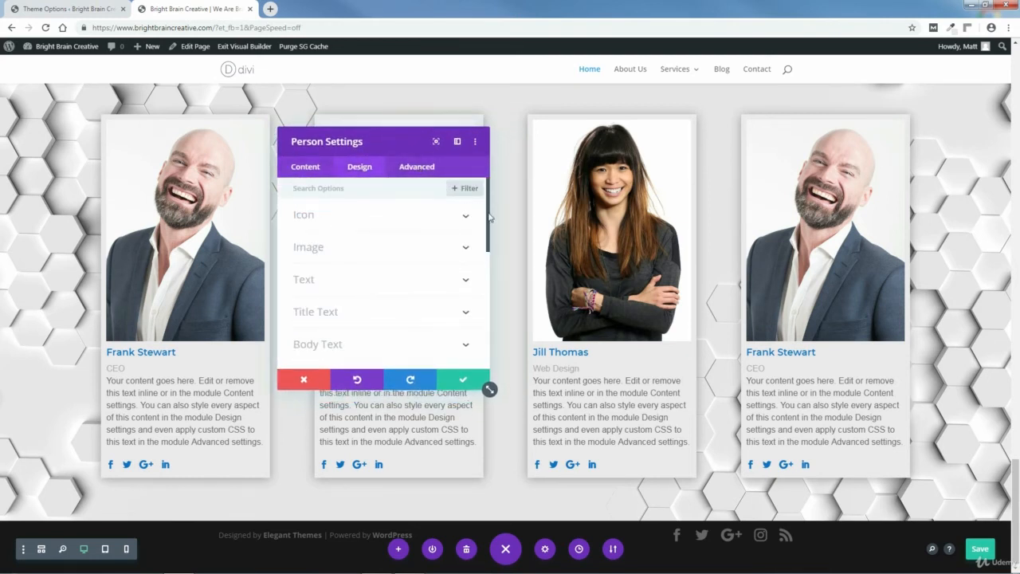
{"action": "left_click_drag", "start_coordinate": [490, 217], "coordinate": [502, 341]}
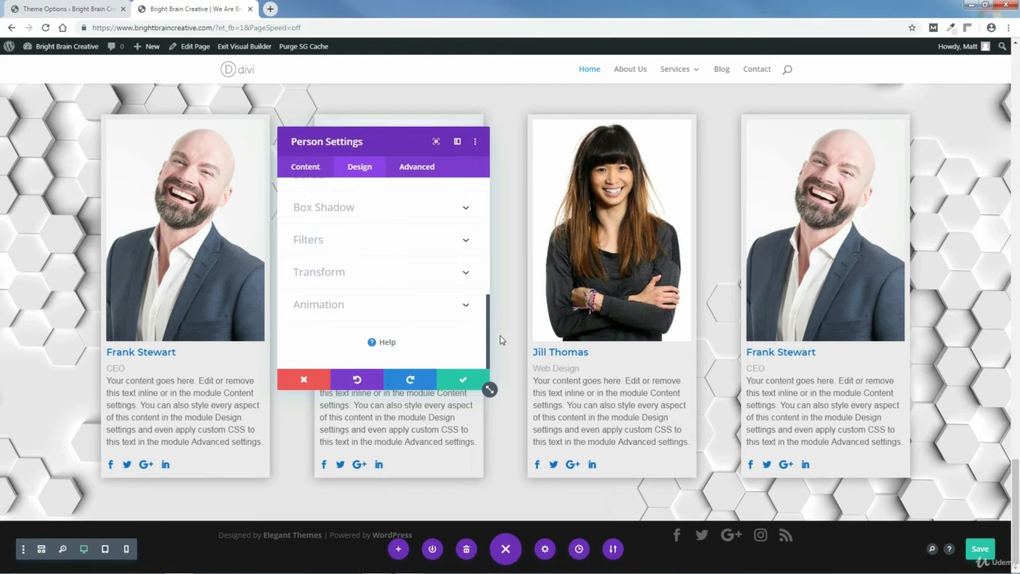
{"action": "left_click", "coordinate": [467, 306]}
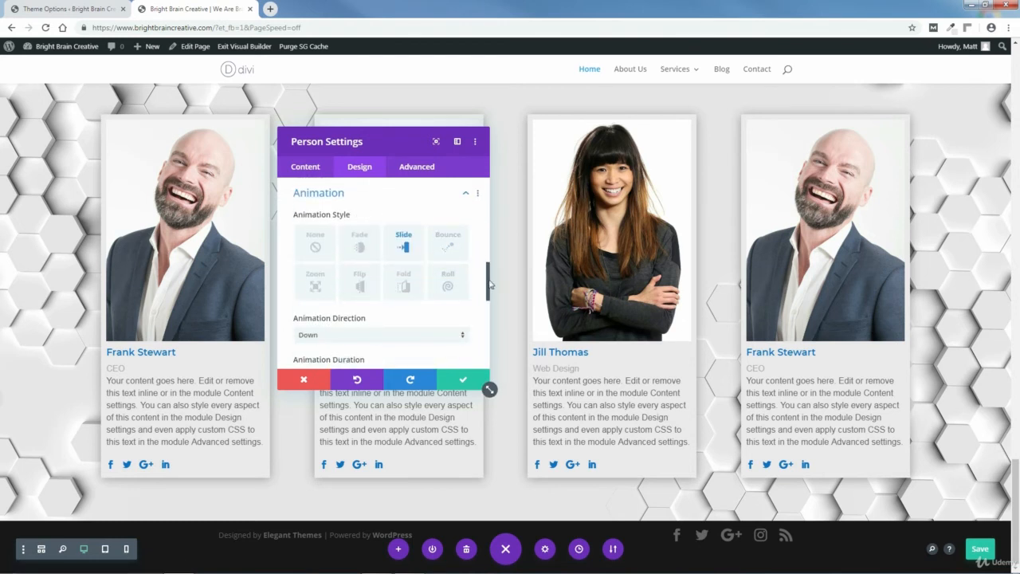
{"action": "mouse_move", "coordinate": [490, 285]}
{"action": "left_mouse_down"}
{"action": "mouse_move", "coordinate": [490, 298]}
{"action": "mouse_move", "coordinate": [485, 284]}
{"action": "left_mouse_up"}
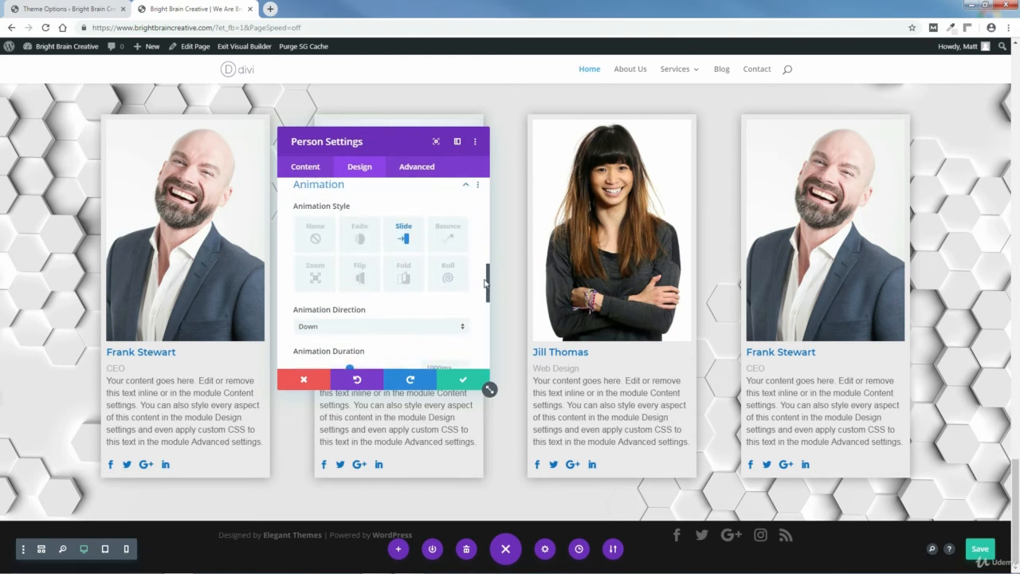
{"action": "left_click", "coordinate": [462, 386]}
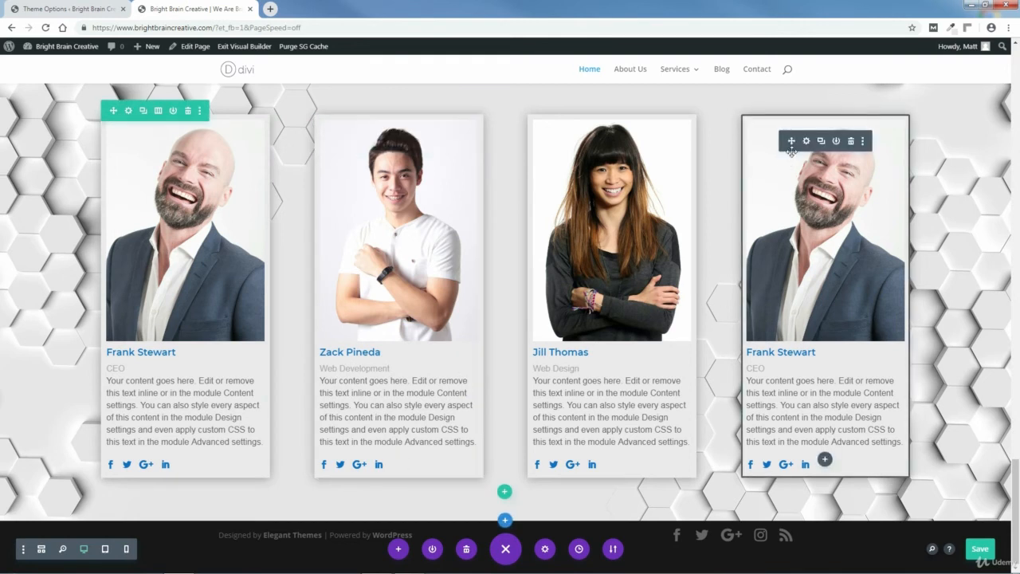
- Replace the fourth Person module's name with the new team member's full name and set the position to SEO & Marketing
{"action": "left_click", "coordinate": [806, 141]}
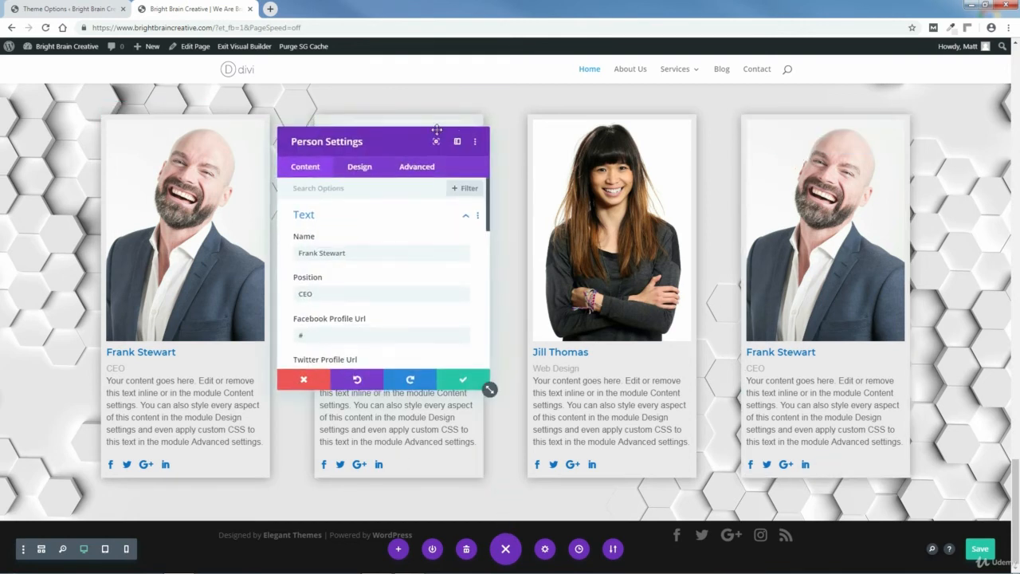
{"action": "left_click_drag", "start_coordinate": [437, 129], "coordinate": [482, 128]}
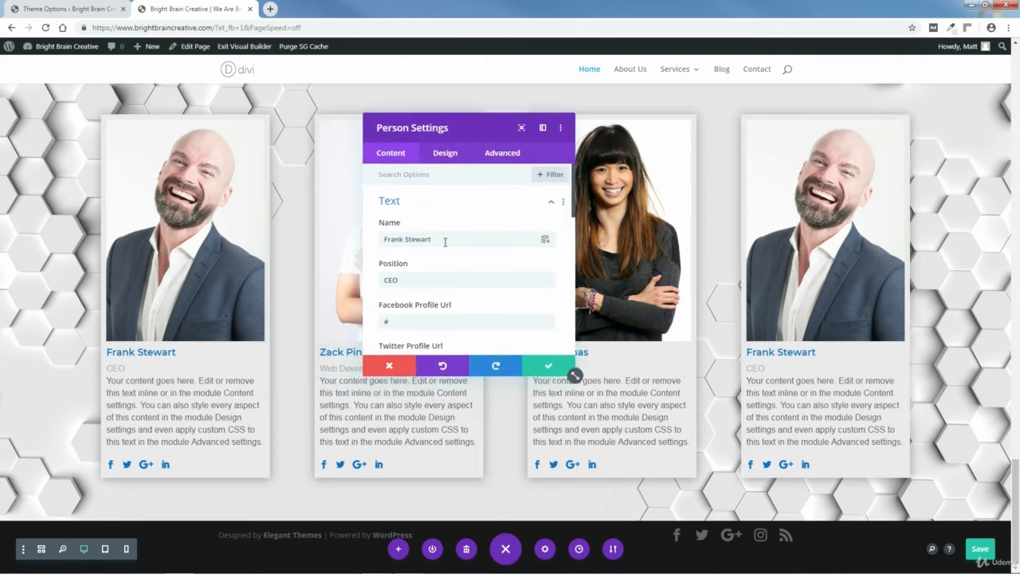
{"action": "left_click_drag", "start_coordinate": [445, 241], "coordinate": [365, 248]}
{"action": "key", "text": "BackSpace"}
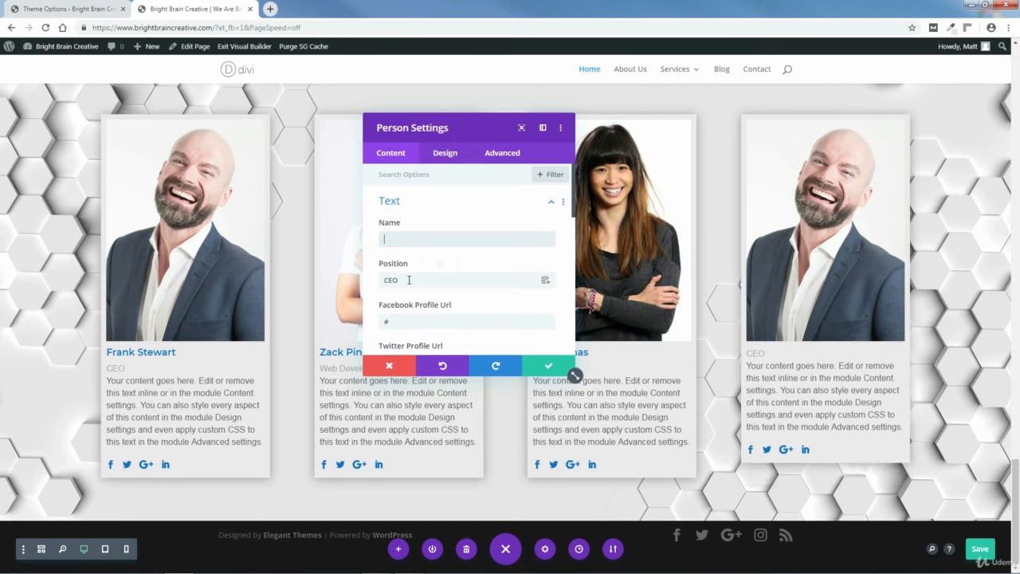
{"action": "left_click_drag", "start_coordinate": [409, 280], "coordinate": [375, 282]}
{"action": "key", "text": "BackSpace"}
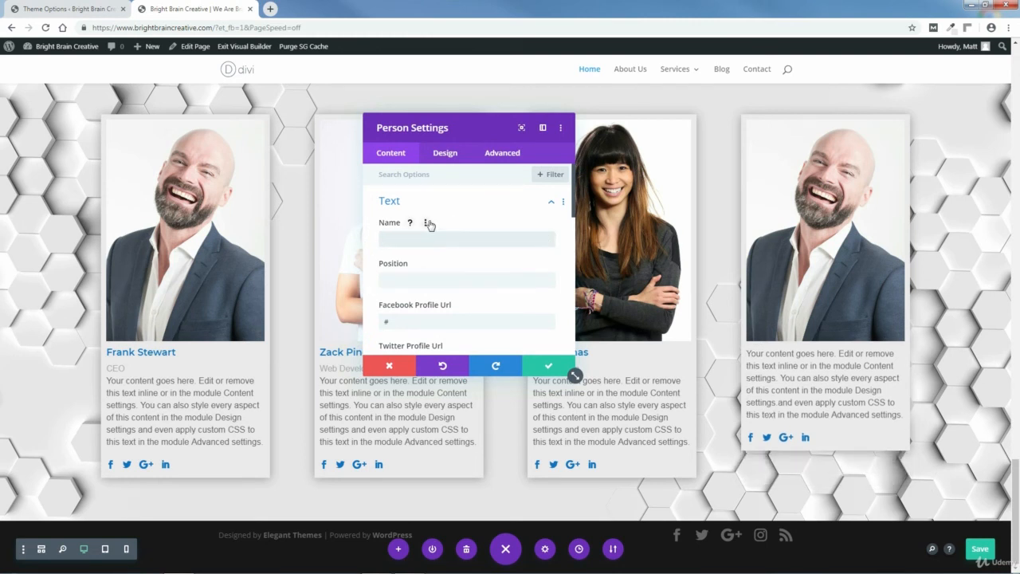
{"action": "type", "text": "Peggy Miller"}
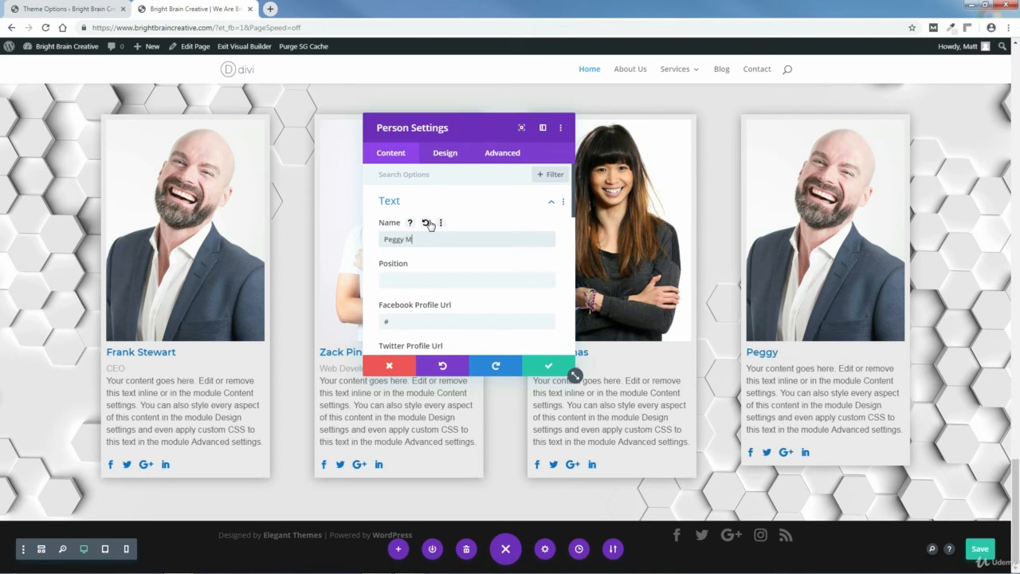
{"action": "left_click", "coordinate": [405, 280]}
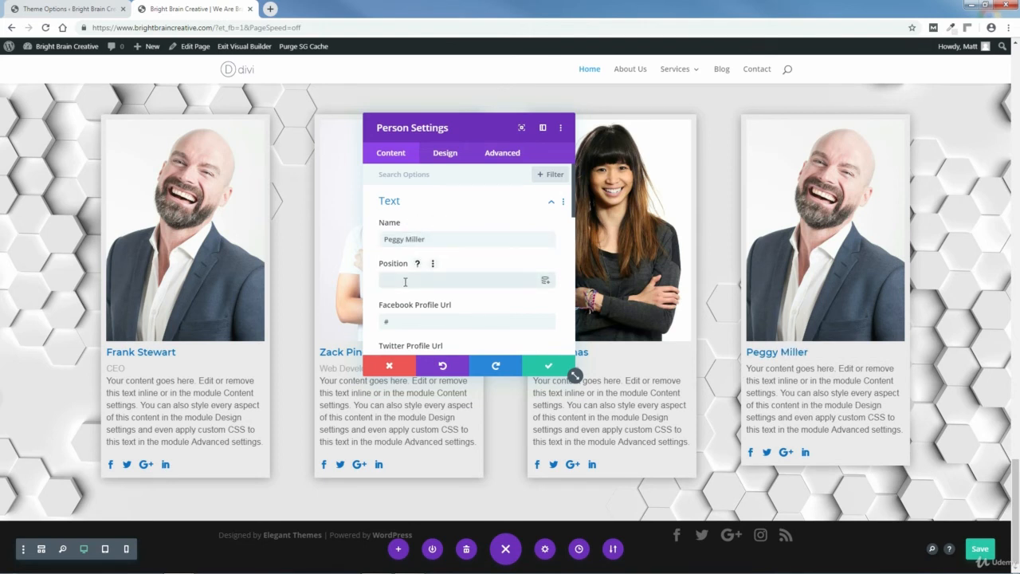
{"action": "type", "text": "SEO & Marketing"}
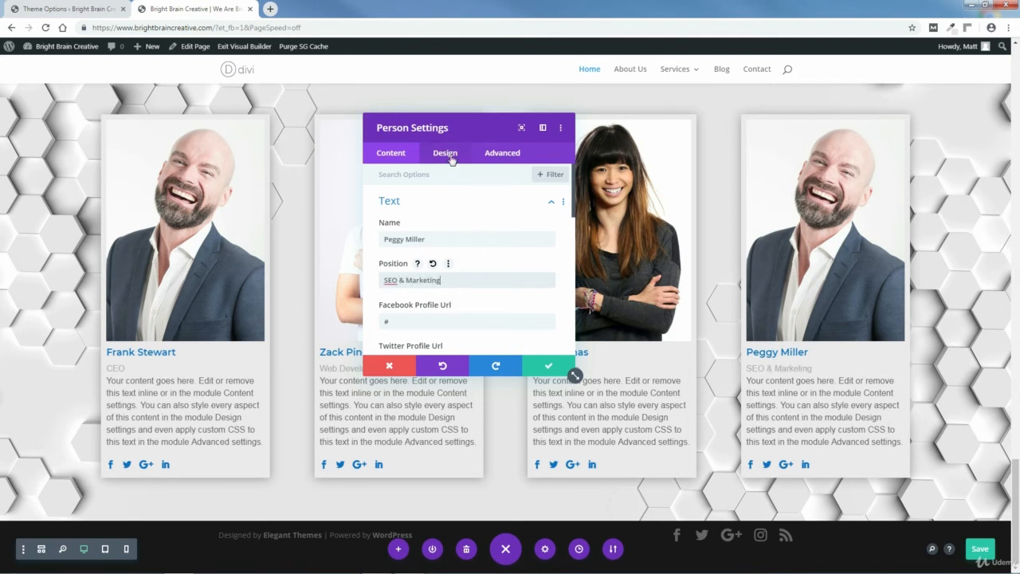
- Replace the fourth Person module's image by uploading PEGGY-1.jpg from the TEAM PHOTOS folder
{"action": "left_click_drag", "start_coordinate": [575, 206], "coordinate": [574, 323]}
{"action": "left_click", "coordinate": [550, 284]}
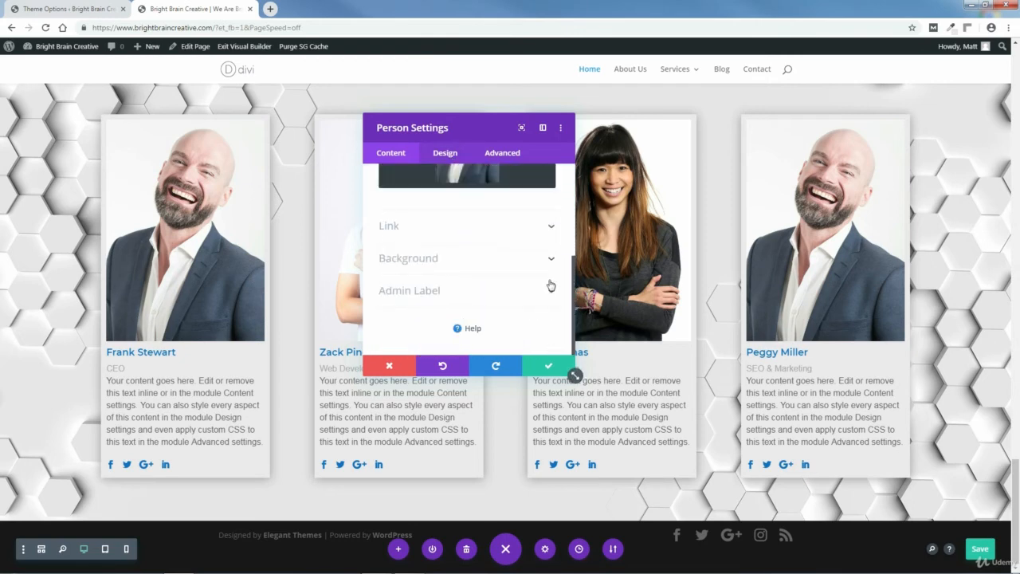
{"action": "left_click", "coordinate": [526, 232]}
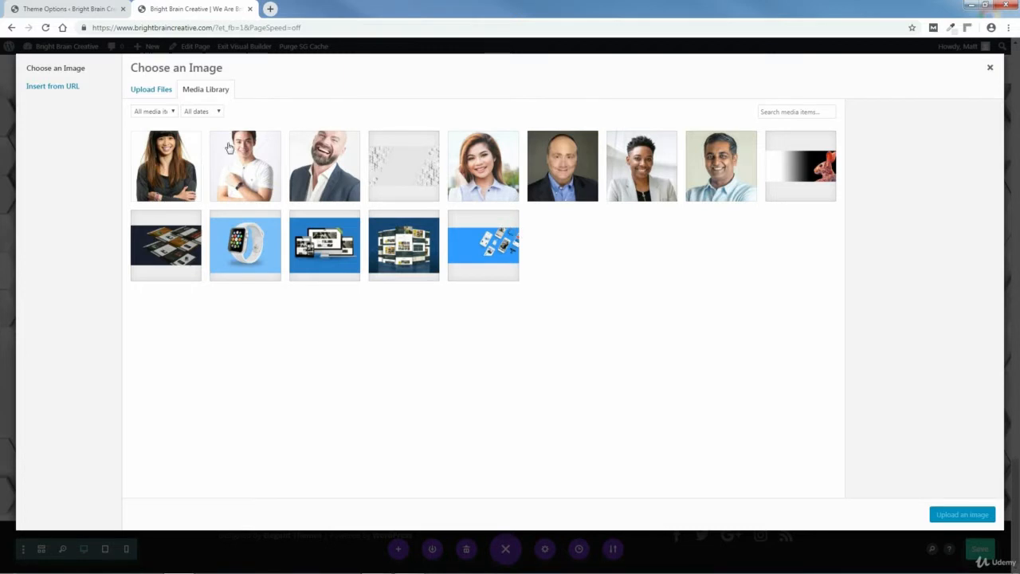
{"action": "left_click", "coordinate": [156, 90]}
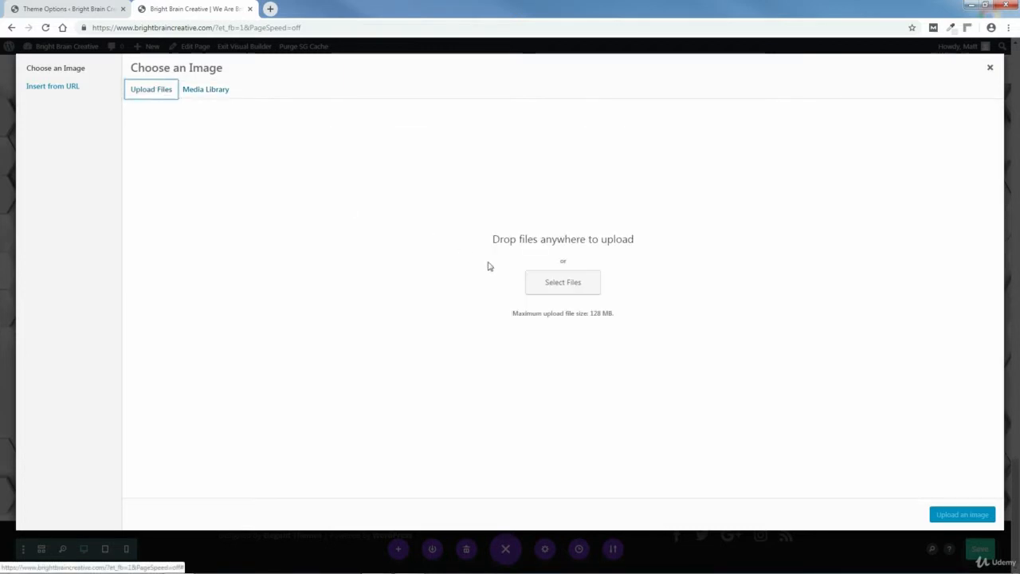
{"action": "left_click", "coordinate": [568, 285]}
{"action": "left_click", "coordinate": [316, 84]}
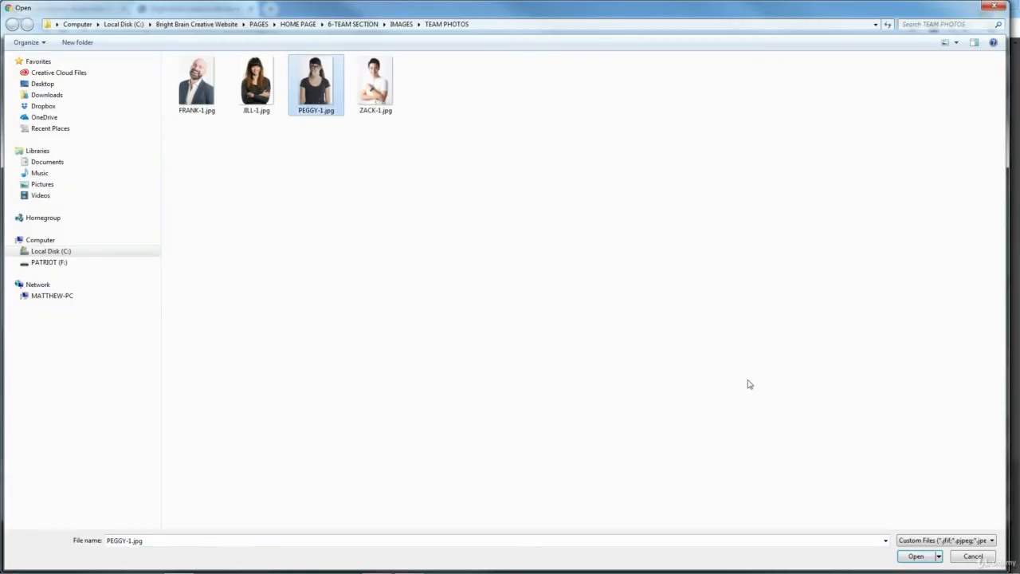
{"action": "left_click", "coordinate": [916, 555]}
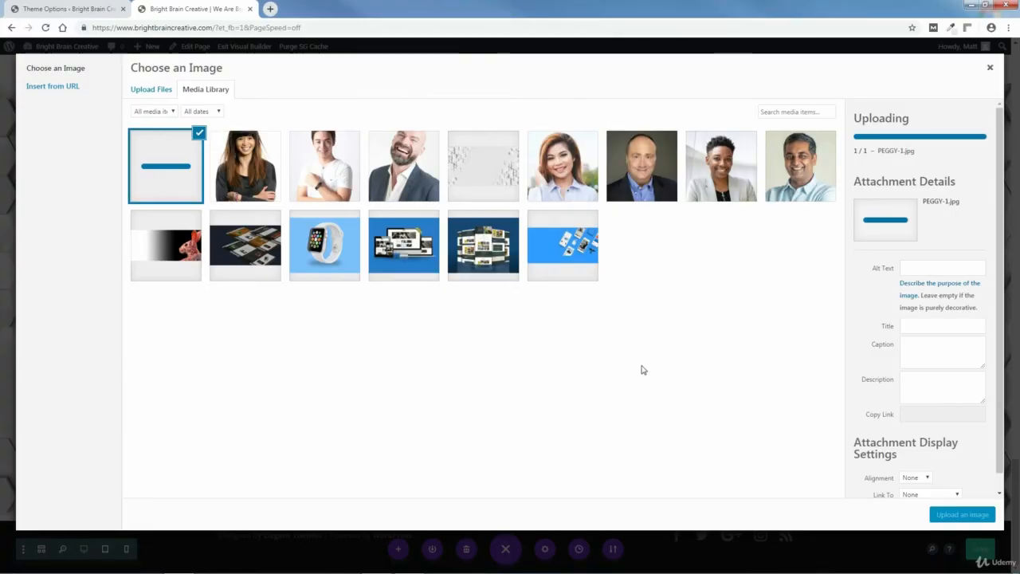
{"action": "left_click", "coordinate": [962, 515]}
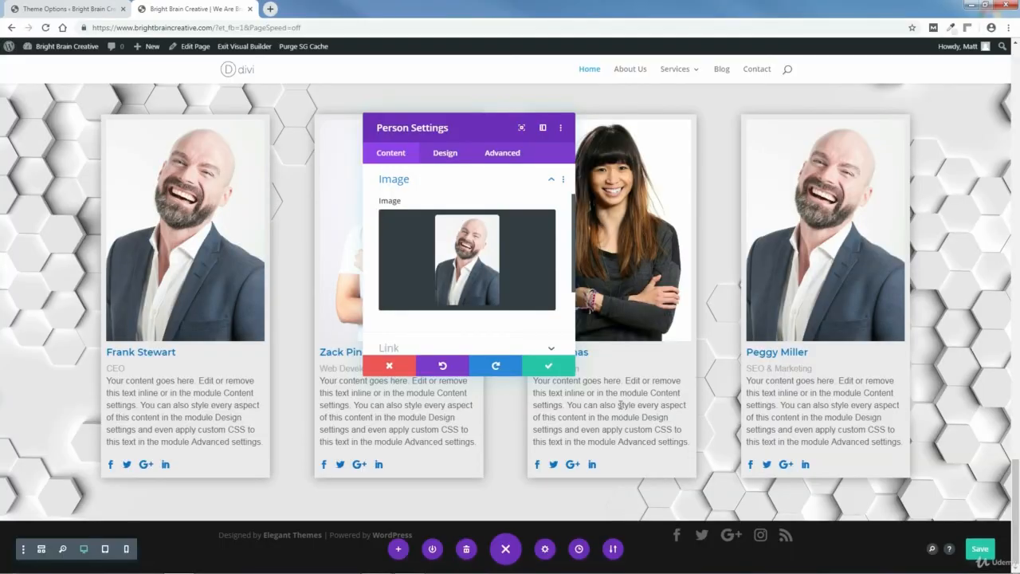
- Set the fourth Person module's slide animation direction to Up and save the module's changes
{"action": "left_click", "coordinate": [446, 153]}
{"action": "left_click_drag", "start_coordinate": [573, 186], "coordinate": [583, 352]}
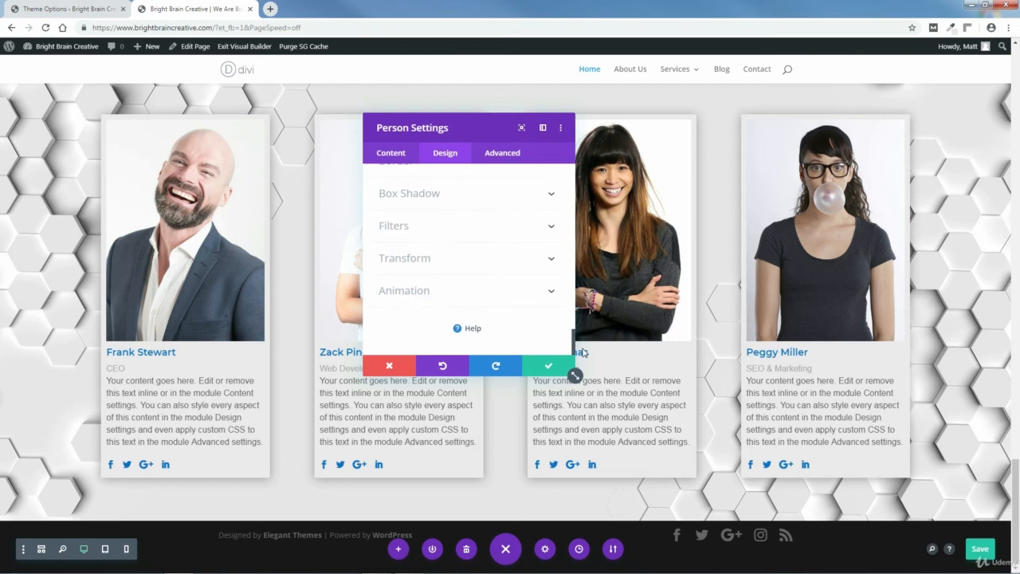
{"action": "left_click", "coordinate": [548, 292]}
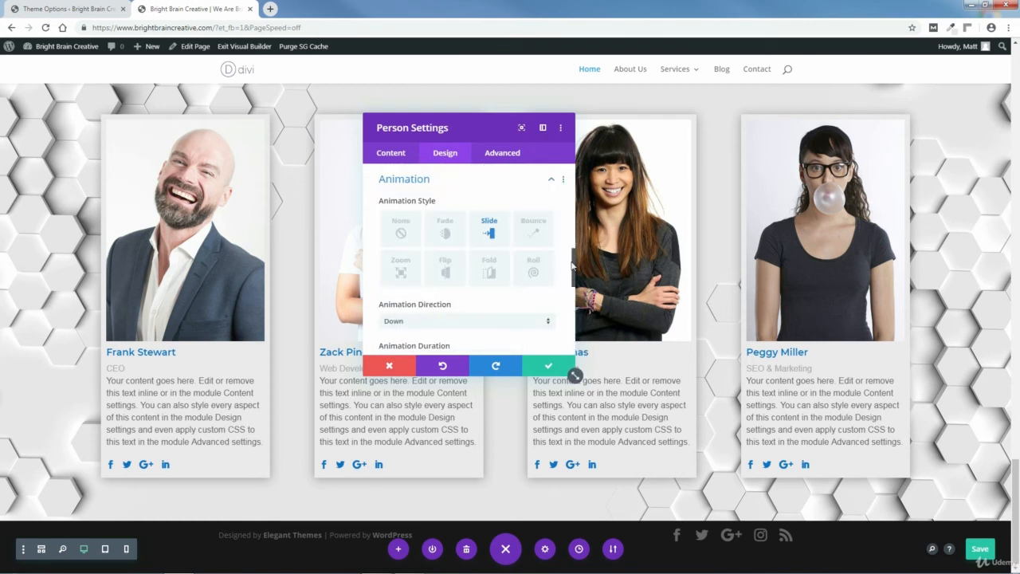
{"action": "scroll", "coordinate": [572, 265], "scroll_direction": "down", "scroll_amount": 1}
{"action": "left_click", "coordinate": [436, 287]}
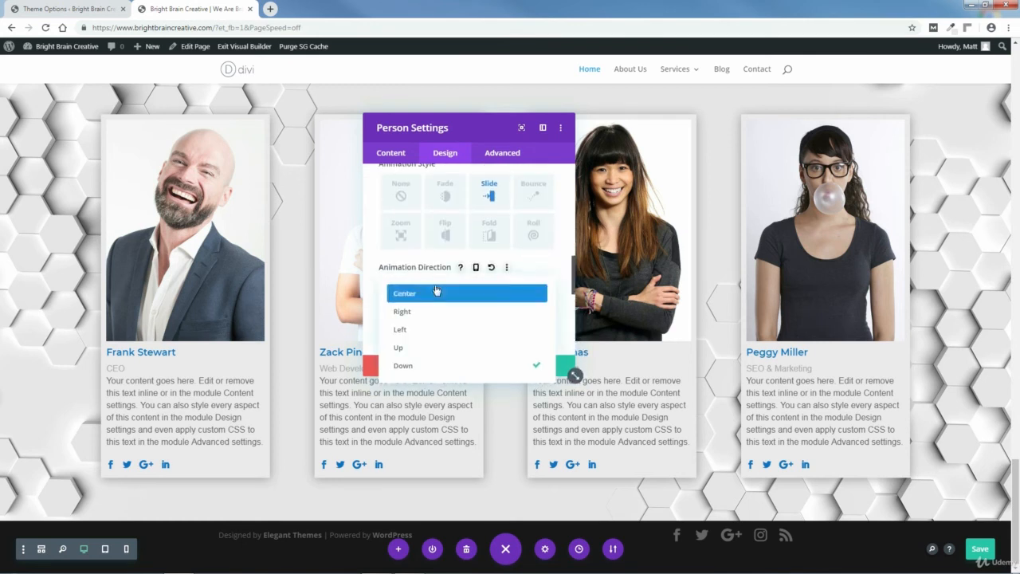
{"action": "left_click", "coordinate": [405, 348]}
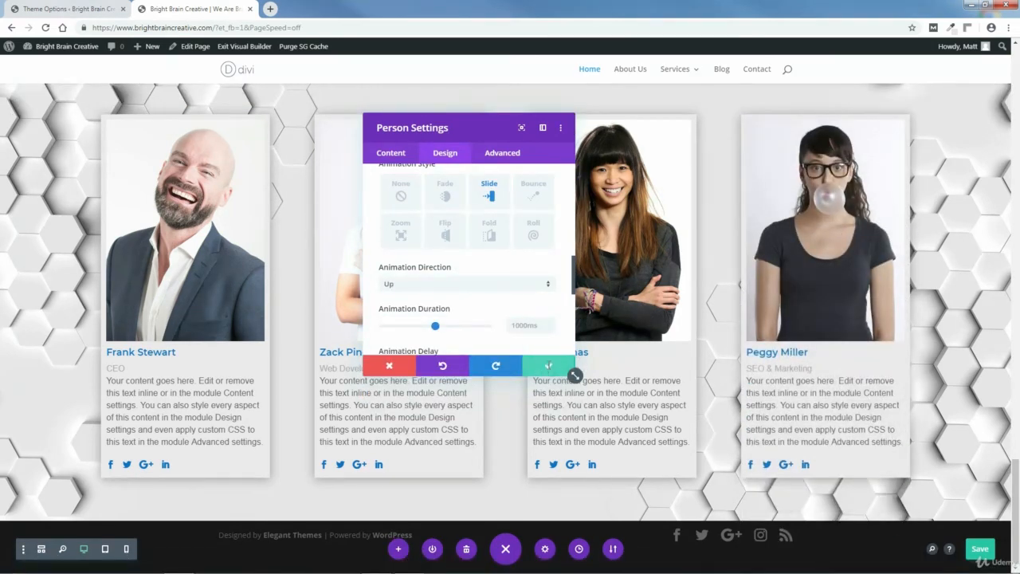
{"action": "left_click", "coordinate": [567, 369]}
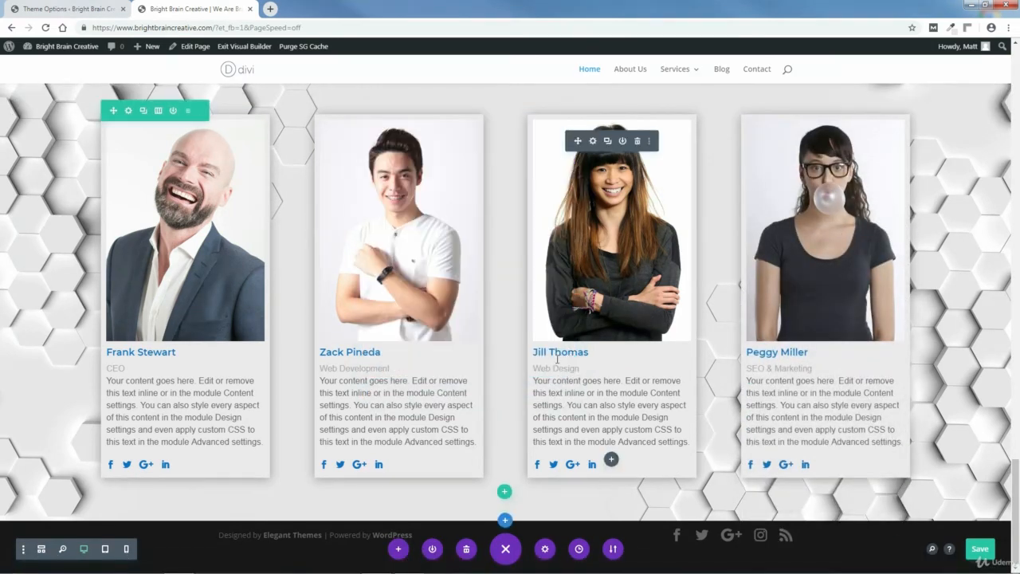
- Save the page, exit the Visual Builder and view the team section on the live home page
{"action": "left_click", "coordinate": [981, 551]}
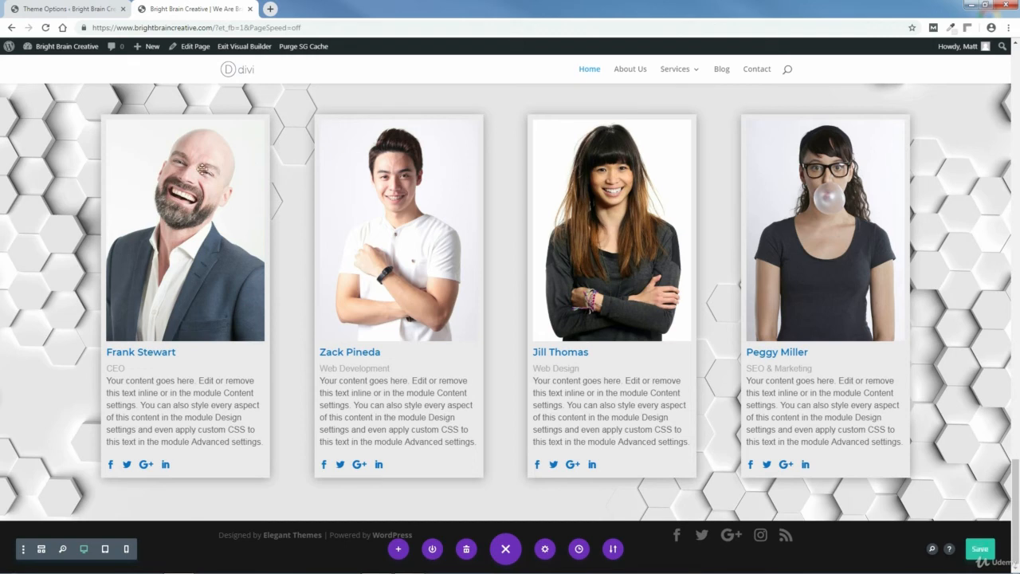
{"action": "left_click", "coordinate": [233, 48]}
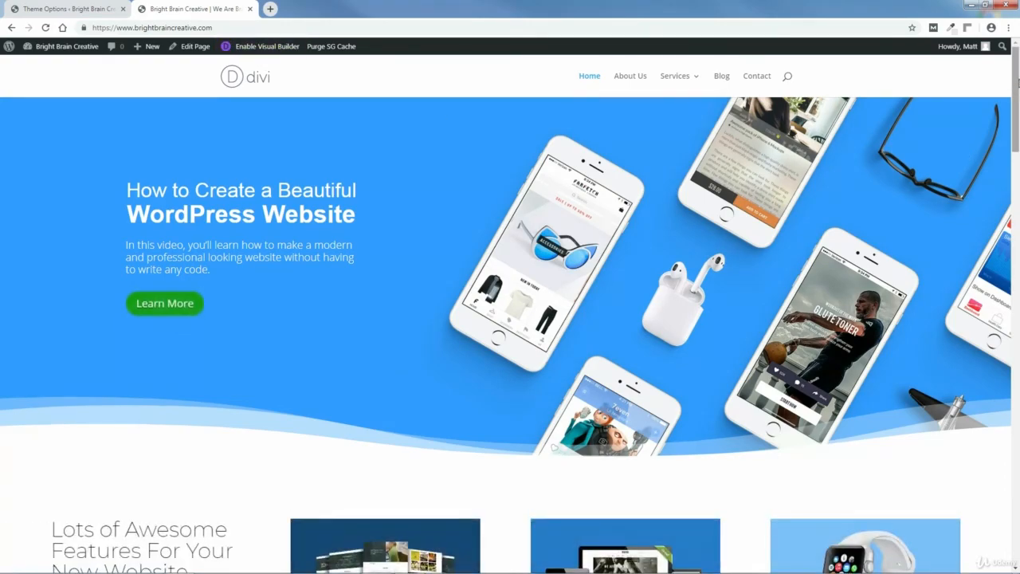
{"action": "left_click_drag", "start_coordinate": [1018, 83], "coordinate": [1018, 502]}
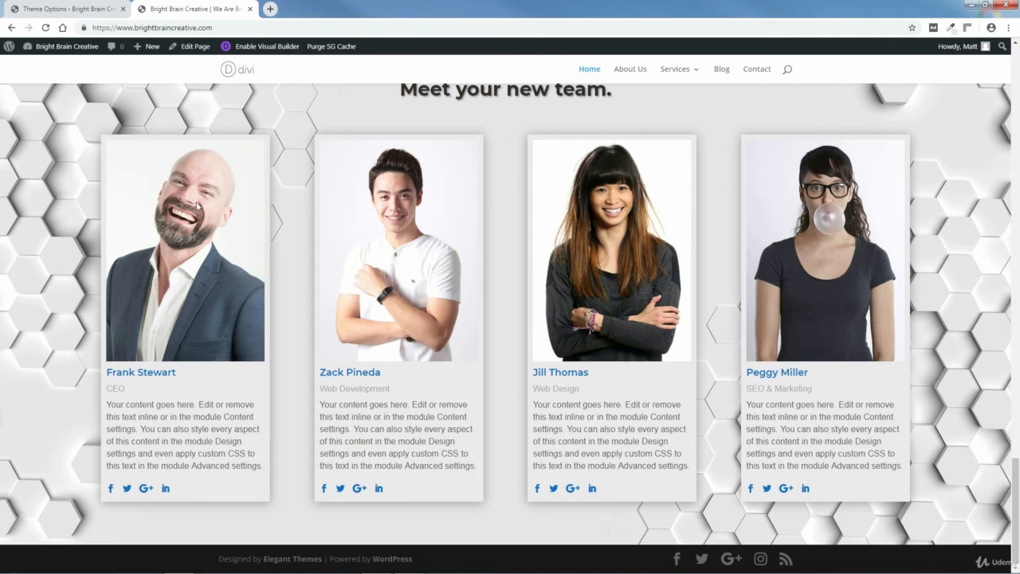
- Reopen the home page in the Visual Builder at the team section and expand the page settings controls
{"action": "left_click", "coordinate": [263, 48]}
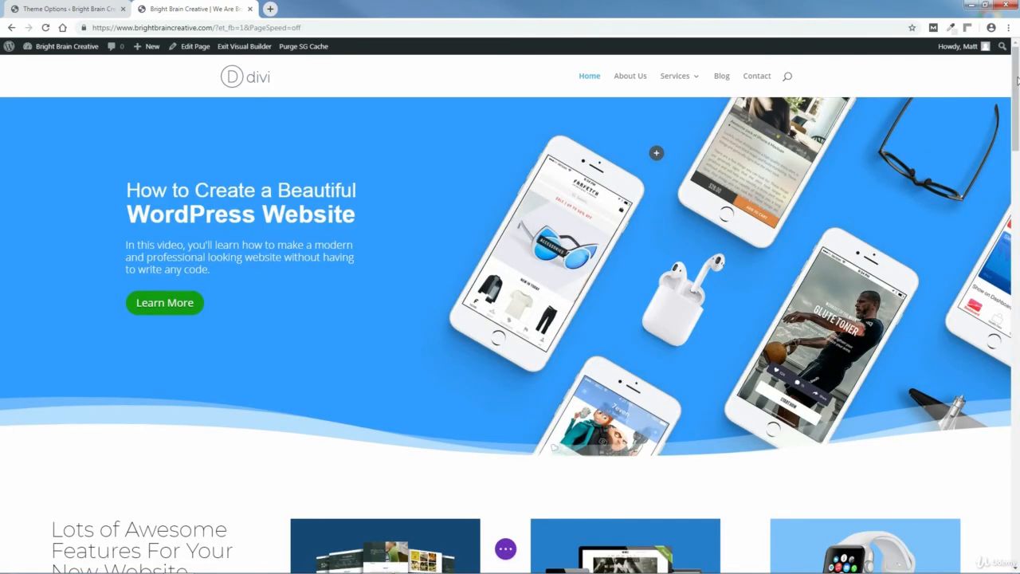
{"action": "left_click_drag", "start_coordinate": [1014, 119], "coordinate": [1013, 518]}
{"action": "left_click", "coordinate": [505, 548]}
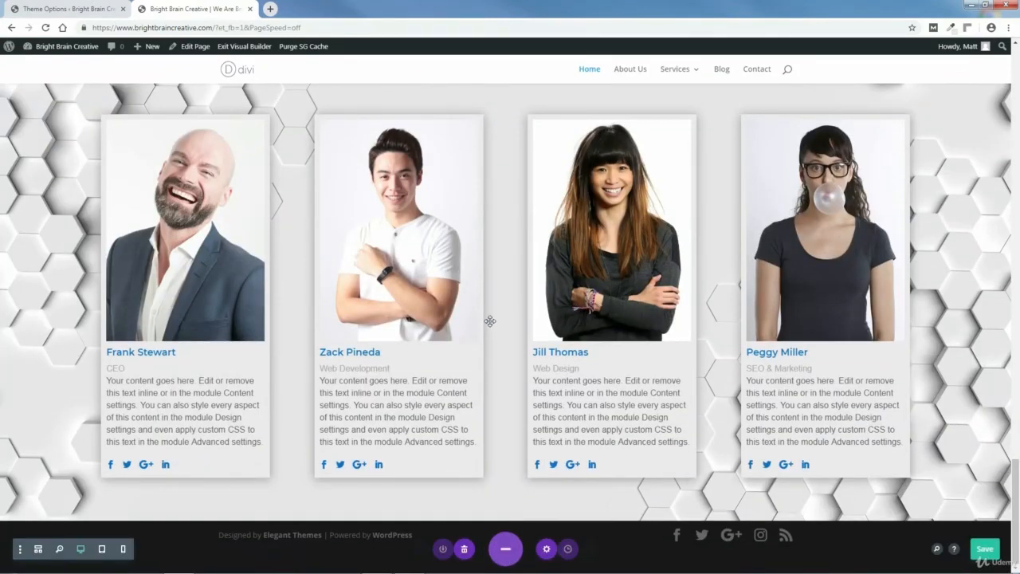
- Set the first Person module's hover top margin to -35px and compare its default and hover spacing
{"action": "mouse_move", "coordinate": [175, 186]}
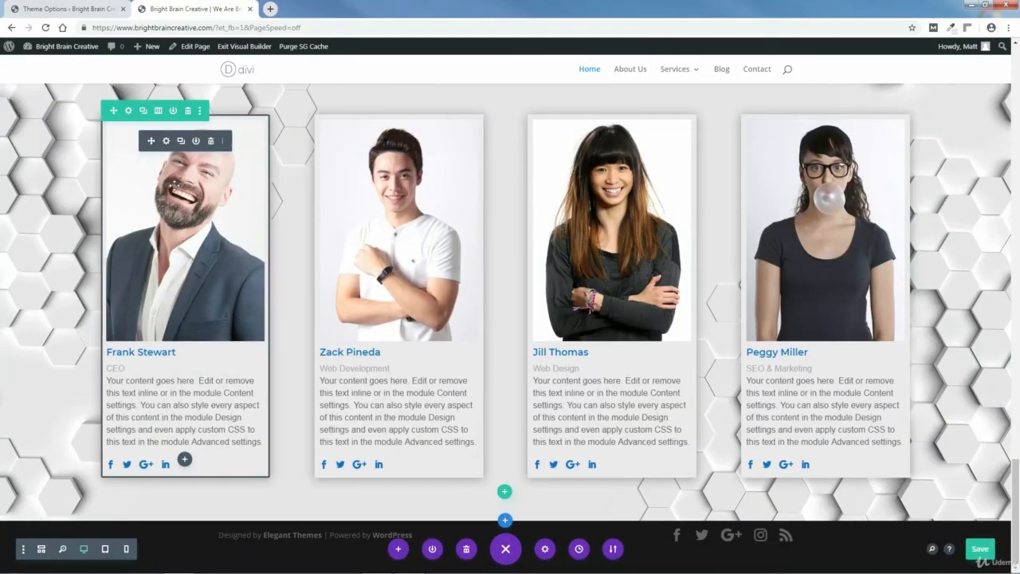
{"action": "left_click", "coordinate": [166, 142]}
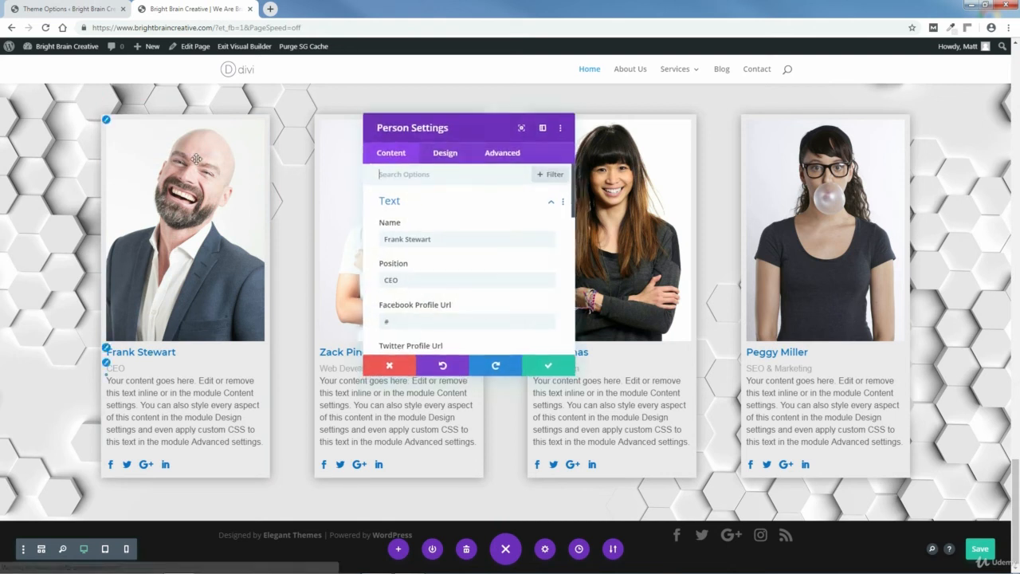
{"action": "left_click", "coordinate": [445, 155]}
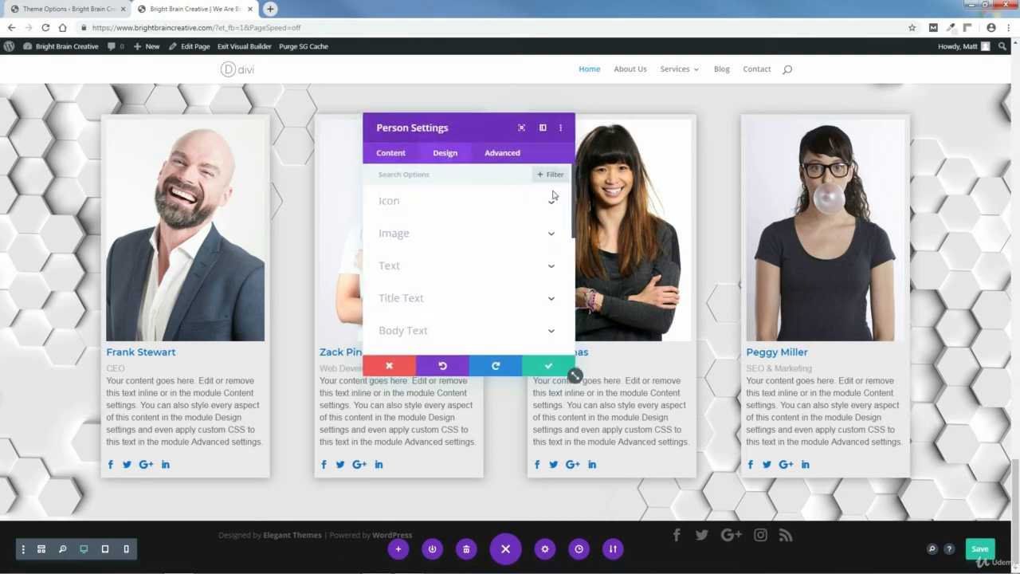
{"action": "scroll", "coordinate": [402, 224], "scroll_direction": "down", "scroll_amount": 5}
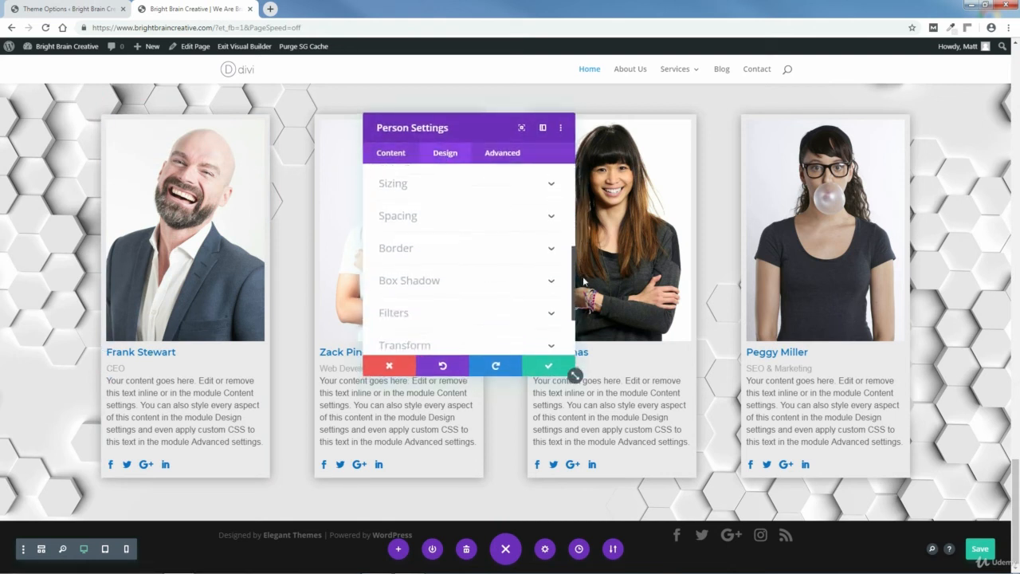
{"action": "left_click", "coordinate": [401, 220]}
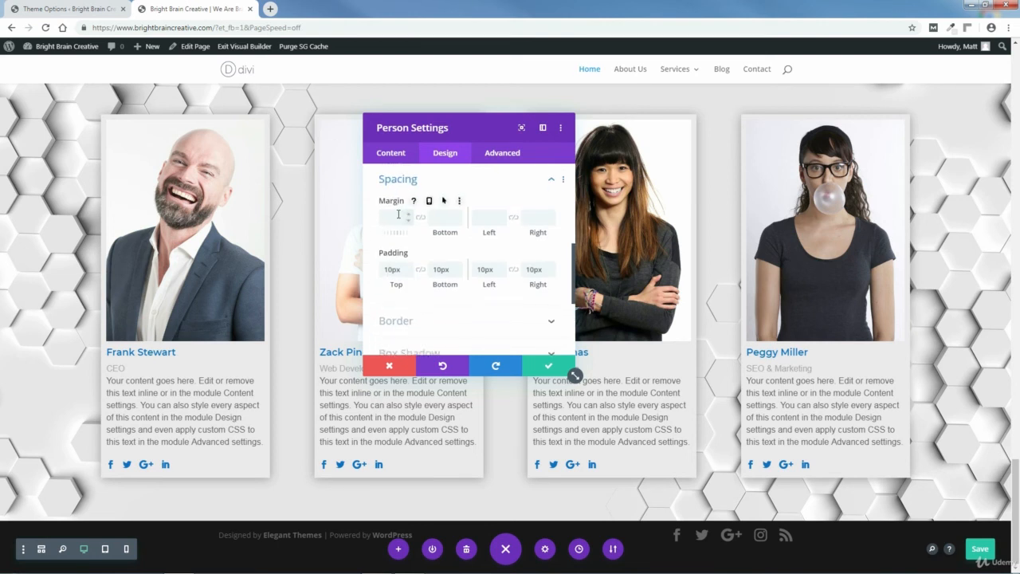
{"action": "left_click", "coordinate": [445, 201]}
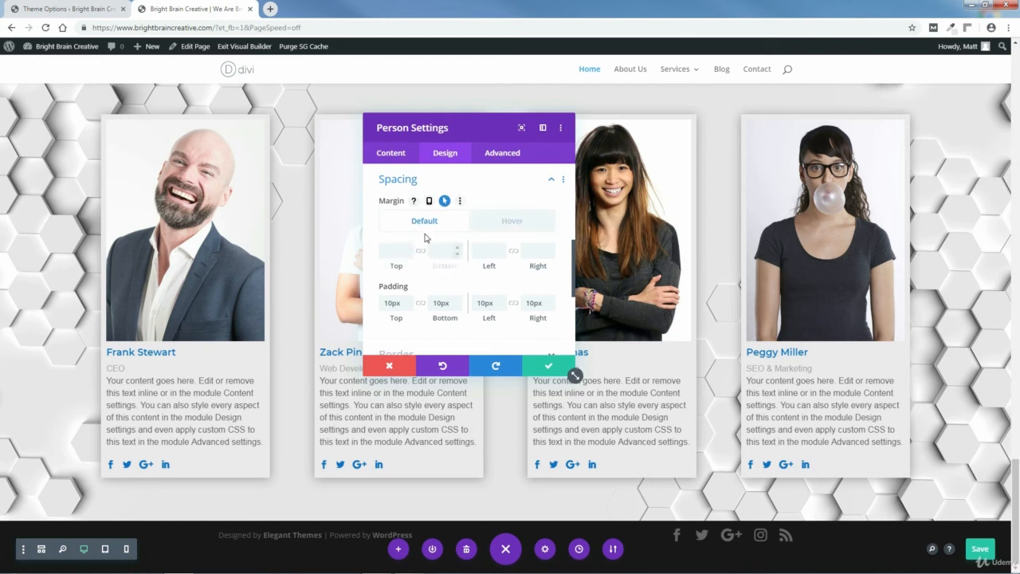
{"action": "left_click", "coordinate": [515, 224]}
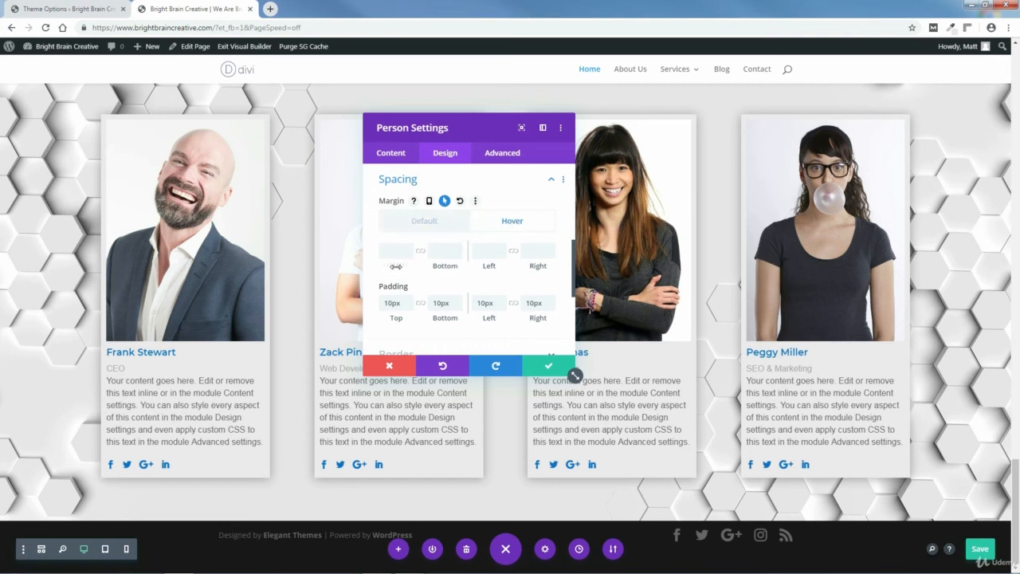
{"action": "left_click_drag", "start_coordinate": [395, 266], "coordinate": [377, 274]}
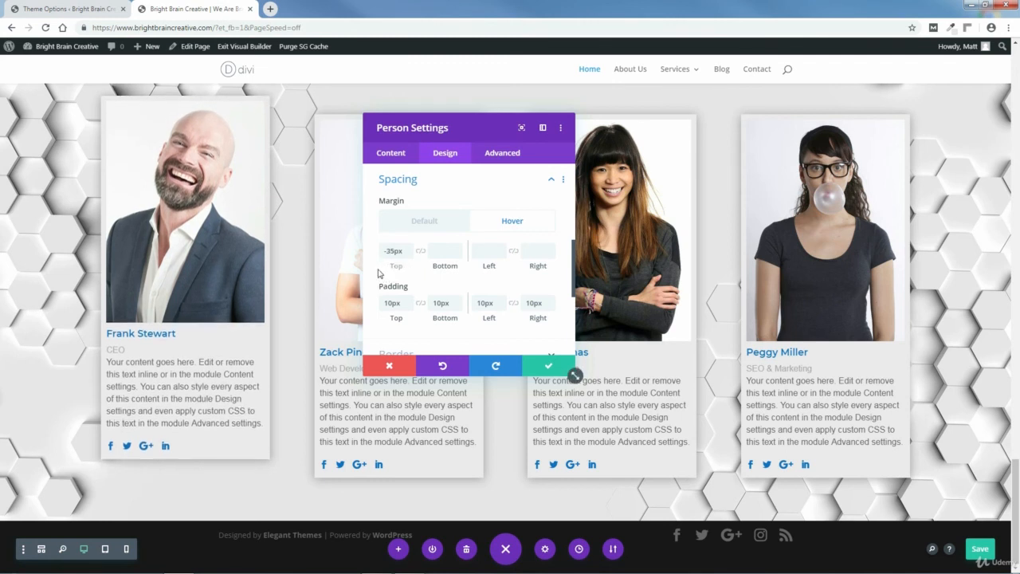
{"action": "left_click", "coordinate": [424, 221]}
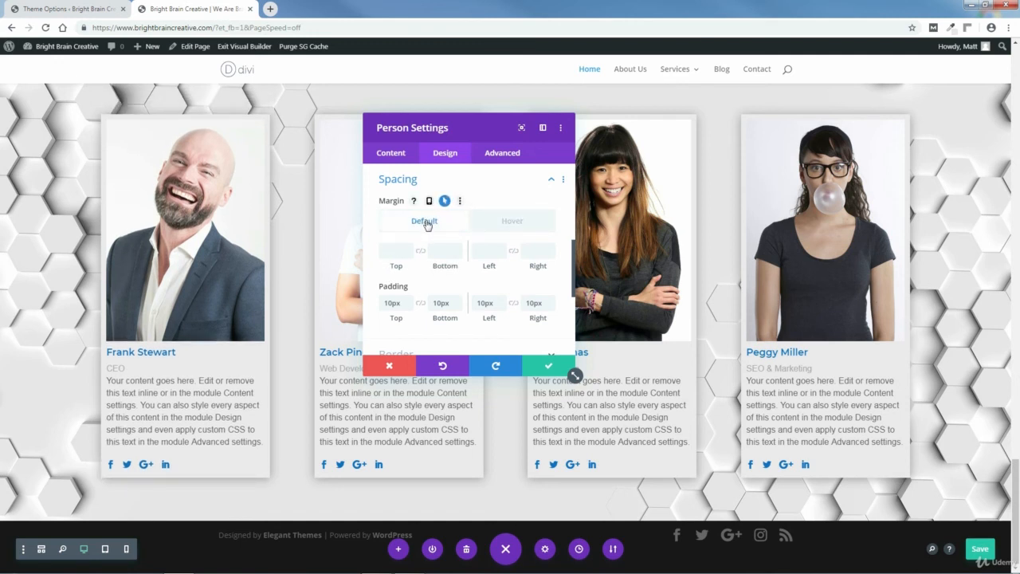
{"action": "left_click", "coordinate": [514, 224]}
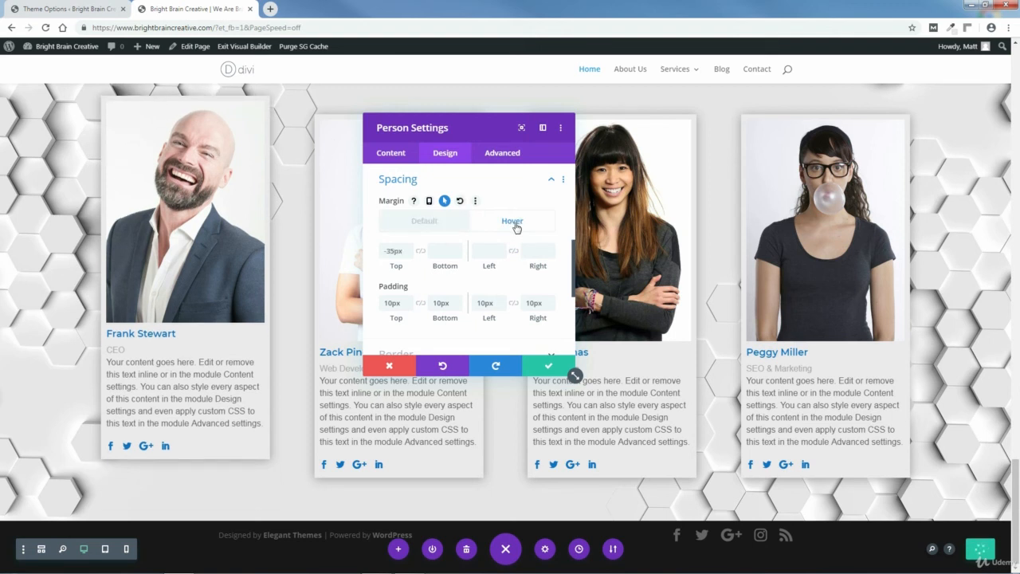
{"action": "left_click", "coordinate": [423, 224]}
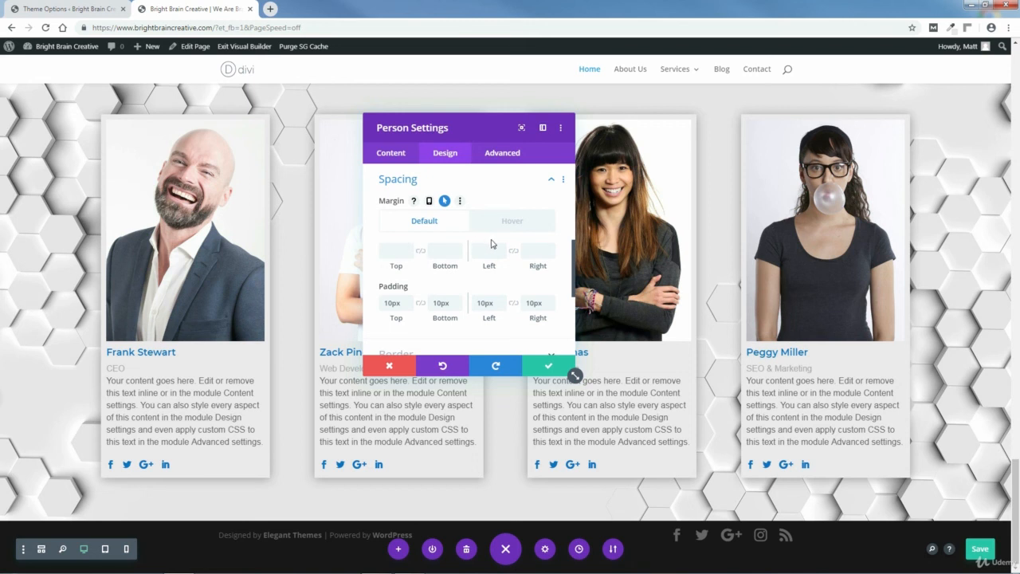
- Extend the first Person module's margin to All Persons throughout This Page and save the module's changes
{"action": "left_click", "coordinate": [460, 202]}
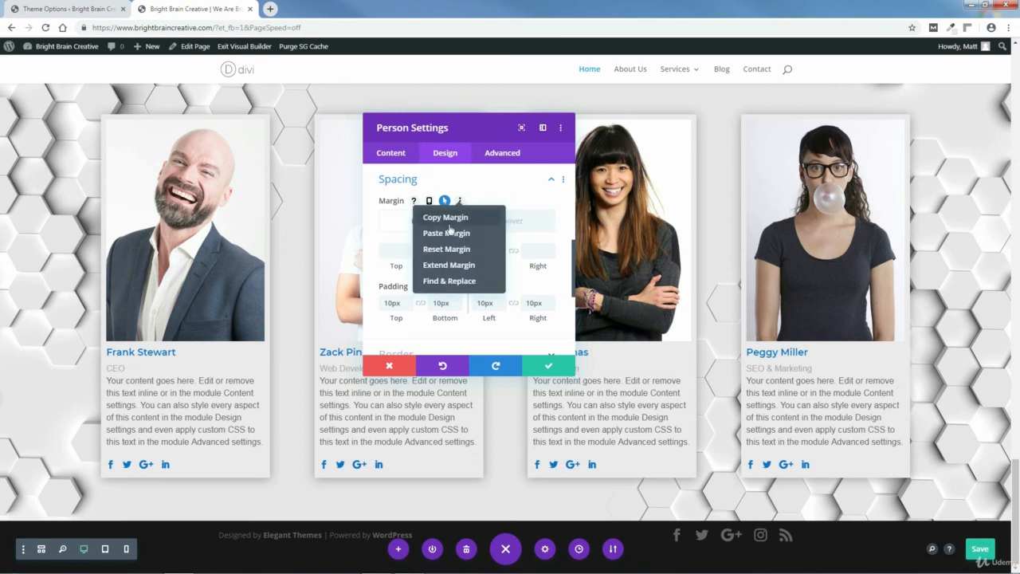
{"action": "left_click", "coordinate": [448, 267]}
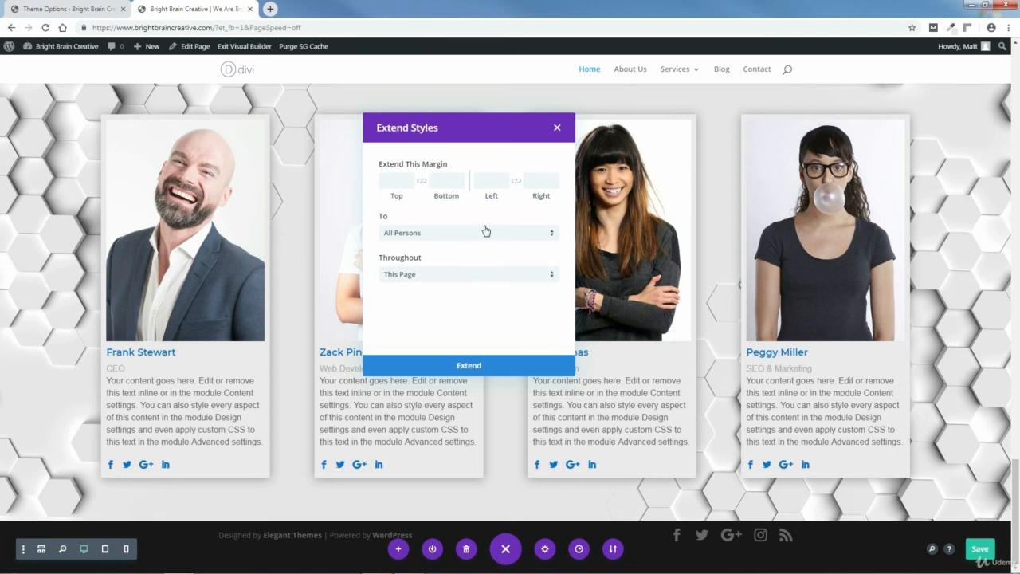
{"action": "left_click", "coordinate": [453, 281]}
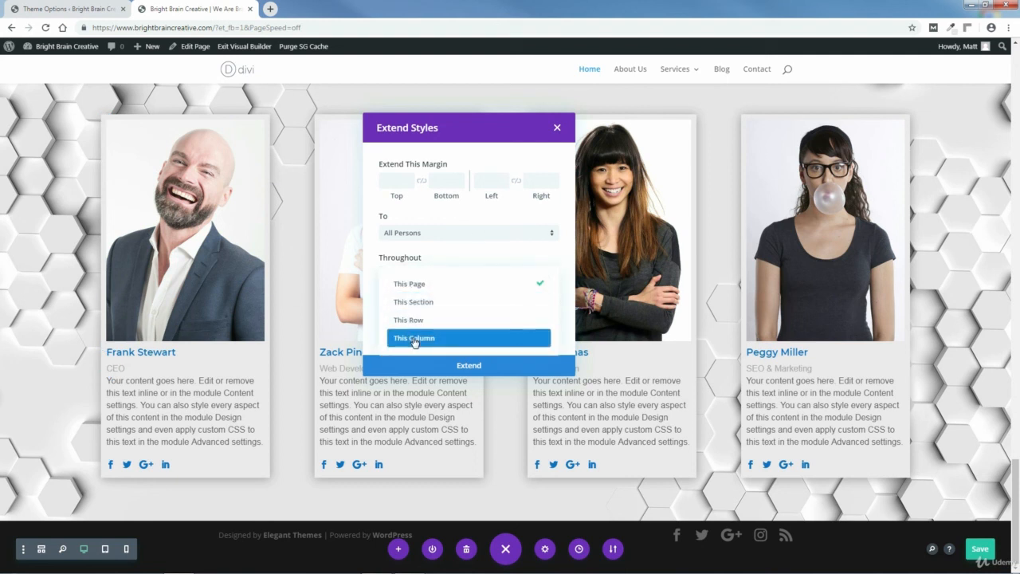
{"action": "left_click", "coordinate": [511, 260]}
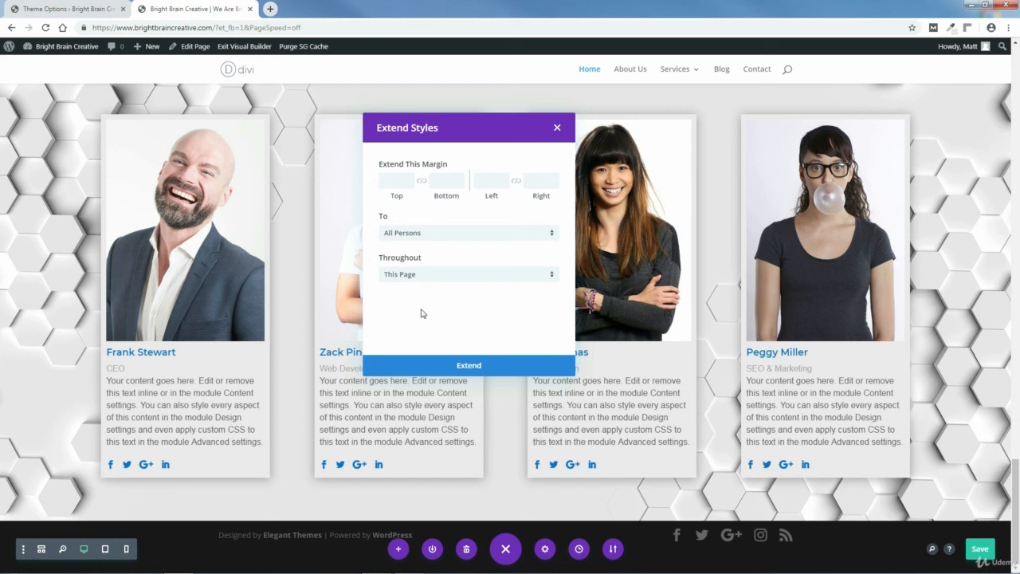
{"action": "left_click", "coordinate": [461, 277]}
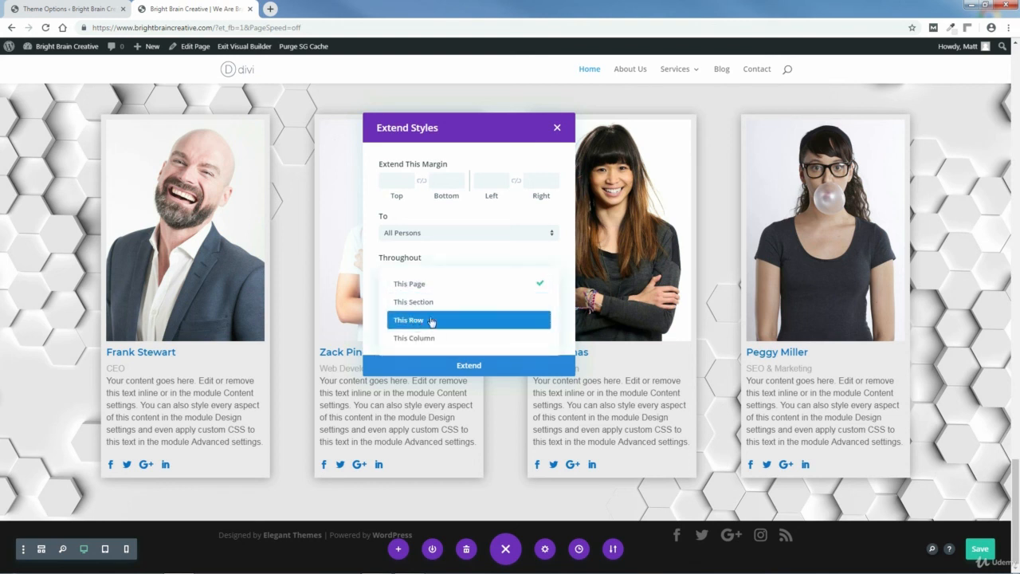
{"action": "left_click", "coordinate": [451, 260]}
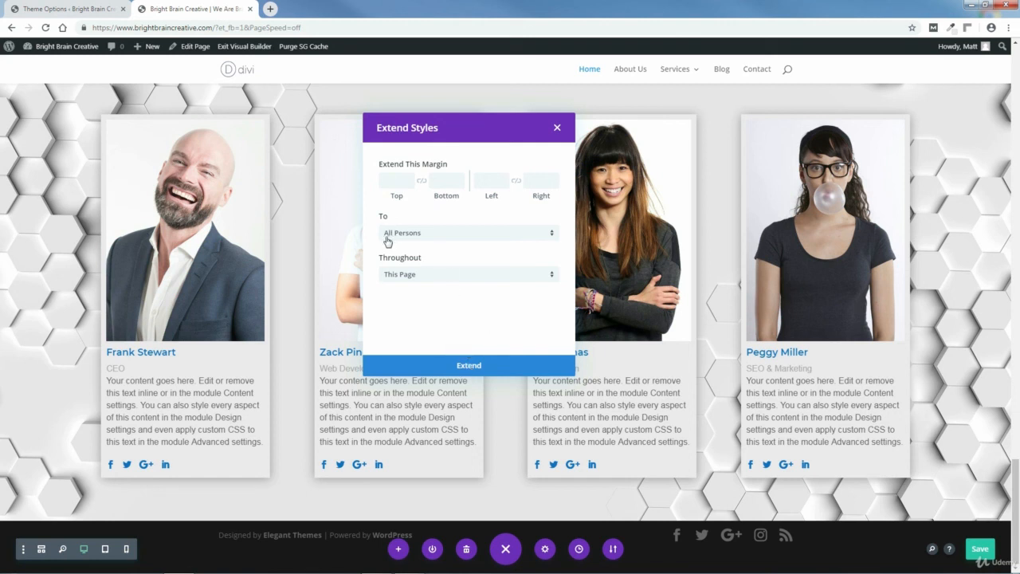
{"action": "left_click", "coordinate": [545, 237]}
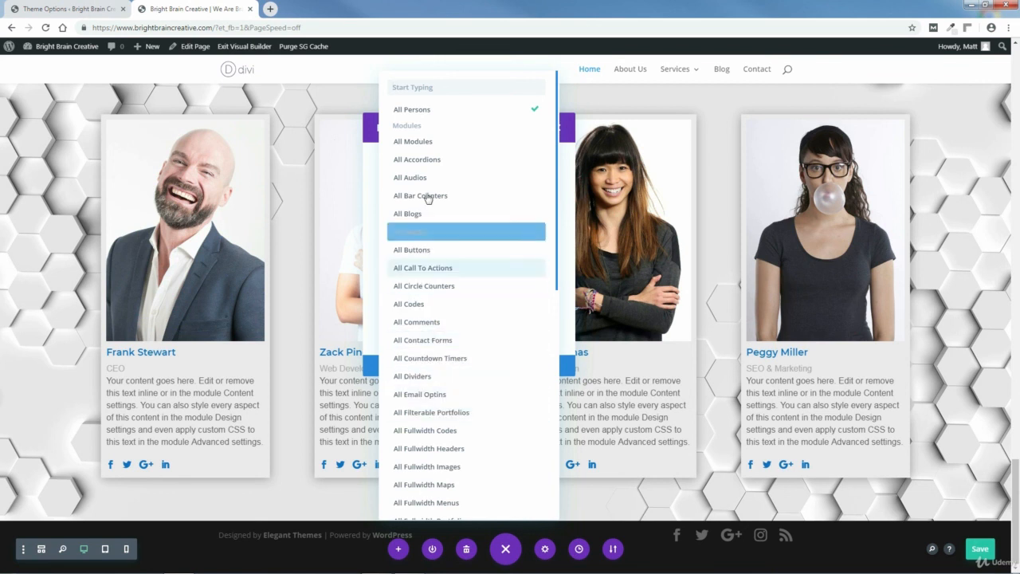
{"action": "left_click", "coordinate": [411, 110]}
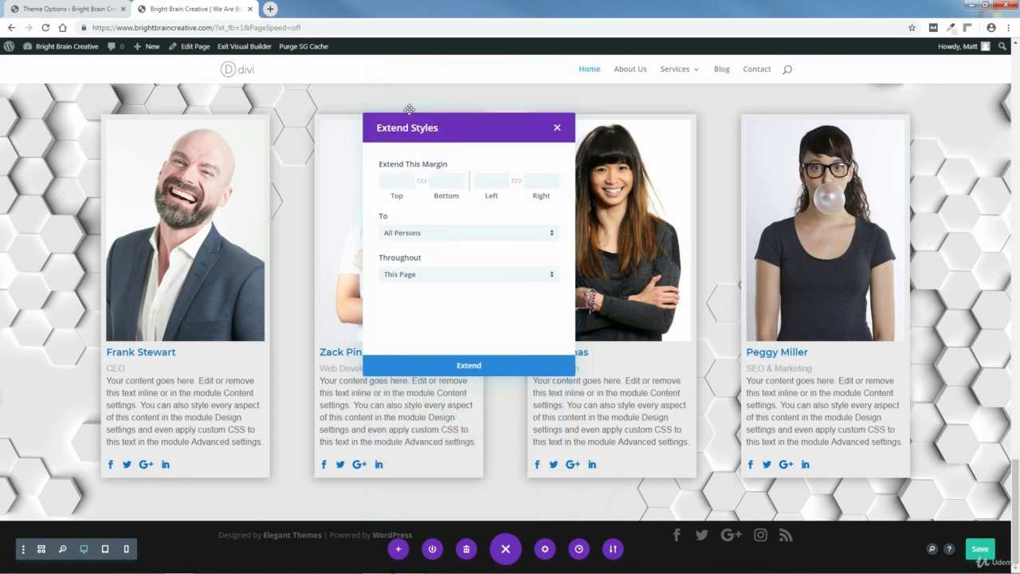
{"action": "left_click", "coordinate": [471, 367]}
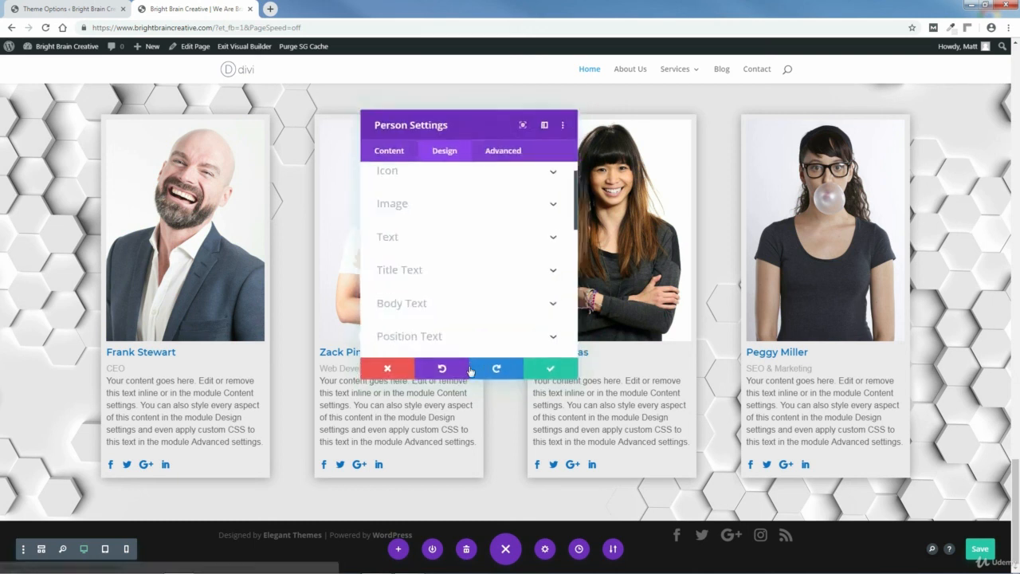
{"action": "left_click", "coordinate": [549, 365]}
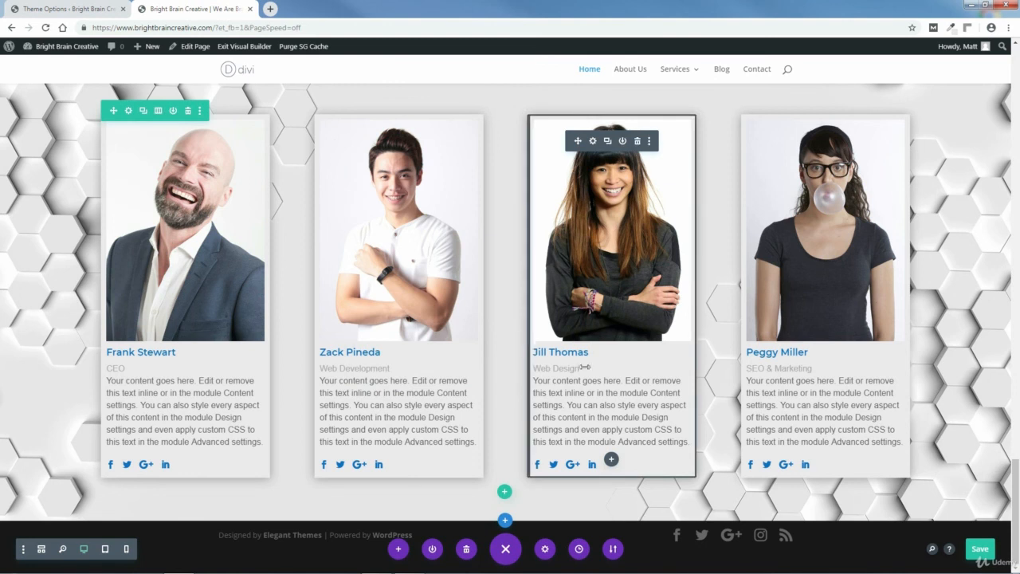
- Save the page, exit the Visual Builder and check the team section's hover effect on the live home page
{"action": "left_click", "coordinate": [979, 550]}
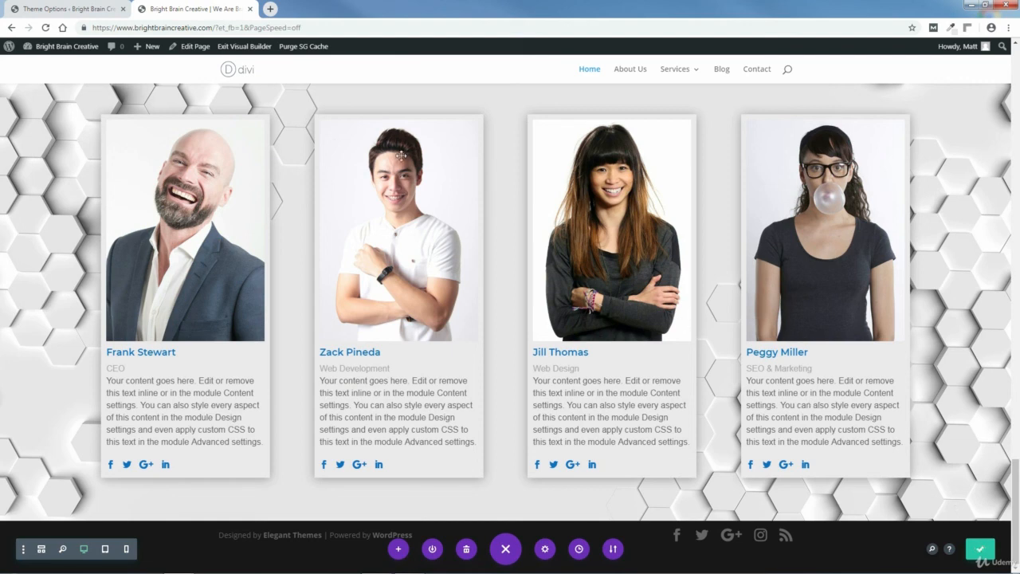
{"action": "left_click", "coordinate": [242, 47]}
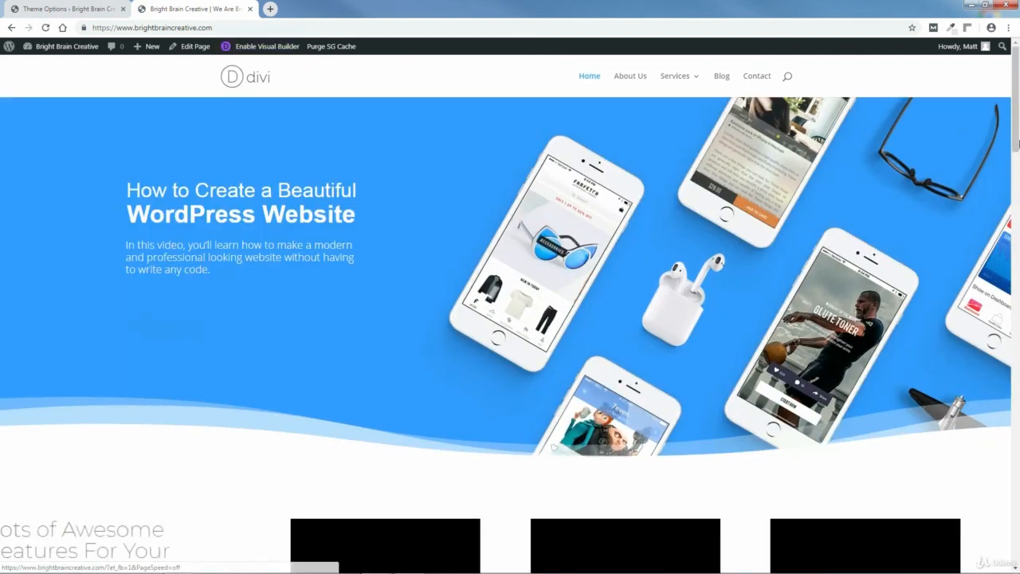
{"action": "left_click_drag", "start_coordinate": [1018, 90], "coordinate": [1018, 491]}
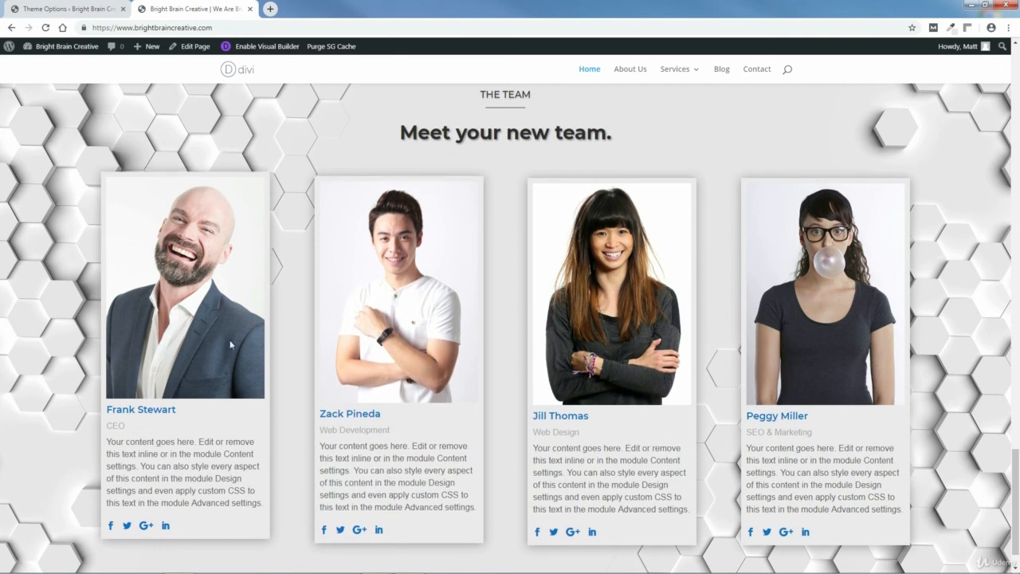
- Reopen the home page in the Visual Builder
{"action": "left_click", "coordinate": [262, 48]}
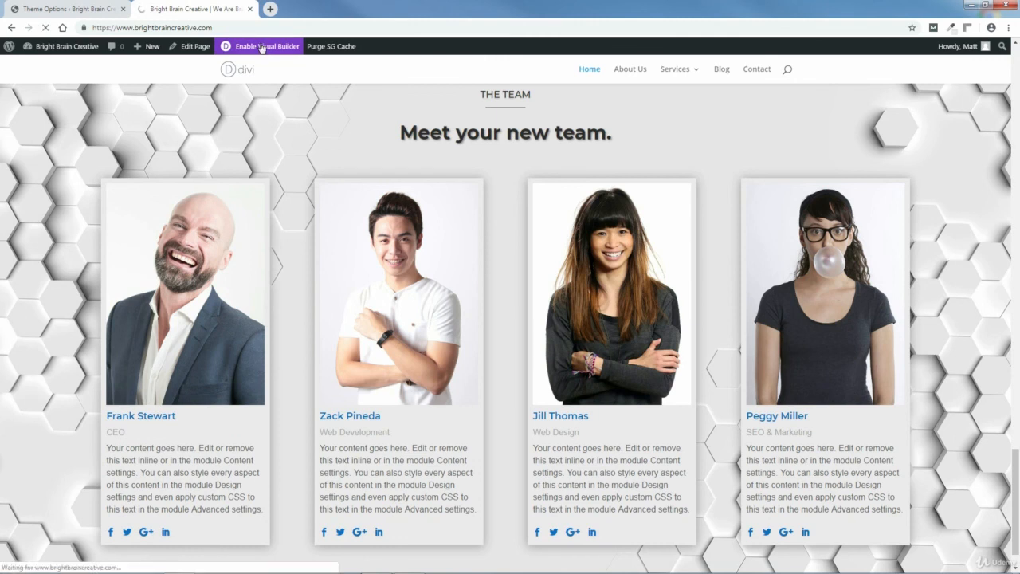